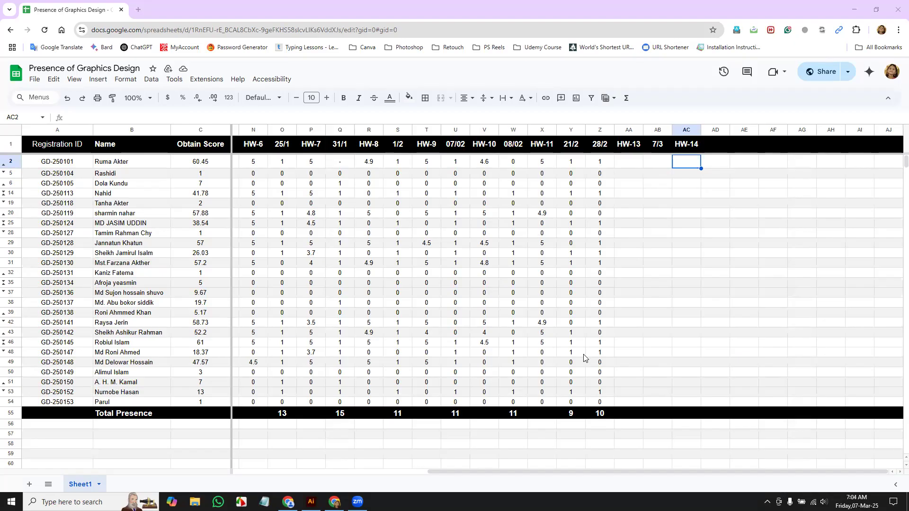
Enter 1 in the 7/3 attendance column for the students in rows 2 and 14.
click(663, 164)
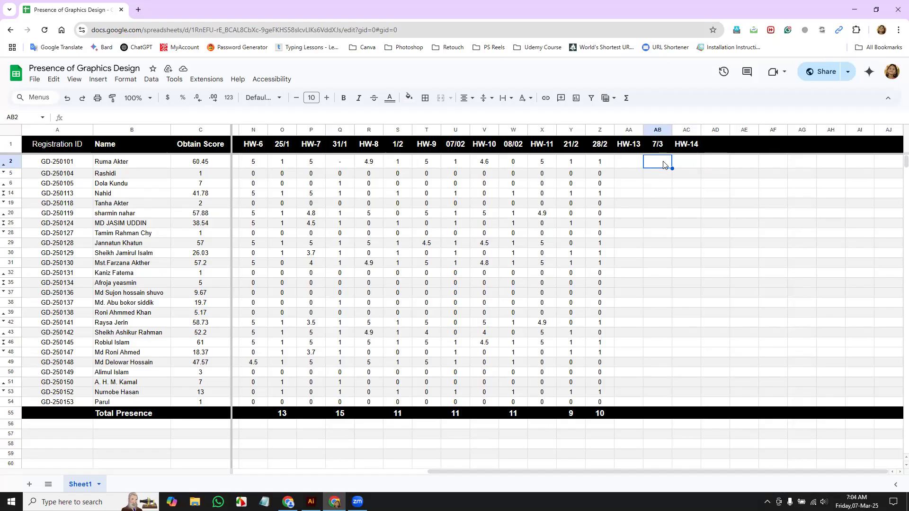
text(1)
key(Return)
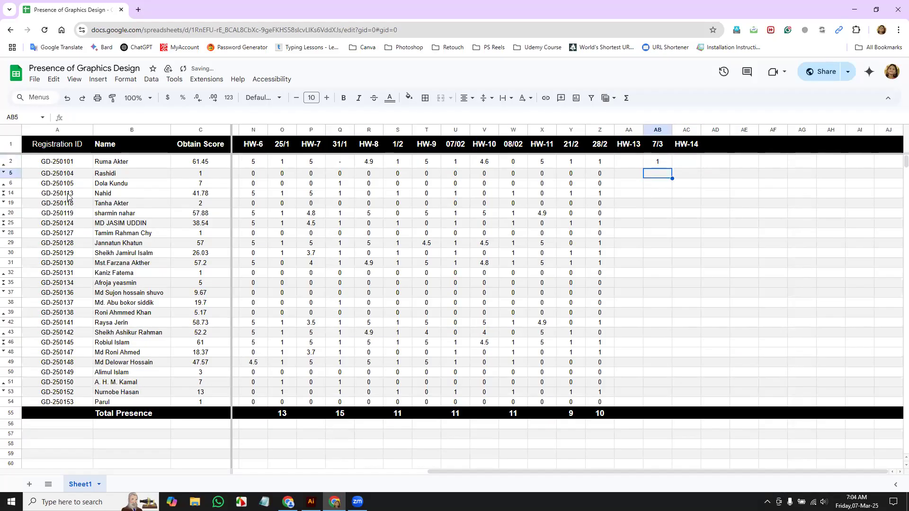
click(10, 193)
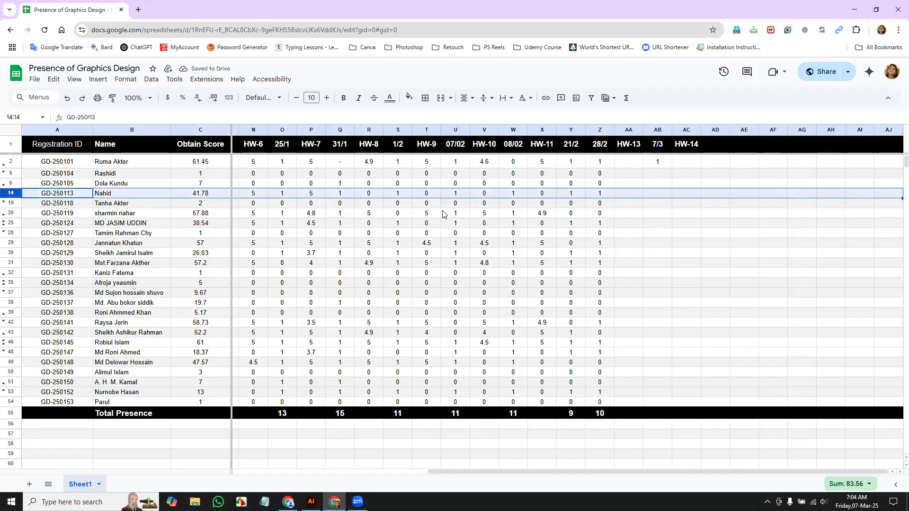
click(661, 196)
text(1)
key(Return)
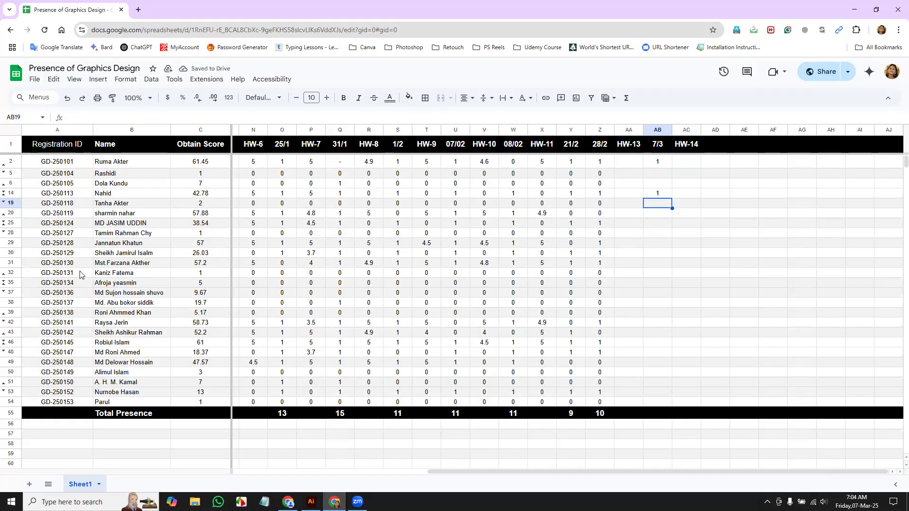
Enter 1 in the 7/3 attendance column for rows 25 and 31, and select row 48.
click(10, 223)
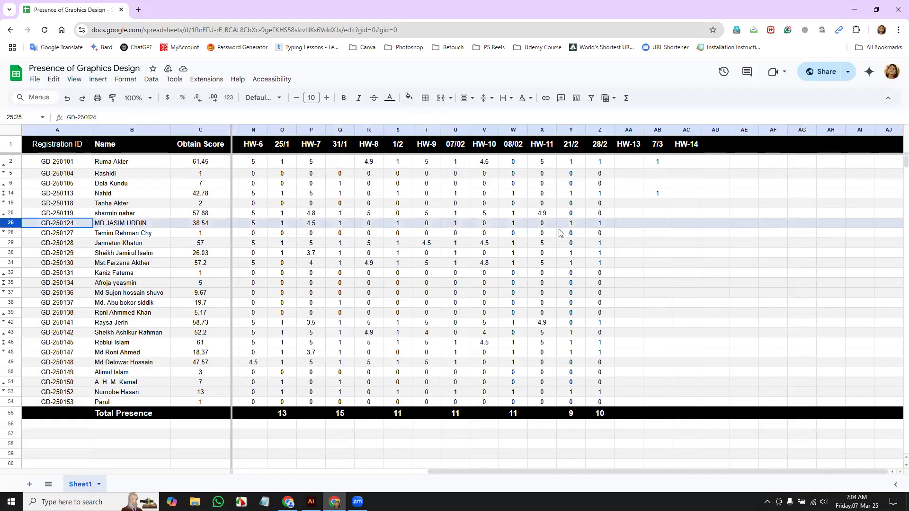
click(654, 226)
text(1)
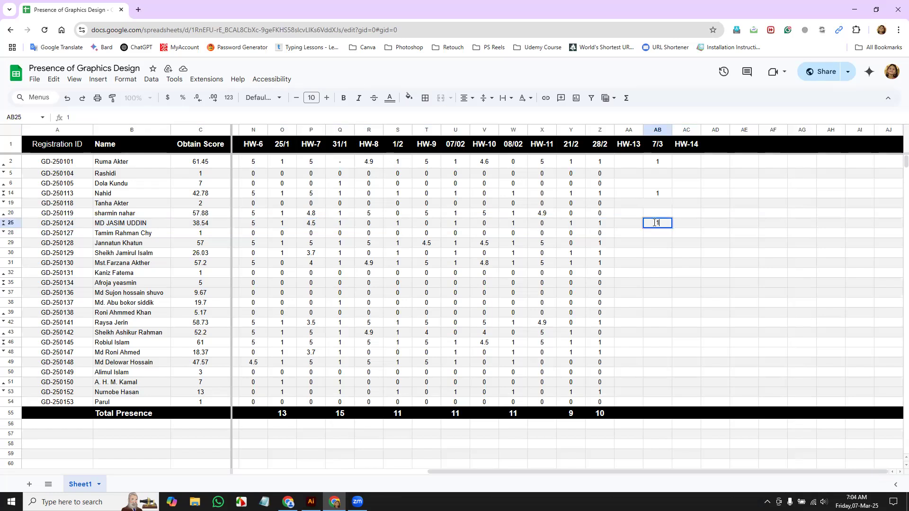
key(Return)
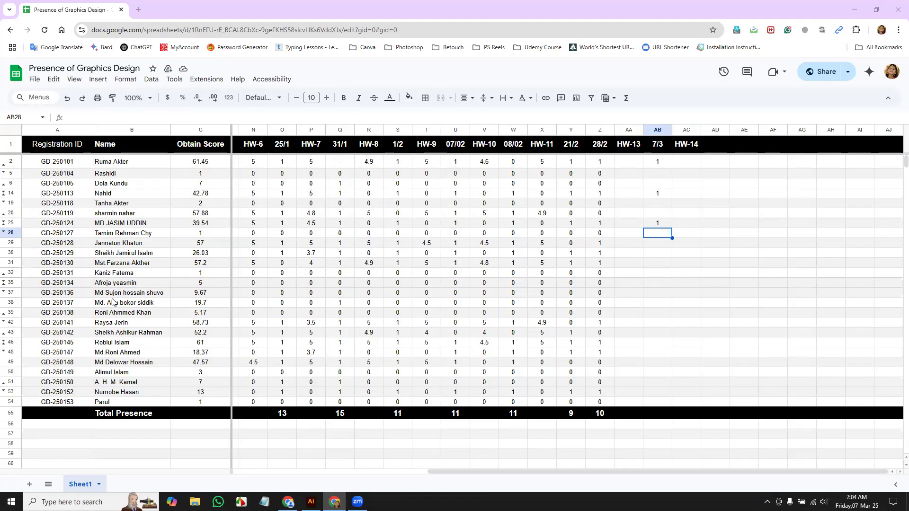
click(11, 223)
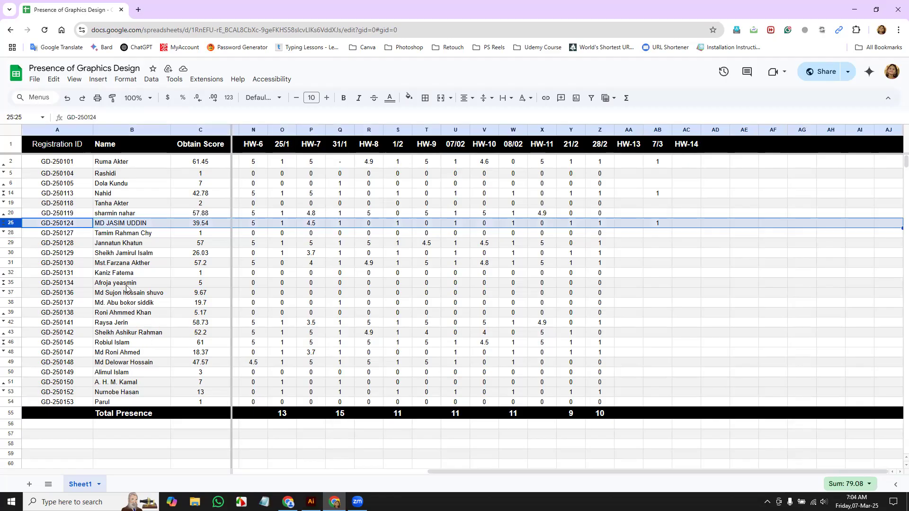
click(15, 262)
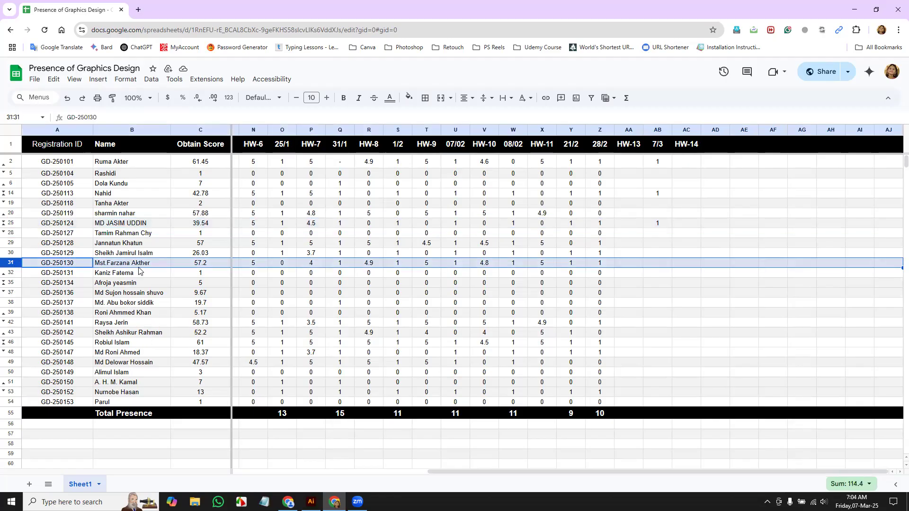
click(659, 267)
text(1)
key(Return)
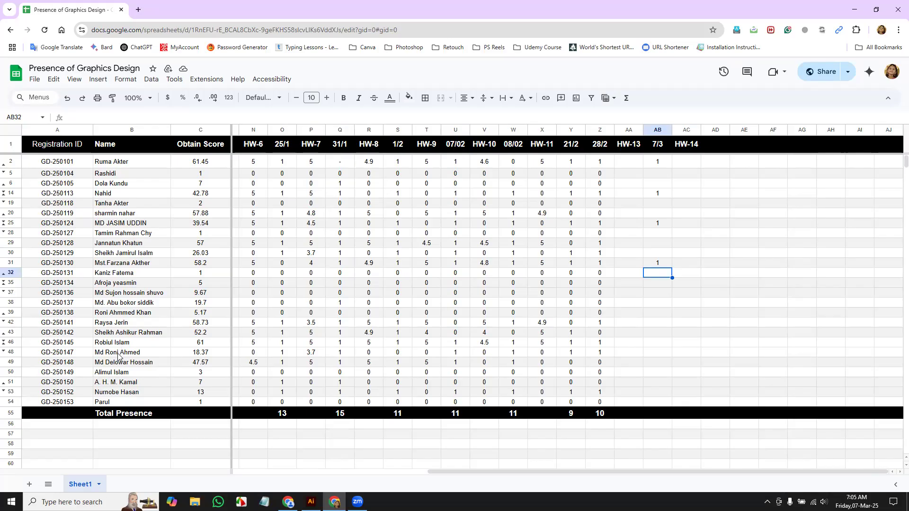
click(9, 352)
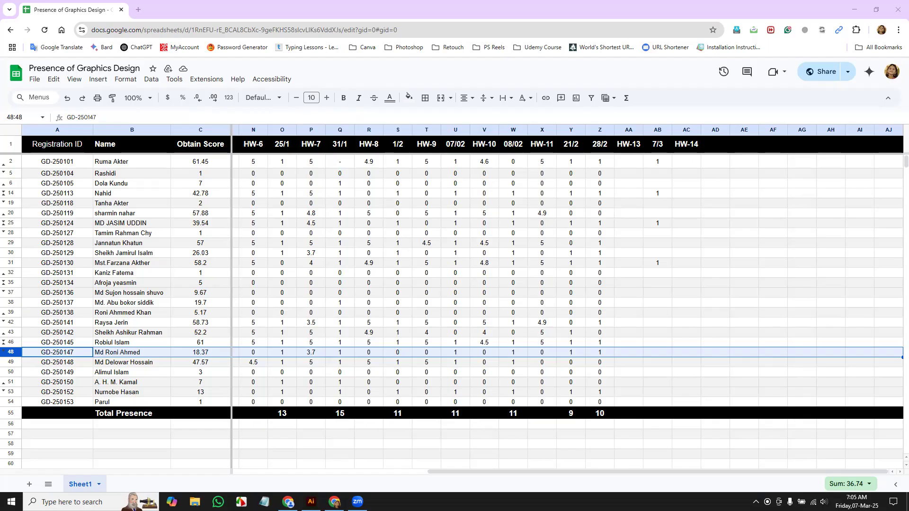
Switch to the Notepad lesson outline, minimize the browser behind it, and enlarge the Notepad window to review the topic list.
key(alt+Tab)
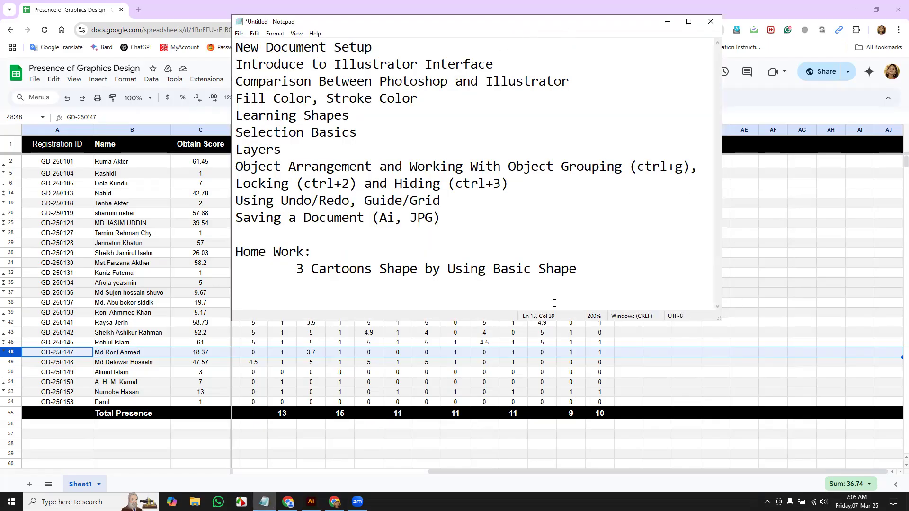
drag(577, 22, 579, 27)
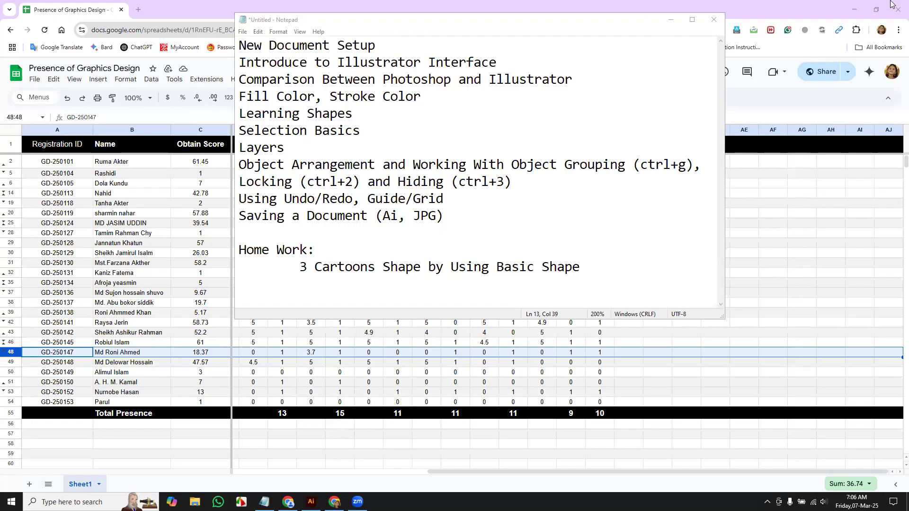
click(860, 6)
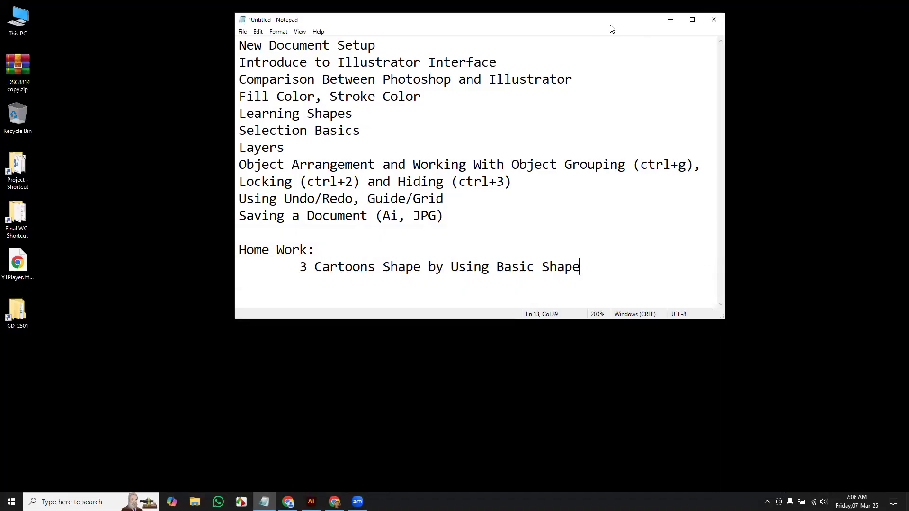
drag(611, 28, 569, 114)
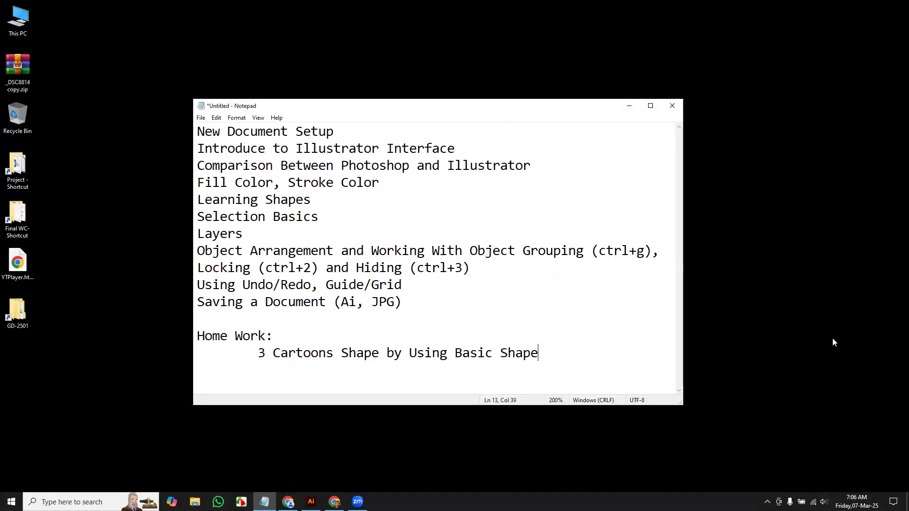
drag(681, 404, 717, 444)
drag(577, 114, 572, 58)
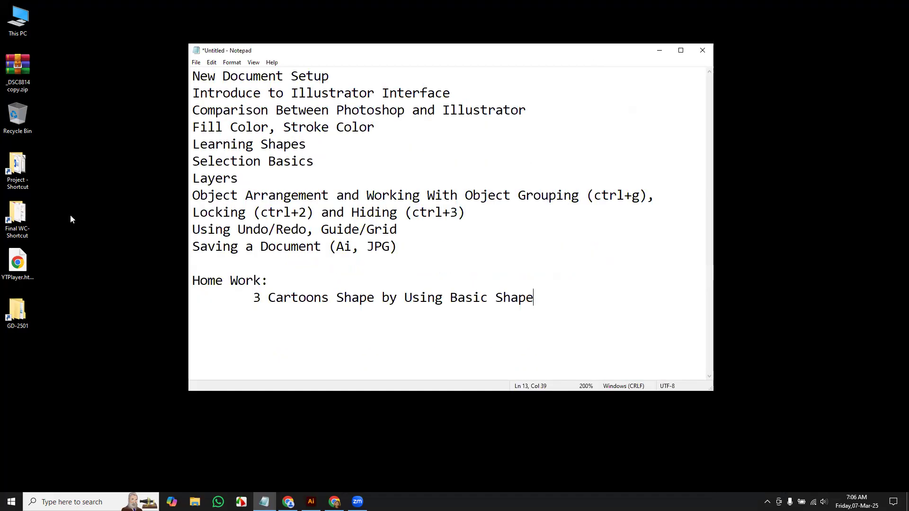
drag(402, 246, 194, 77)
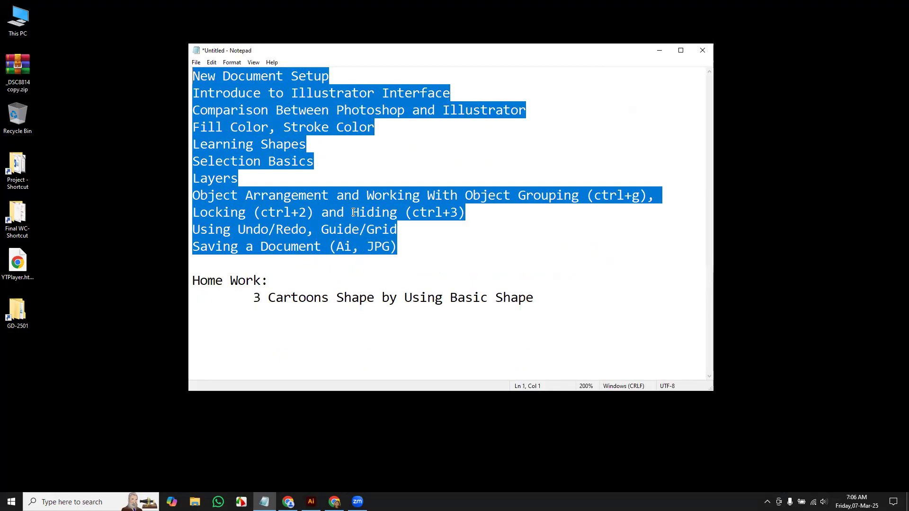
click(417, 246)
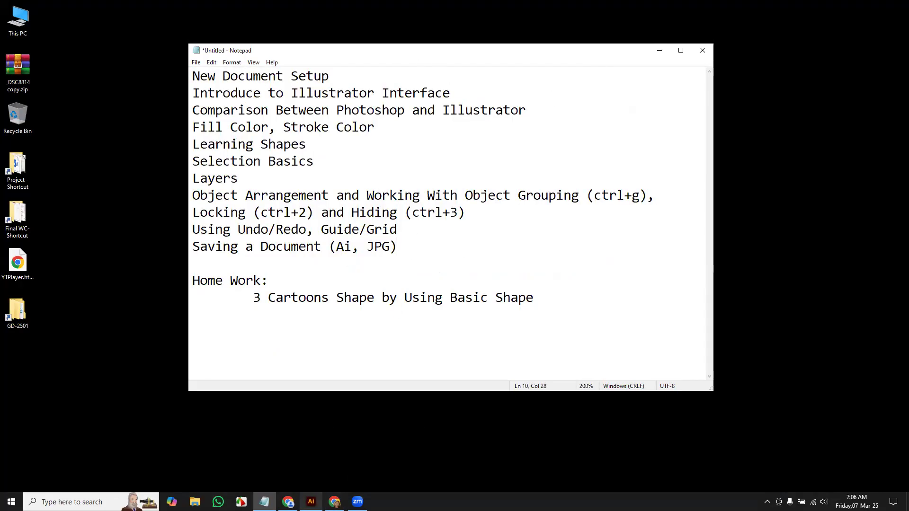
Switch to Adobe Illustrator and open the New Document dialog.
click(311, 501)
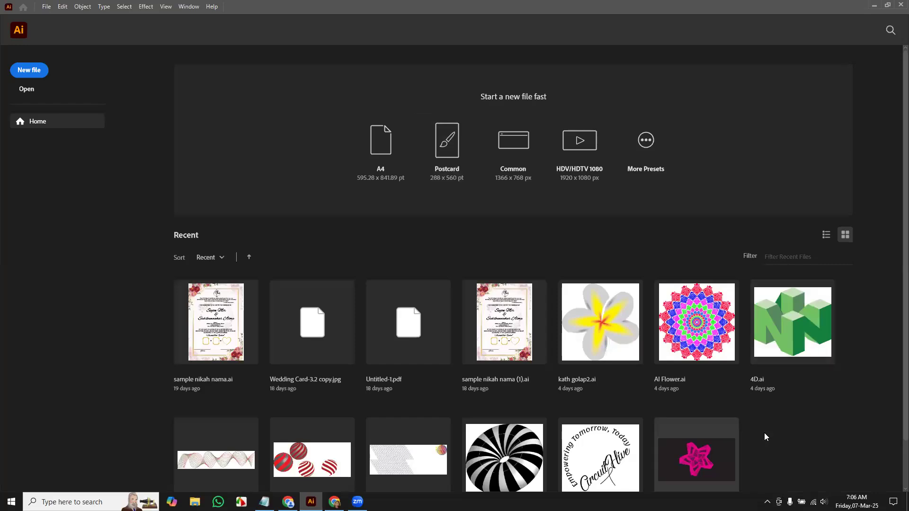
click(47, 7)
mouse_move(334, 502)
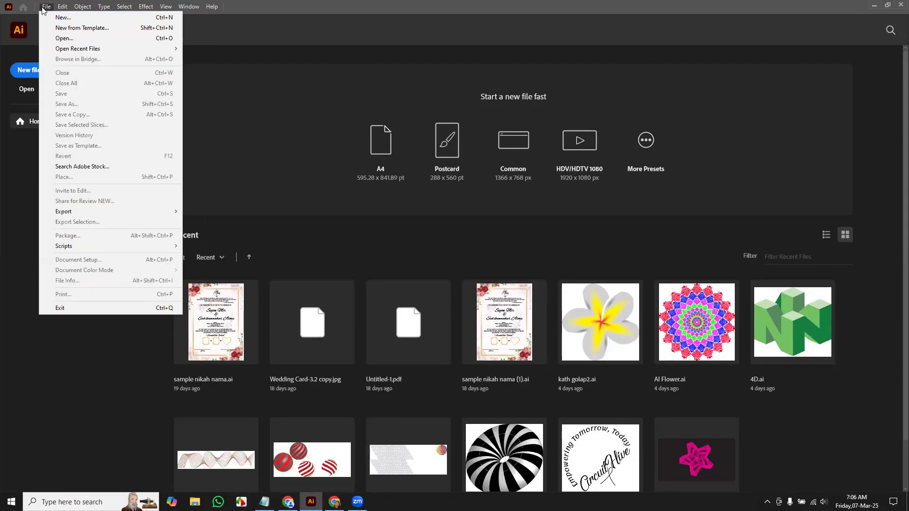
click(524, 293)
click(47, 6)
click(46, 8)
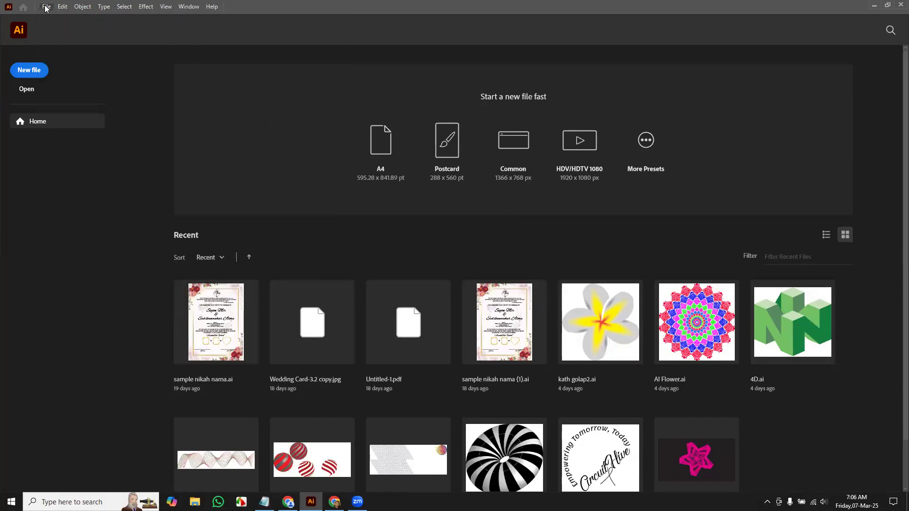
click(46, 8)
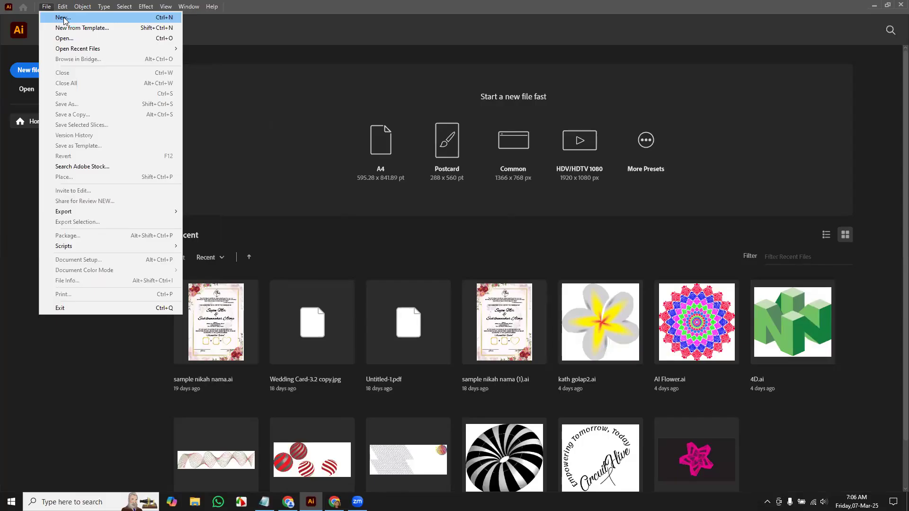
click(63, 18)
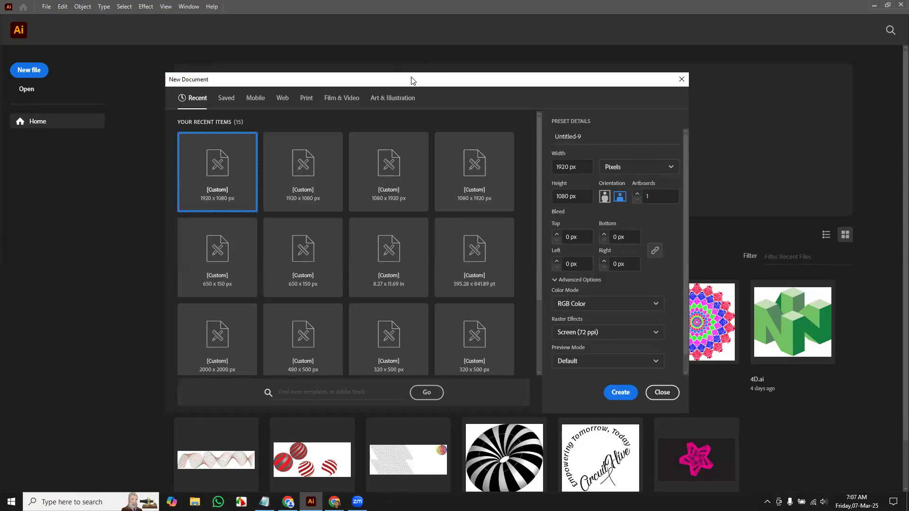
Enlarge the New Document dialog and examine the available measurement units.
drag(411, 80, 474, 86)
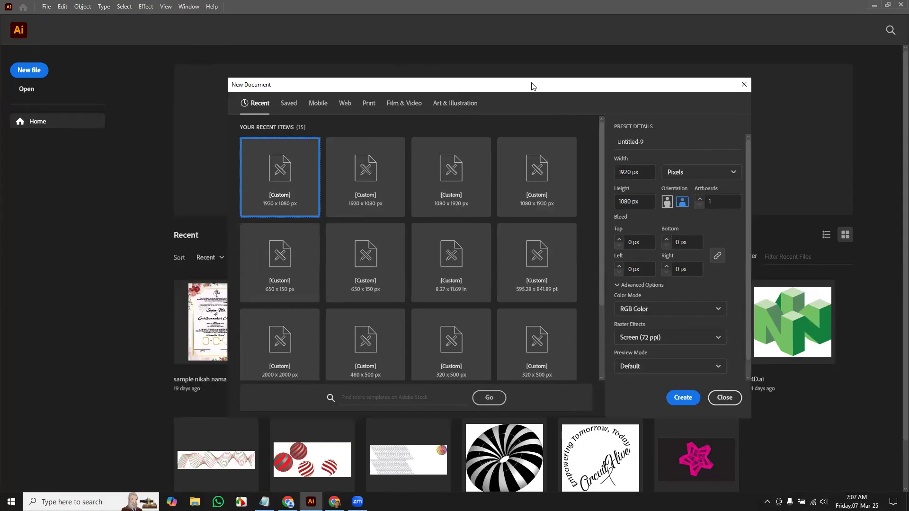
drag(533, 85, 472, 71)
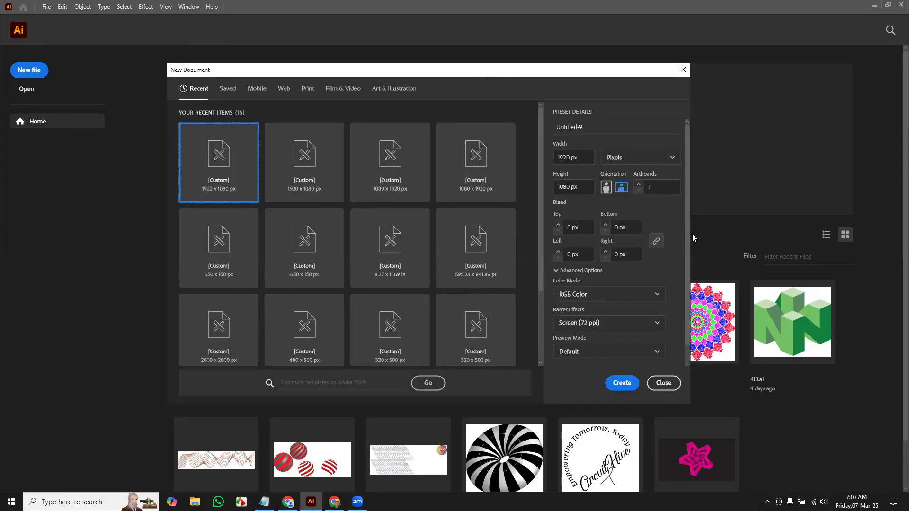
drag(627, 72, 641, 63)
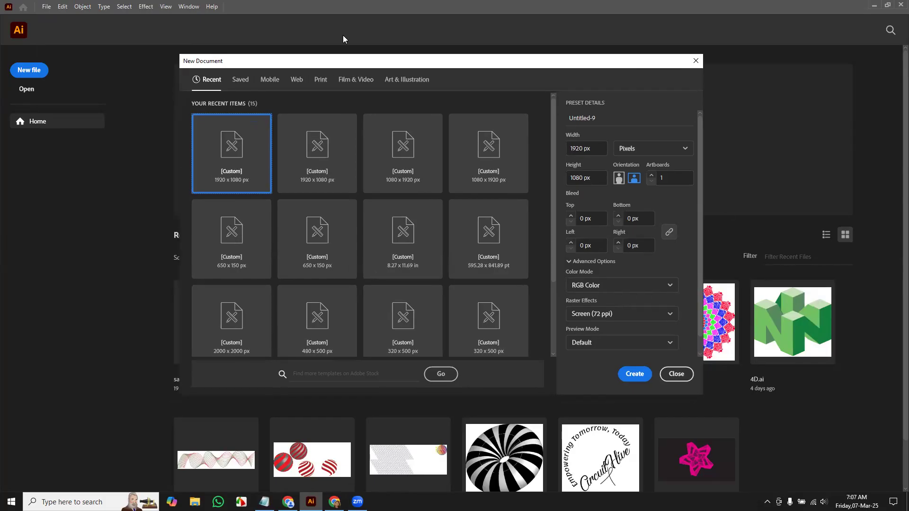
drag(421, 59, 412, 58)
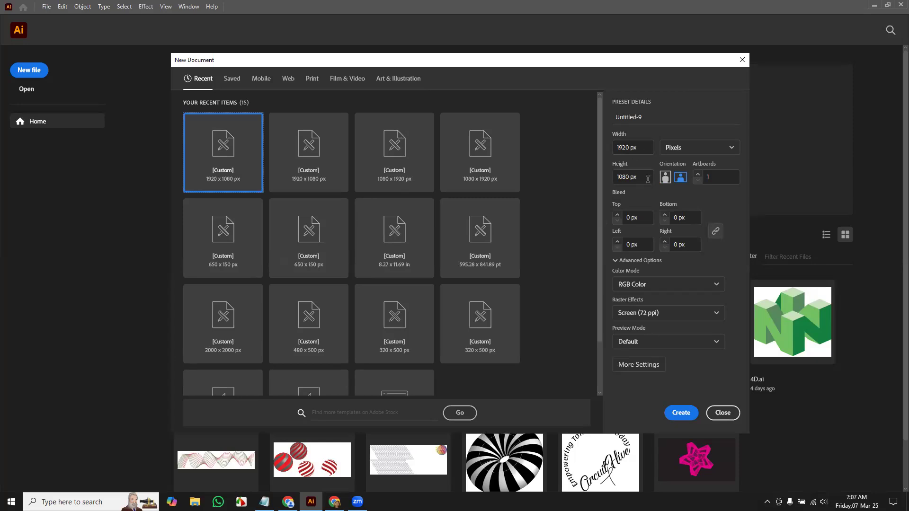
click(712, 150)
click(710, 149)
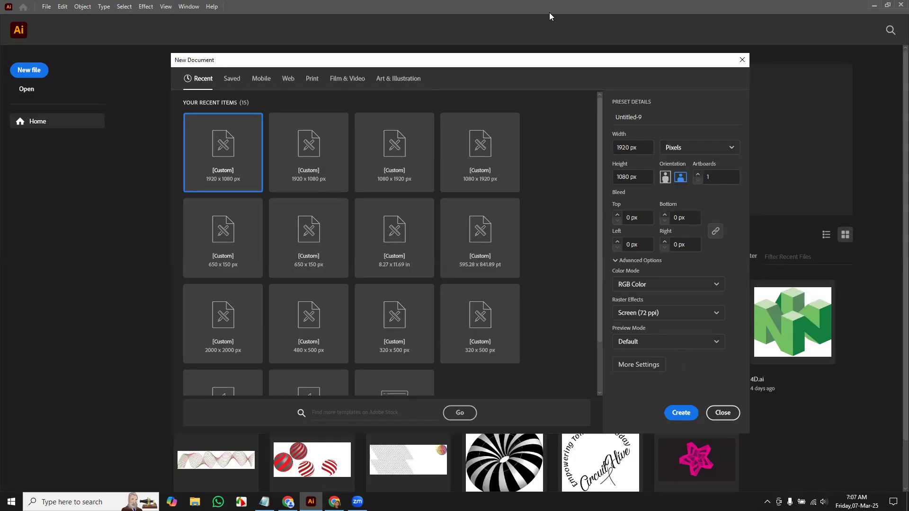
Reposition the New Document dialog and examine its Color Mode options.
drag(545, 61, 547, 66)
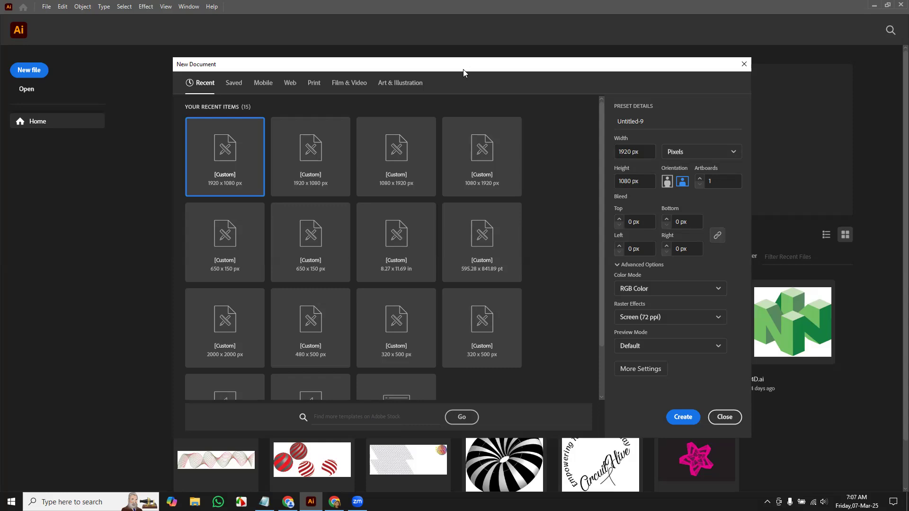
drag(463, 69, 456, 63)
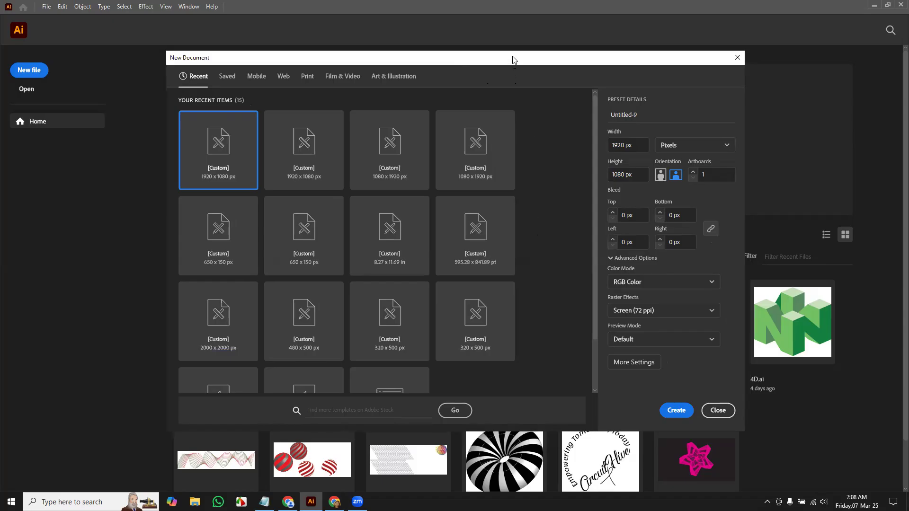
drag(510, 61, 513, 59)
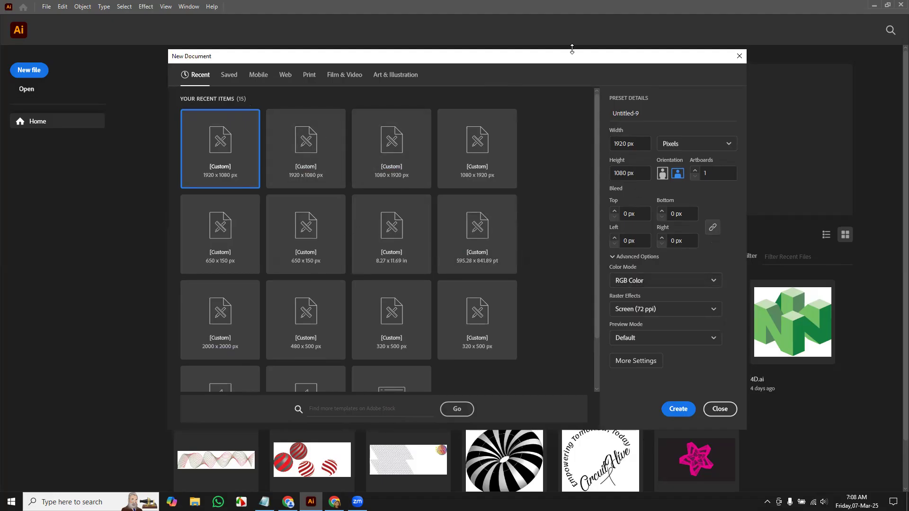
drag(566, 60, 535, 59)
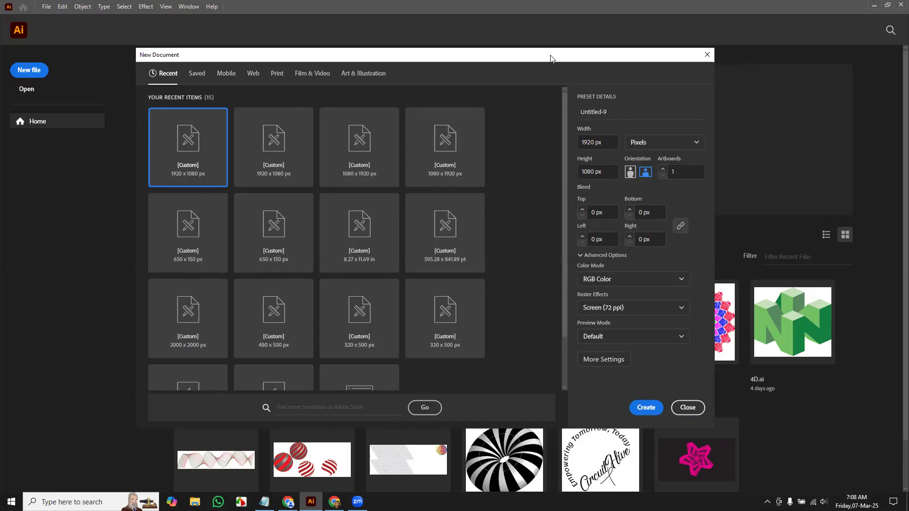
drag(551, 59, 575, 46)
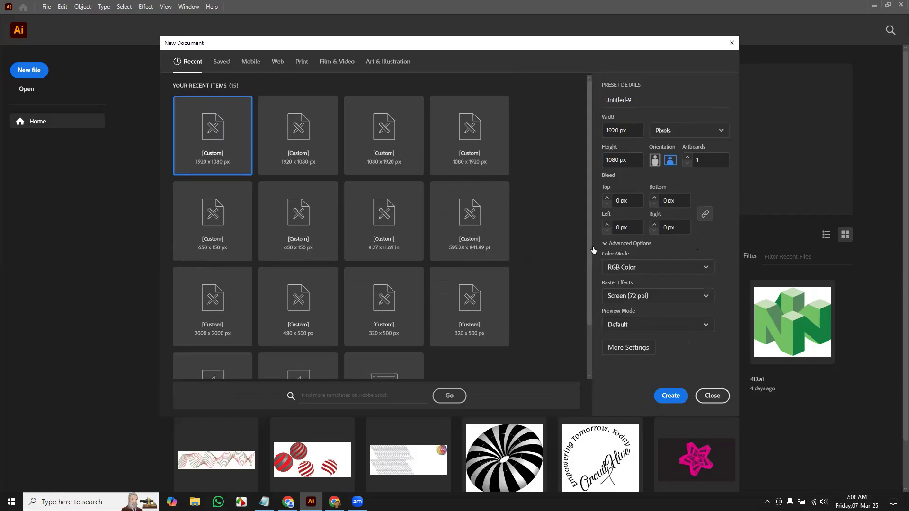
click(676, 268)
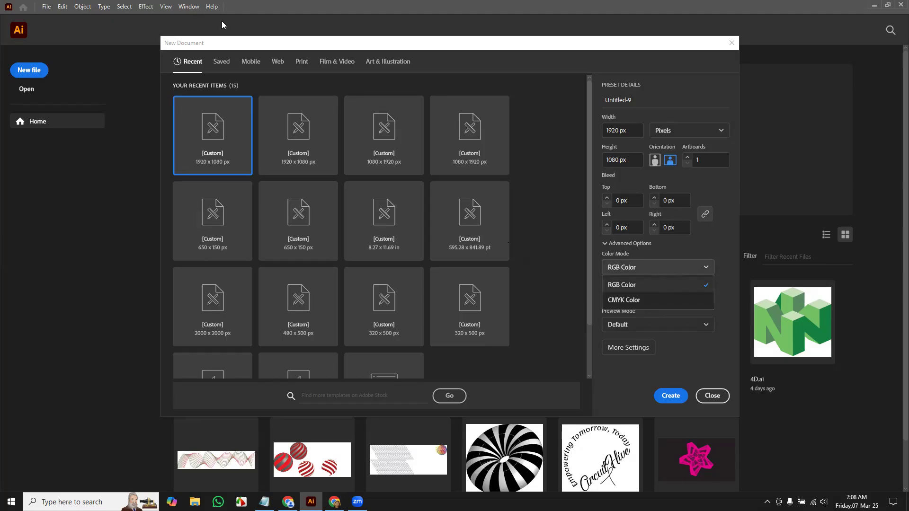
click(670, 266)
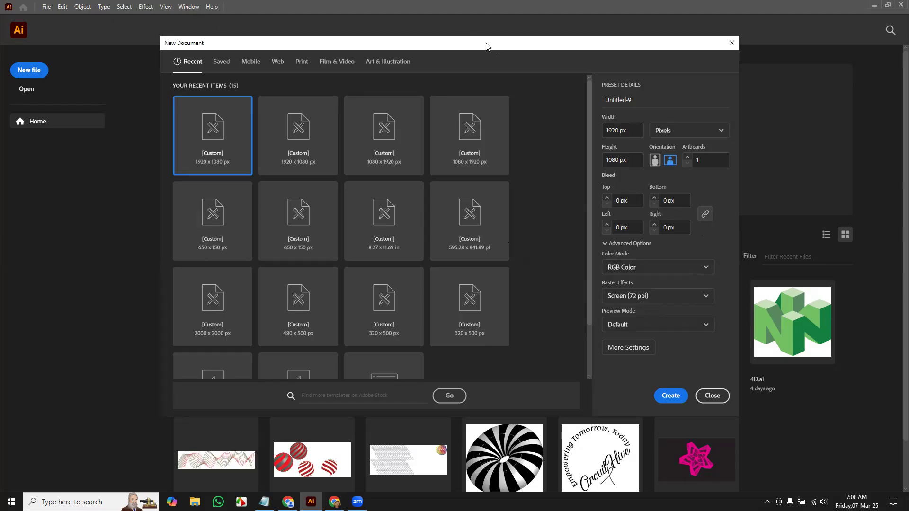
Reposition the New Document dialog and examine the available Raster Effects resolution options.
drag(485, 44, 485, 65)
click(674, 291)
click(675, 292)
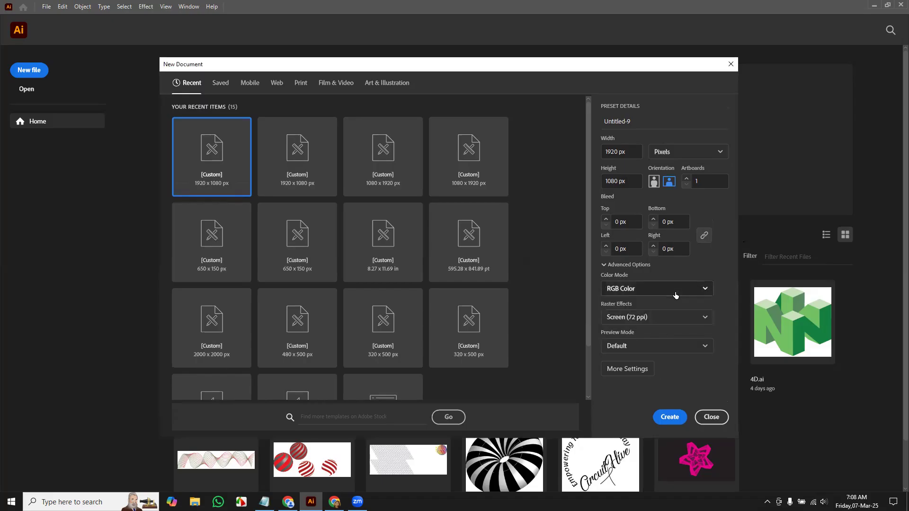
click(666, 320)
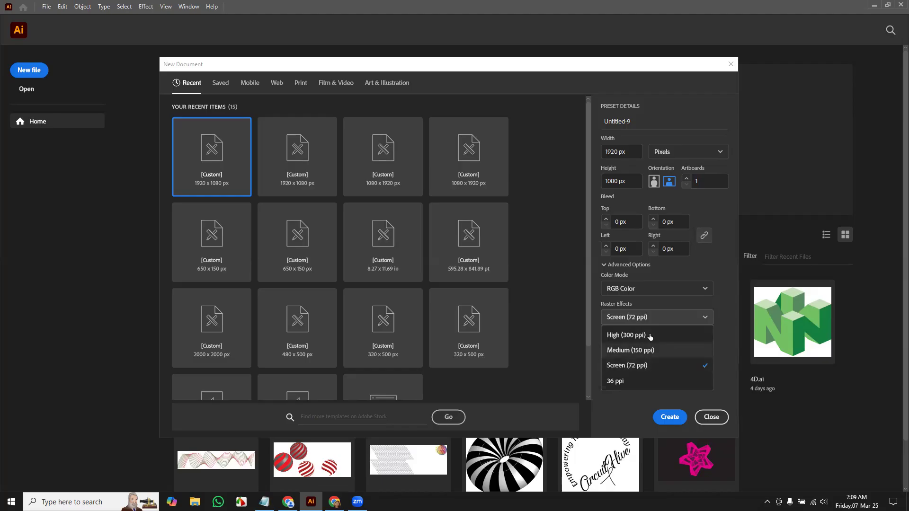
click(661, 318)
click(673, 317)
click(666, 320)
click(676, 316)
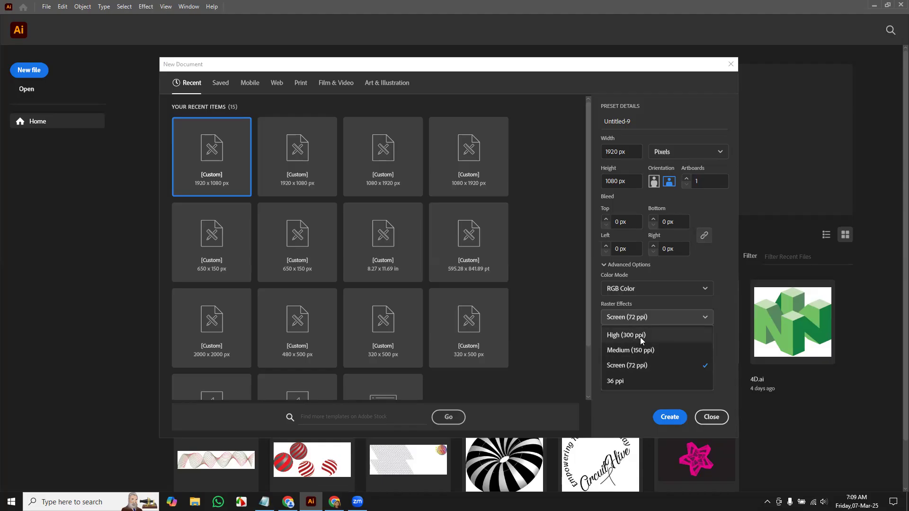
click(661, 318)
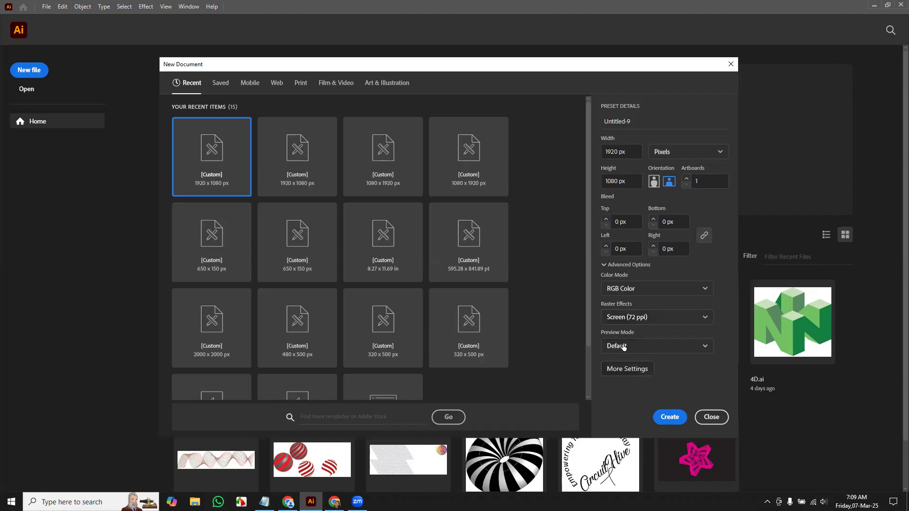
Examine the Preview Mode options and reposition the New Document dialog.
click(661, 349)
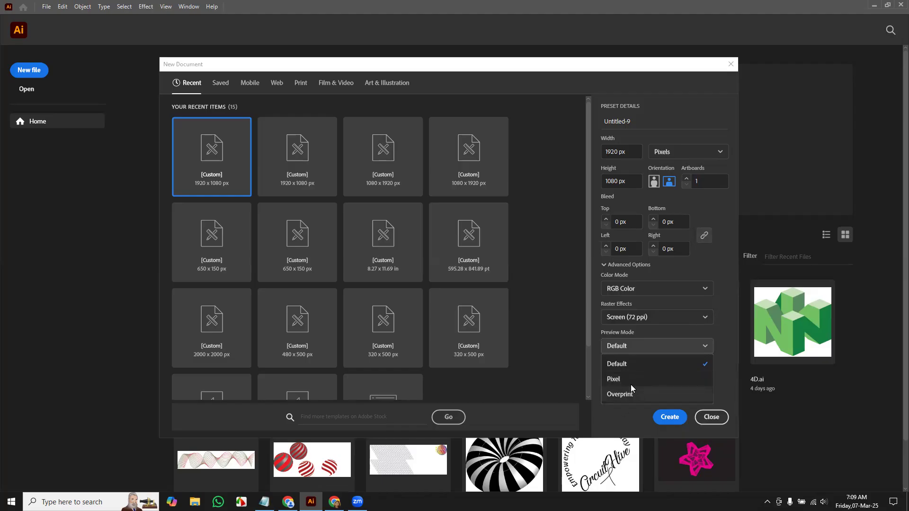
click(652, 347)
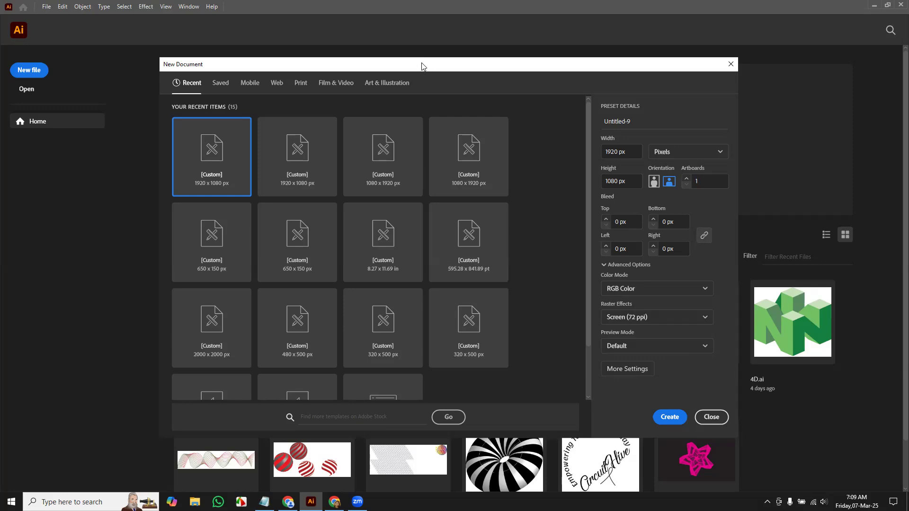
drag(423, 66, 440, 66)
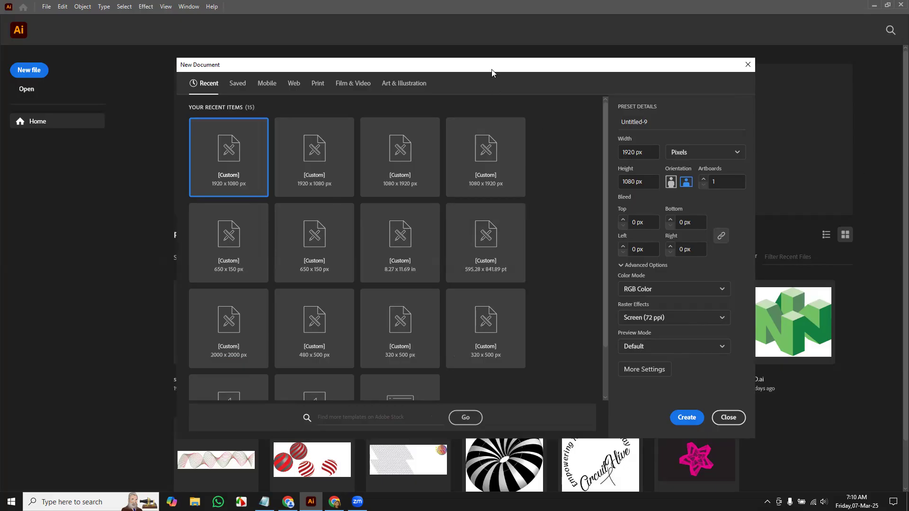
drag(488, 66, 460, 60)
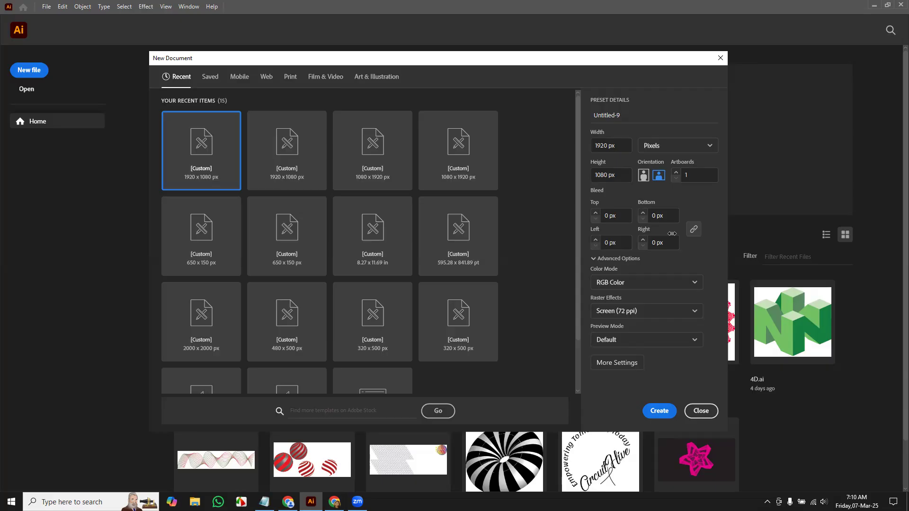
Set the number of artboards to 12 and create the 1920 x 1080 px RGB document.
click(675, 172)
click(675, 172)
click(676, 172)
double_click(697, 175)
text(12)
click(662, 410)
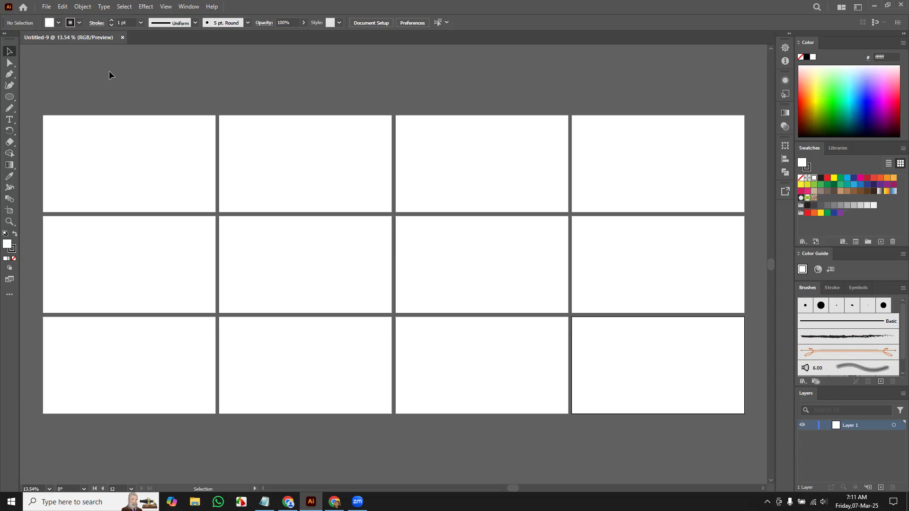
Create another 12-artboard document arranged as a grid by column with 4 rows, and activate the first column's artboards in order.
click(47, 7)
click(52, 15)
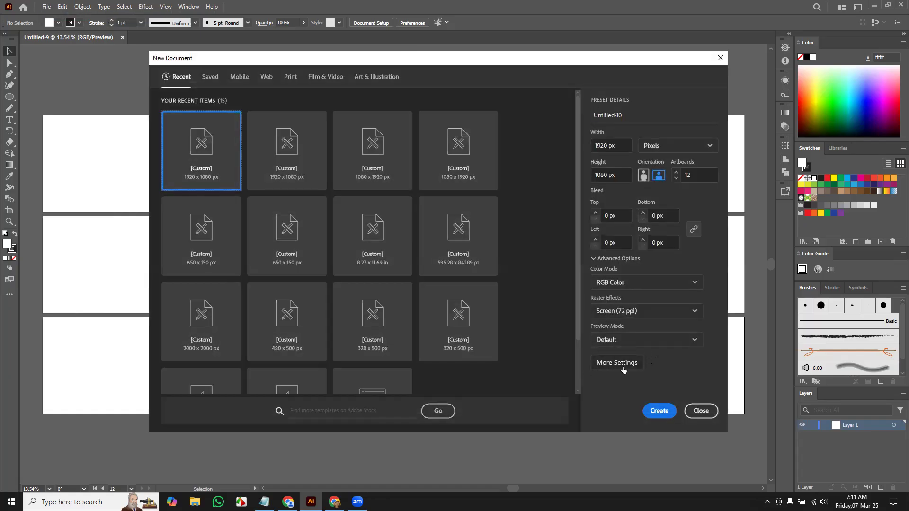
click(624, 366)
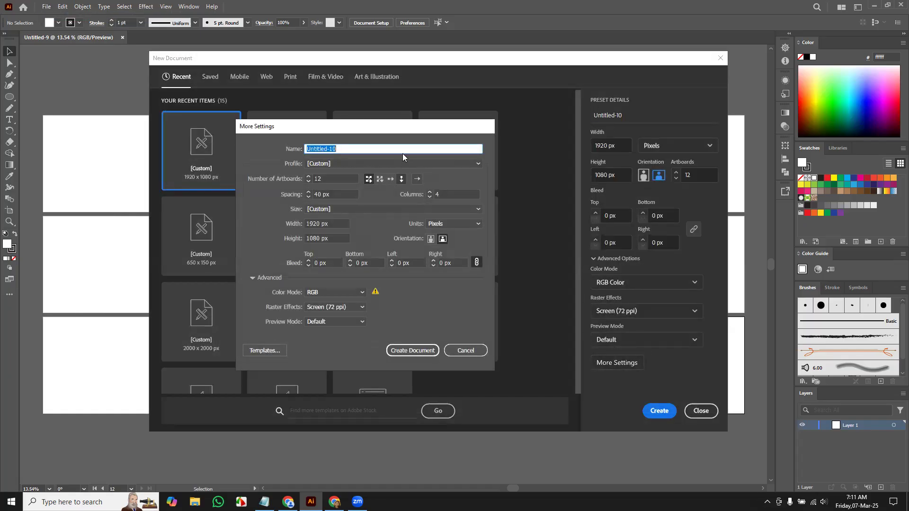
drag(402, 128, 439, 89)
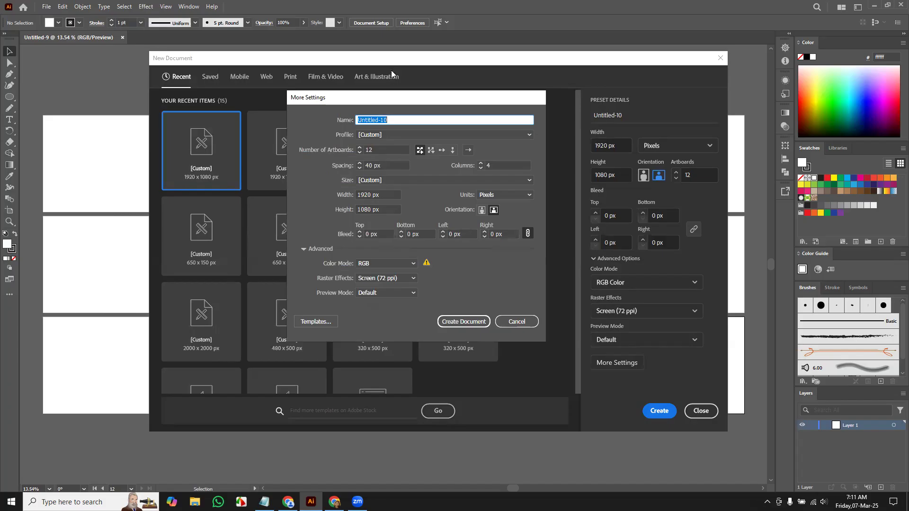
drag(406, 101, 428, 101)
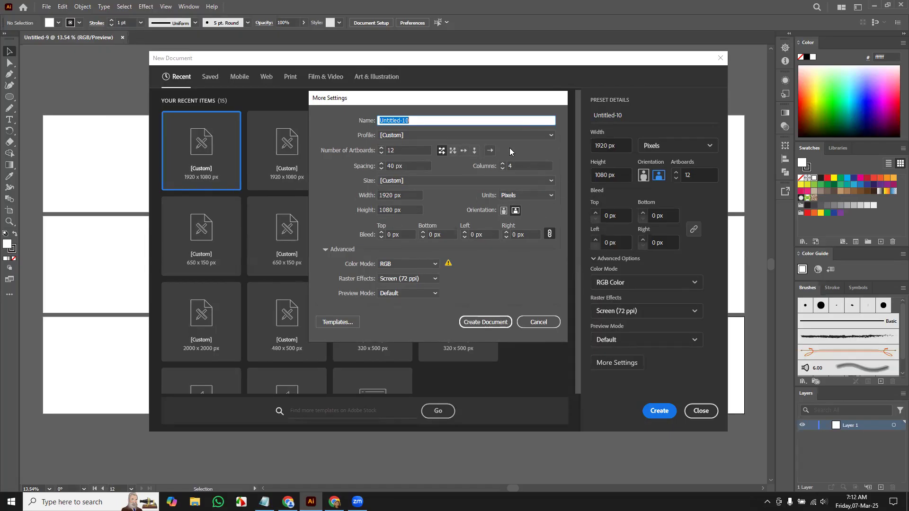
click(452, 151)
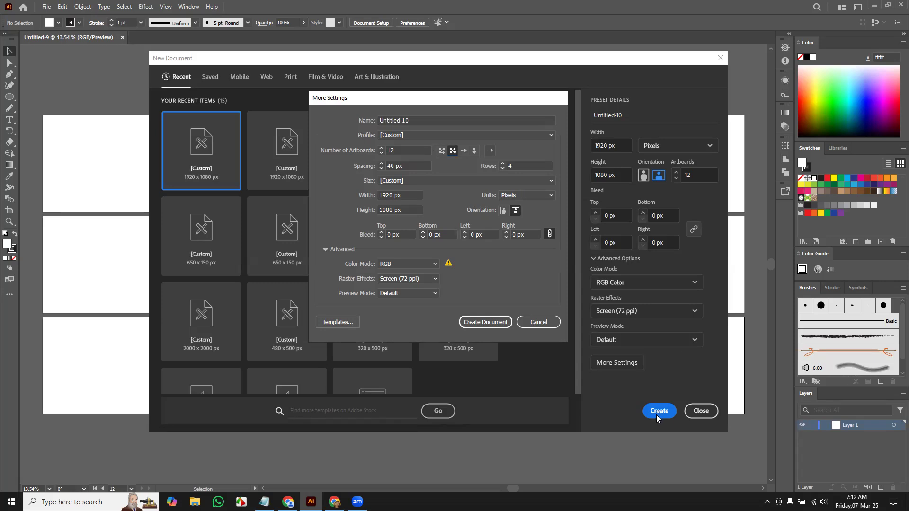
click(488, 321)
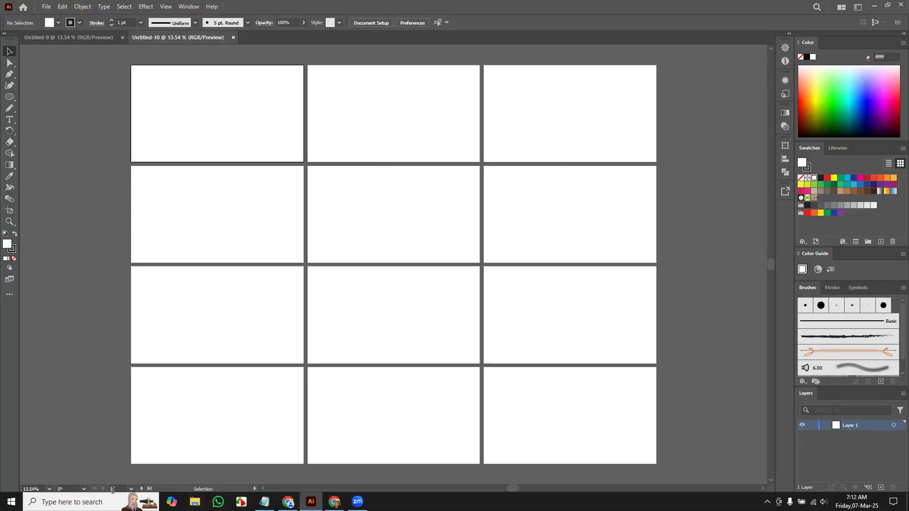
click(192, 226)
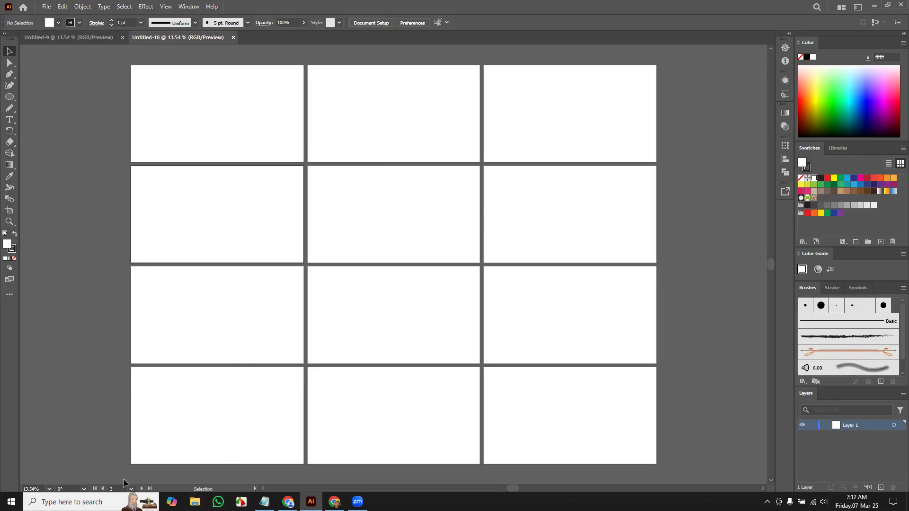
click(190, 300)
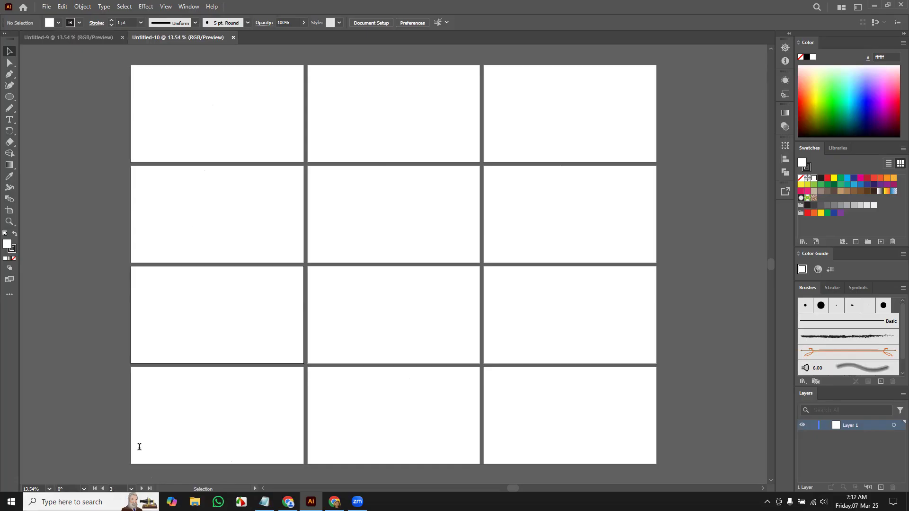
click(198, 423)
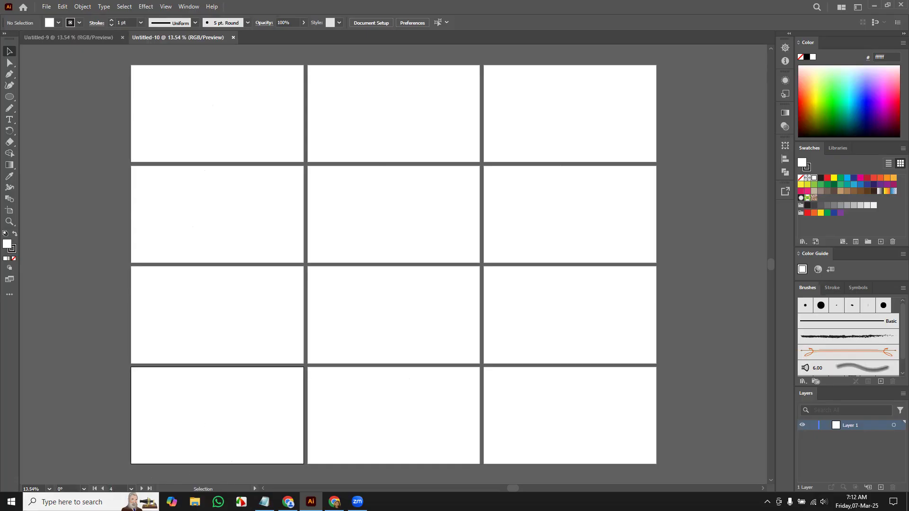
Create a third 12-artboard document arranged as a grid by row with 4 columns, and activate its artboards in row order.
click(46, 7)
click(46, 18)
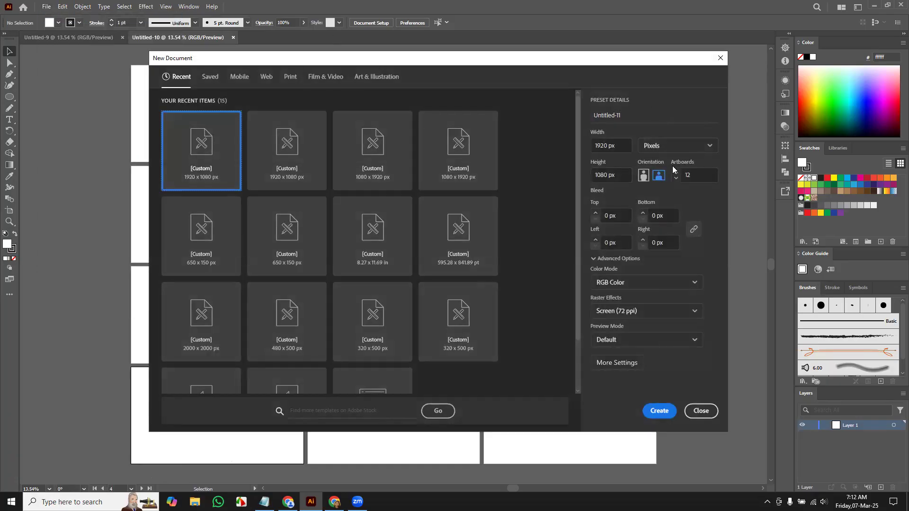
click(618, 363)
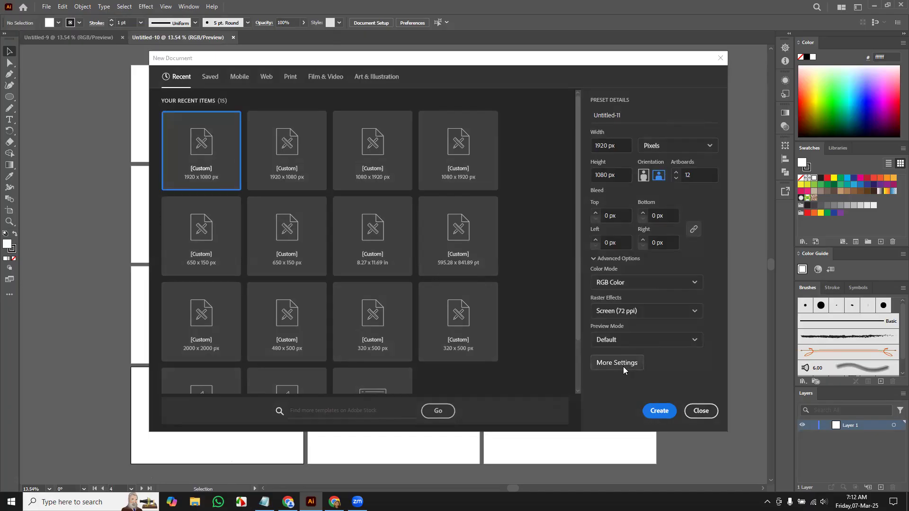
click(441, 151)
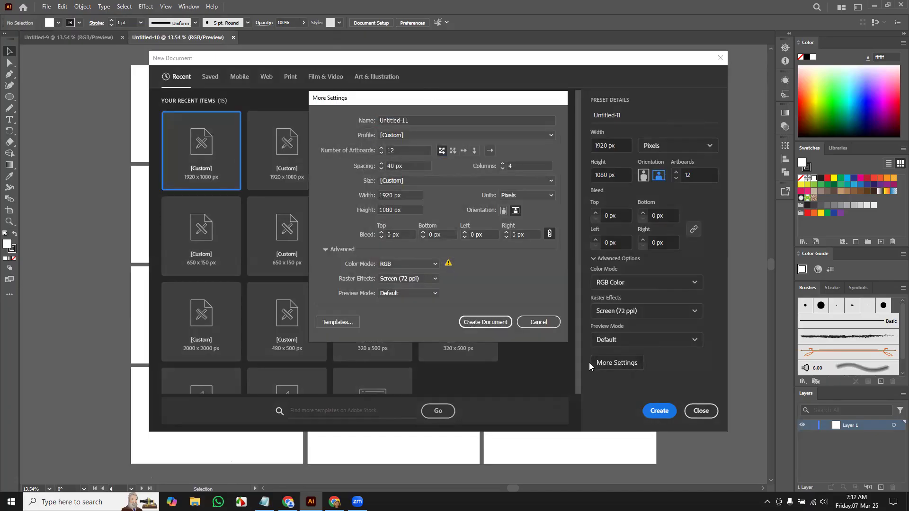
click(489, 318)
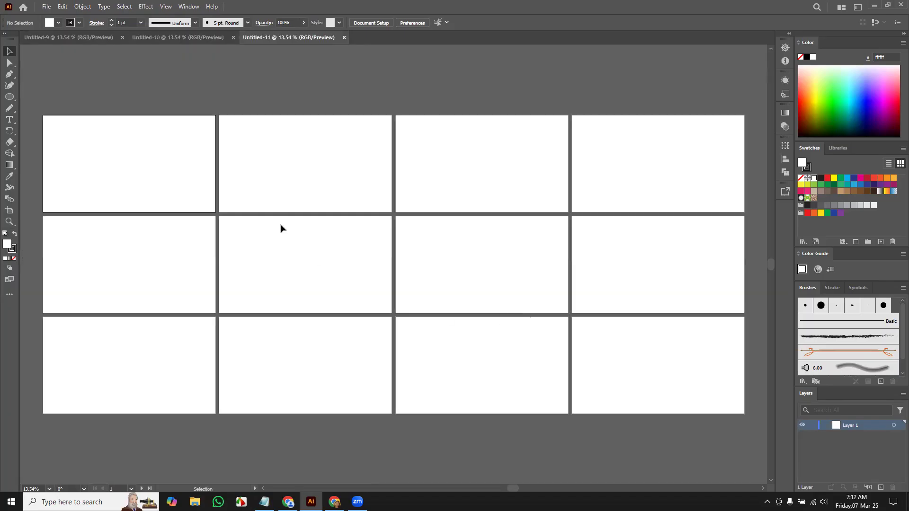
click(303, 156)
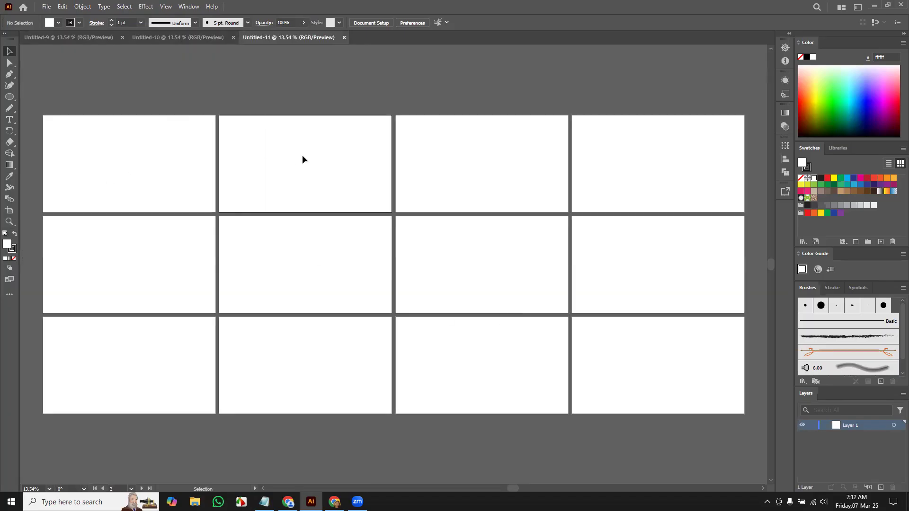
click(516, 172)
click(633, 169)
click(112, 290)
click(307, 269)
Review the additional artboard settings for a new document and leave without creating one.
click(47, 6)
click(51, 13)
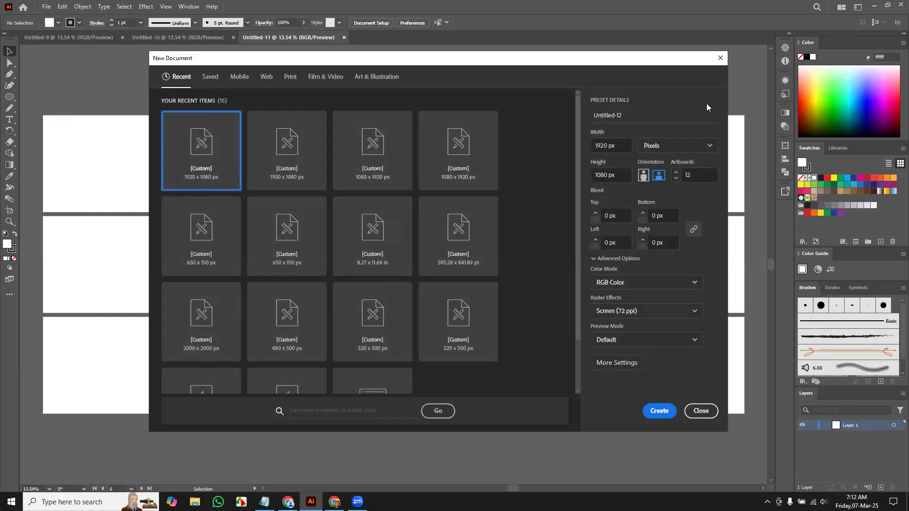
click(618, 364)
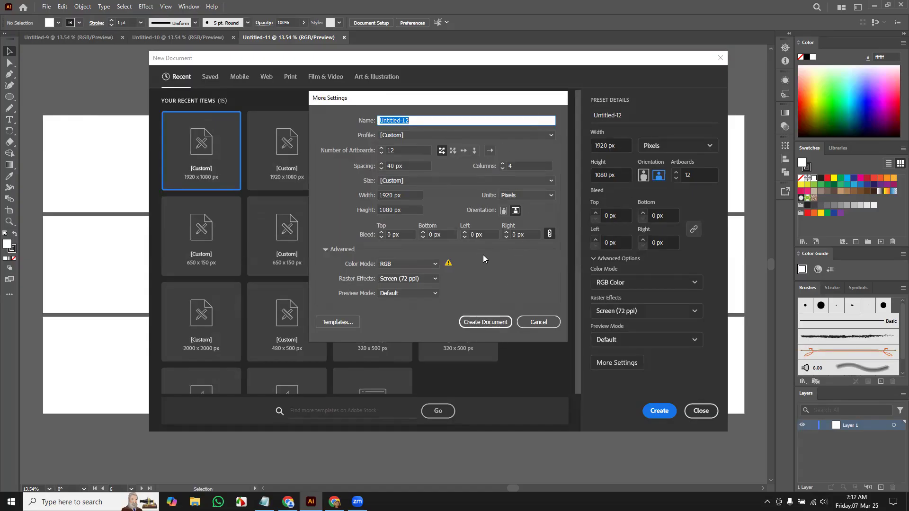
click(540, 322)
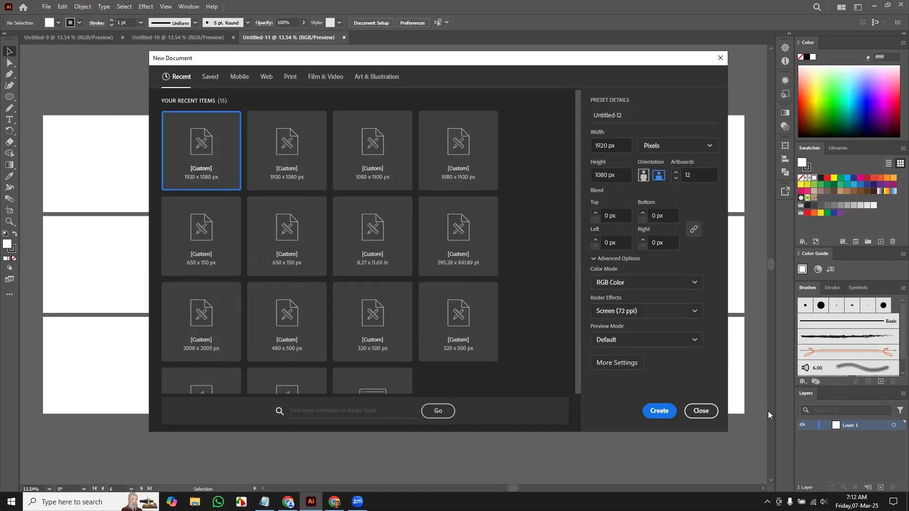
click(700, 411)
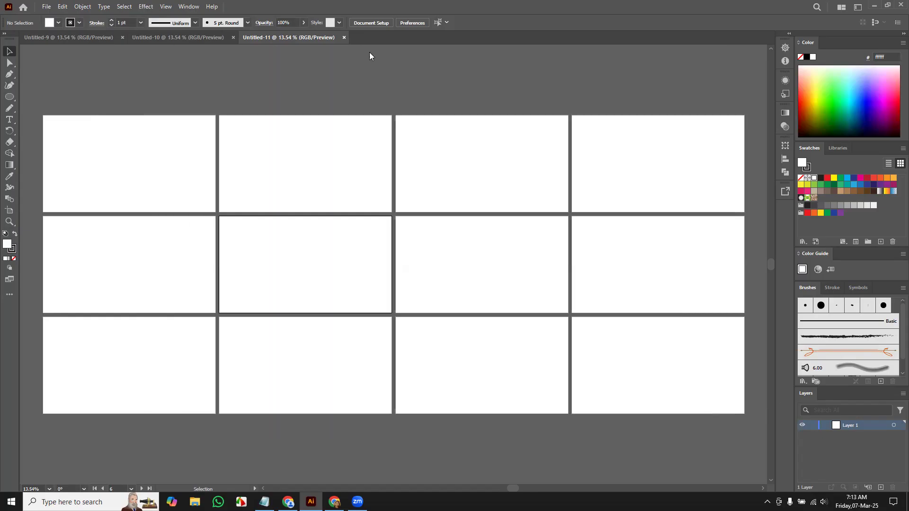
Close all three open 12-artboard documents.
click(343, 38)
click(232, 38)
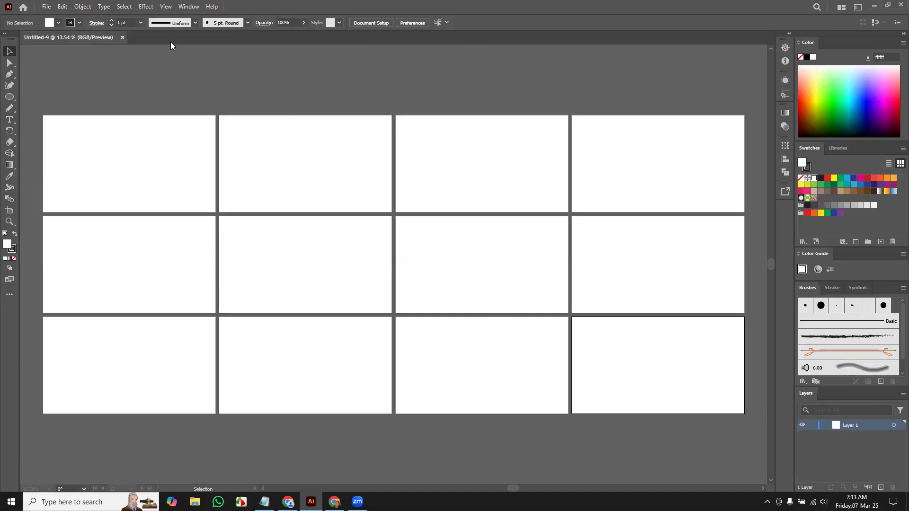
click(122, 37)
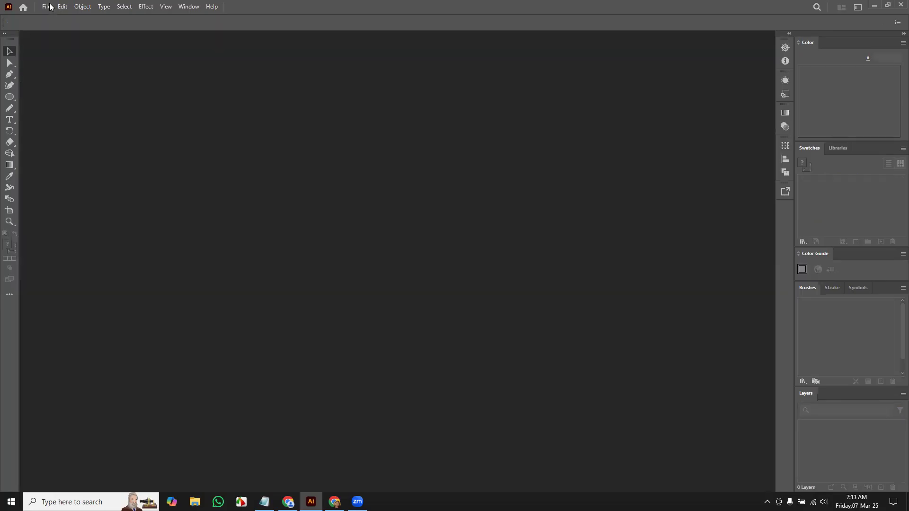
Create a new 1920 x 1080 px RGB document with 1 artboard.
click(50, 7)
click(62, 17)
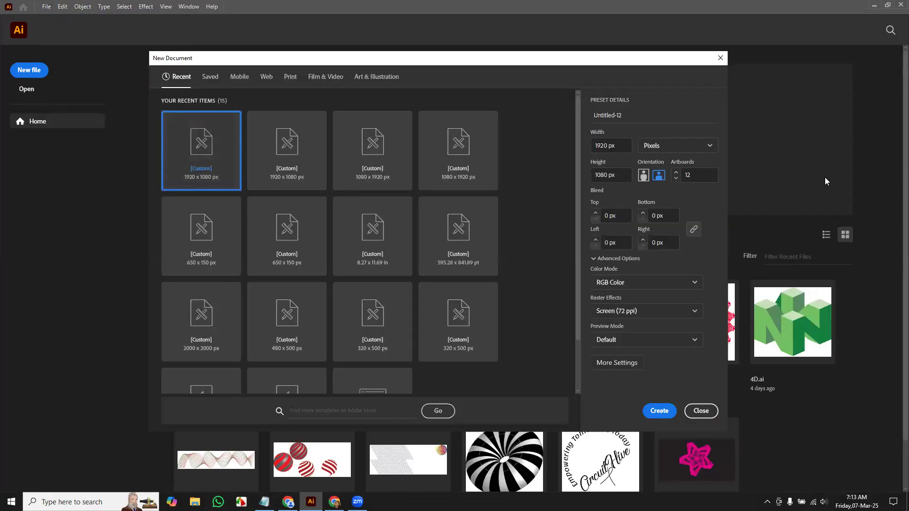
click(685, 175)
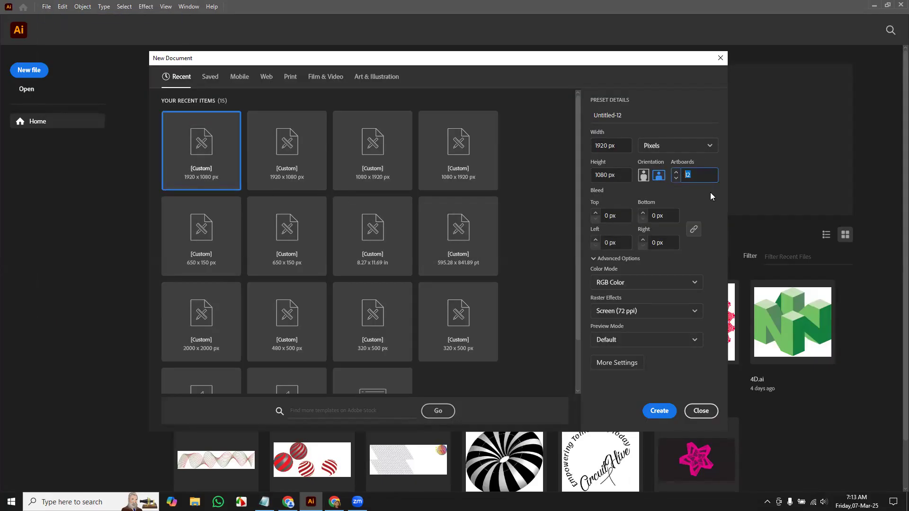
text(1)
click(664, 414)
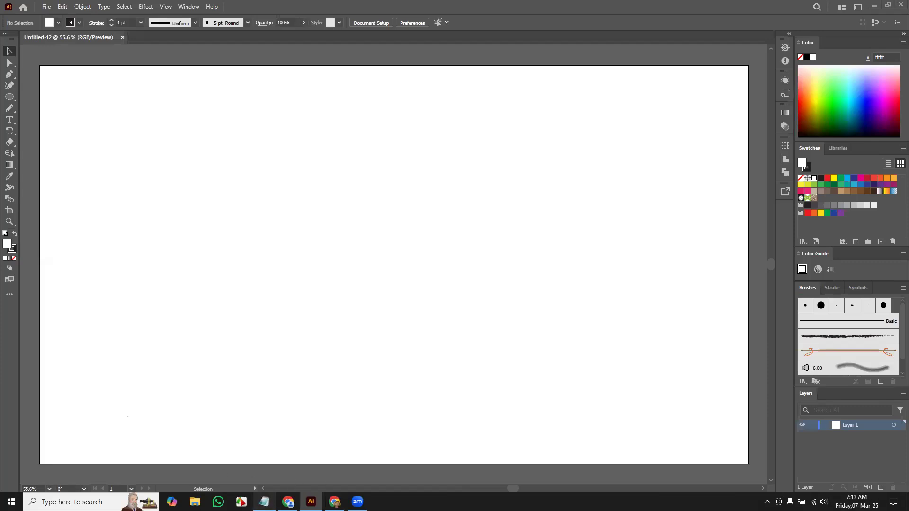
Review the lesson outline in a repositioned Notepad window, and return to Illustrator's Home screen.
click(265, 502)
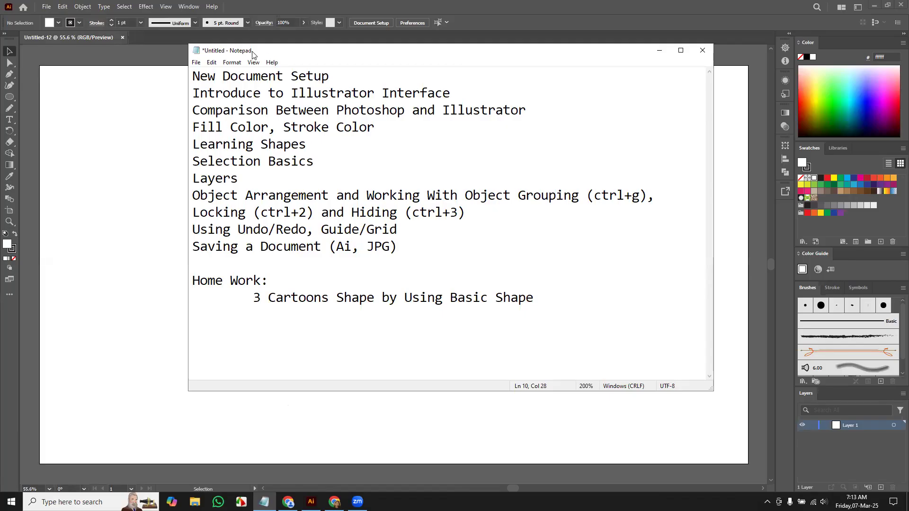
drag(308, 55, 322, 88)
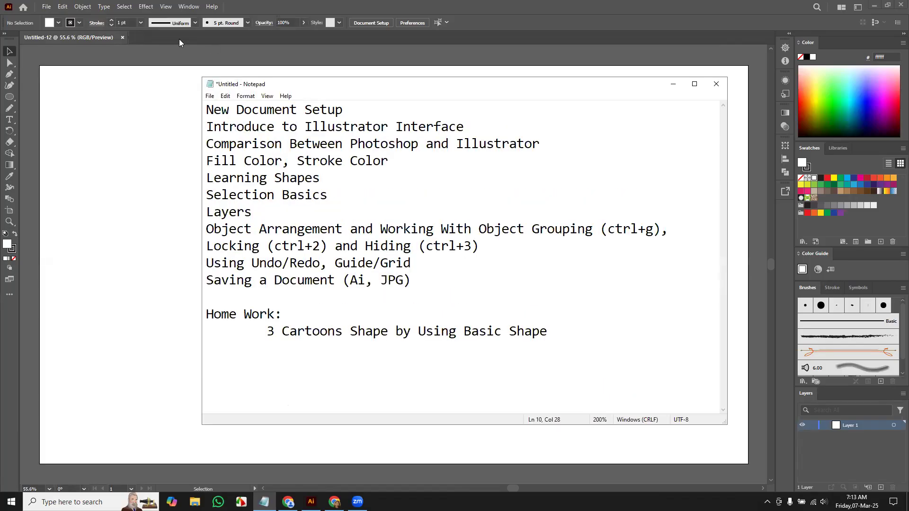
click(23, 7)
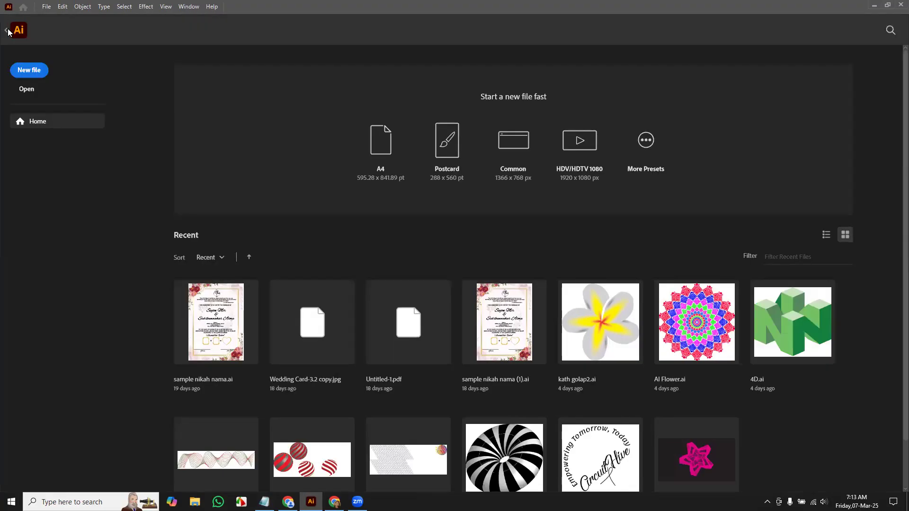
Return to the open blank document and try out several tools, including Artboard and Blend, finishing with the Selection tool.
click(7, 31)
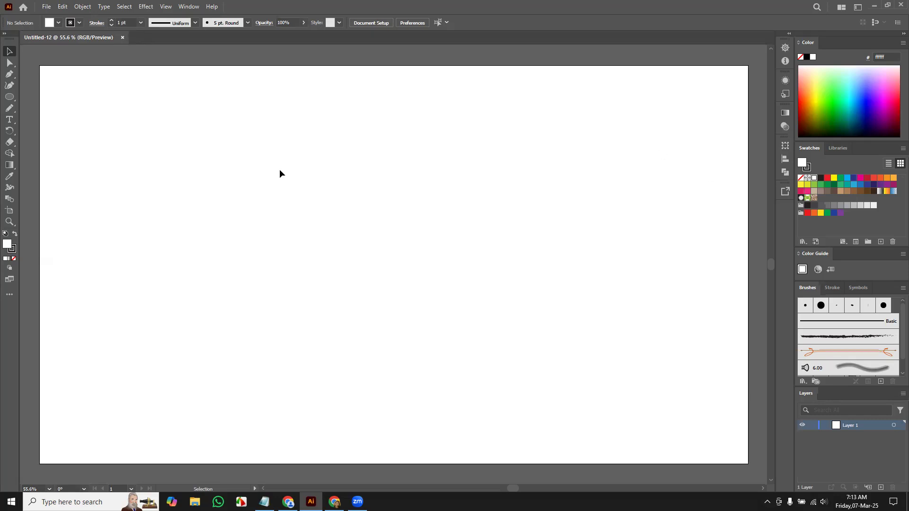
click(6, 141)
click(8, 64)
click(9, 51)
click(10, 210)
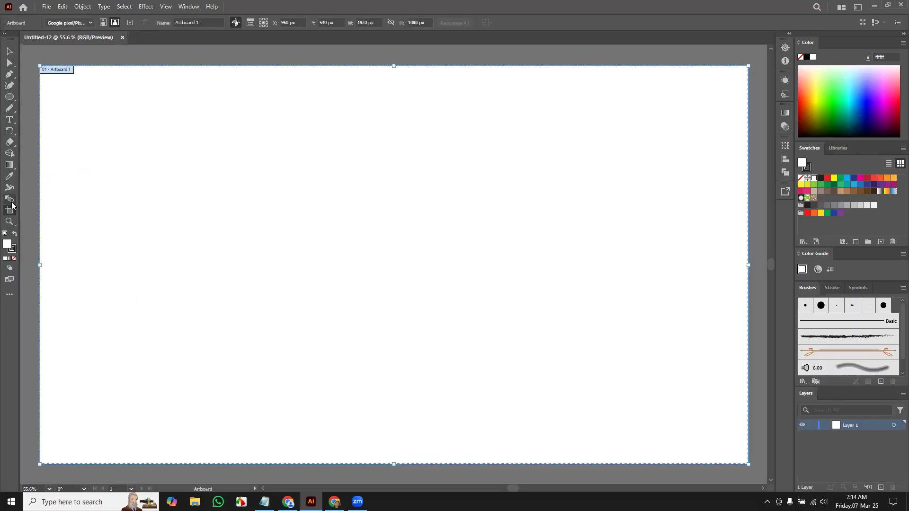
click(9, 199)
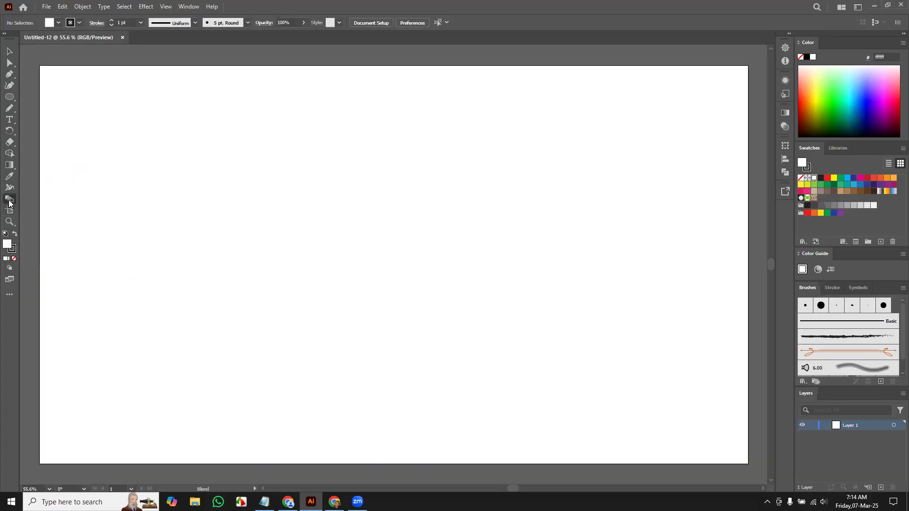
click(10, 52)
Open the Notepad lesson outline and highlight "Photoshop" and "Illustrator" in the comparison topic.
click(265, 502)
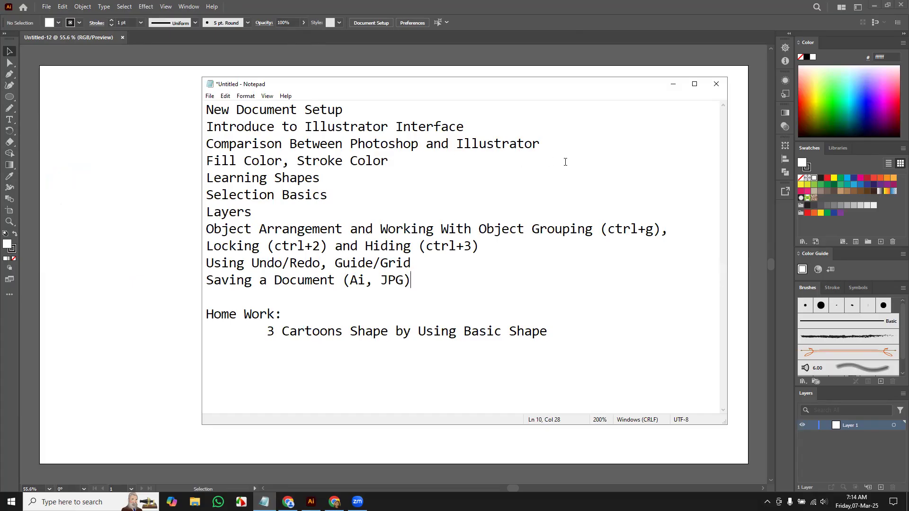
drag(431, 87, 435, 83)
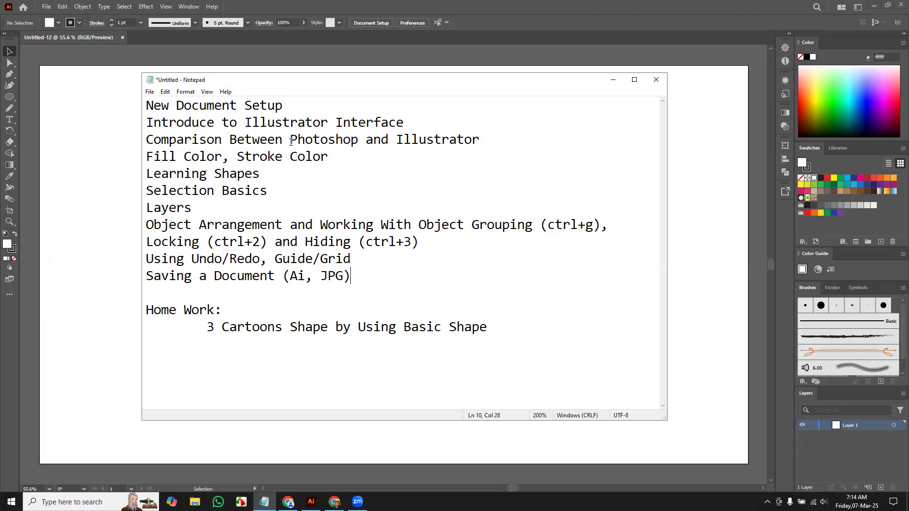
click(336, 139)
drag(289, 140, 359, 143)
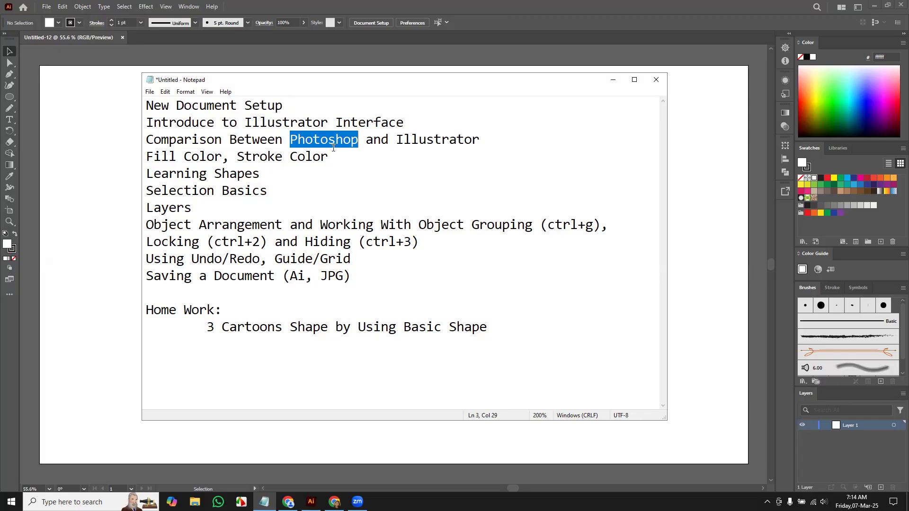
drag(396, 139, 480, 140)
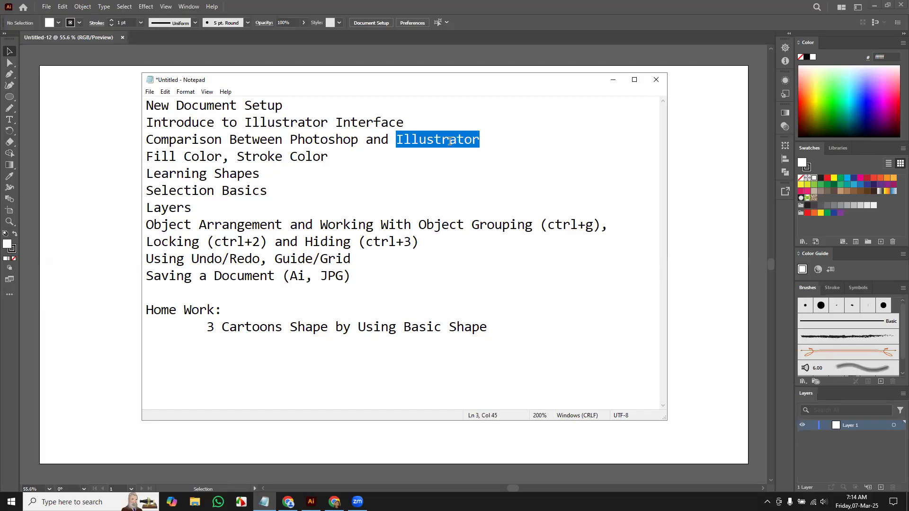
click(328, 138)
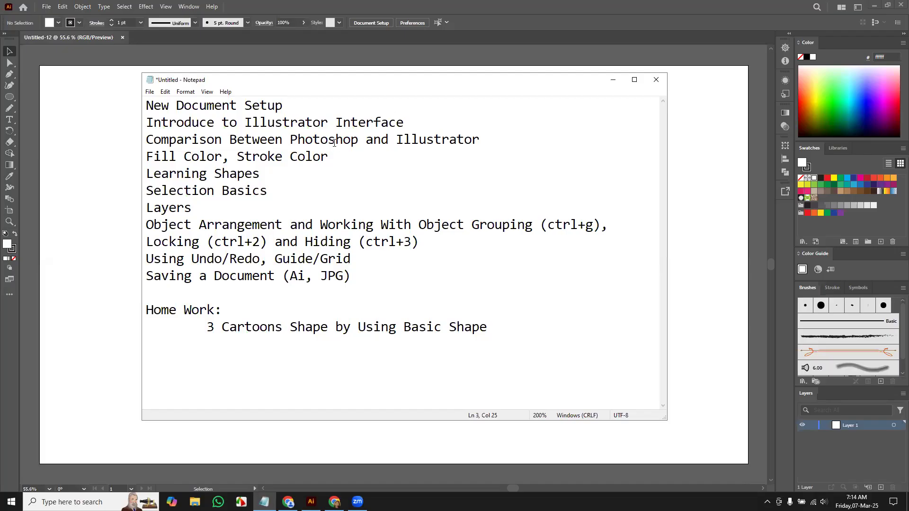
double_click(427, 144)
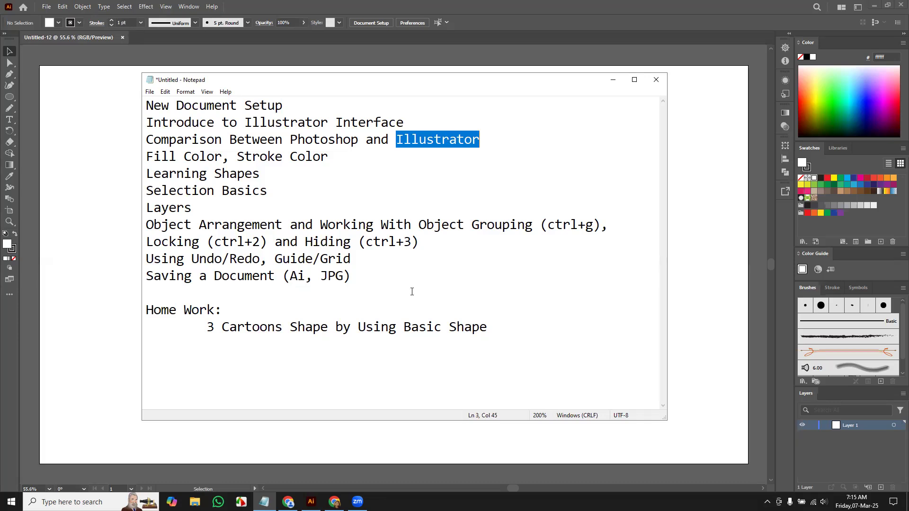
click(321, 139)
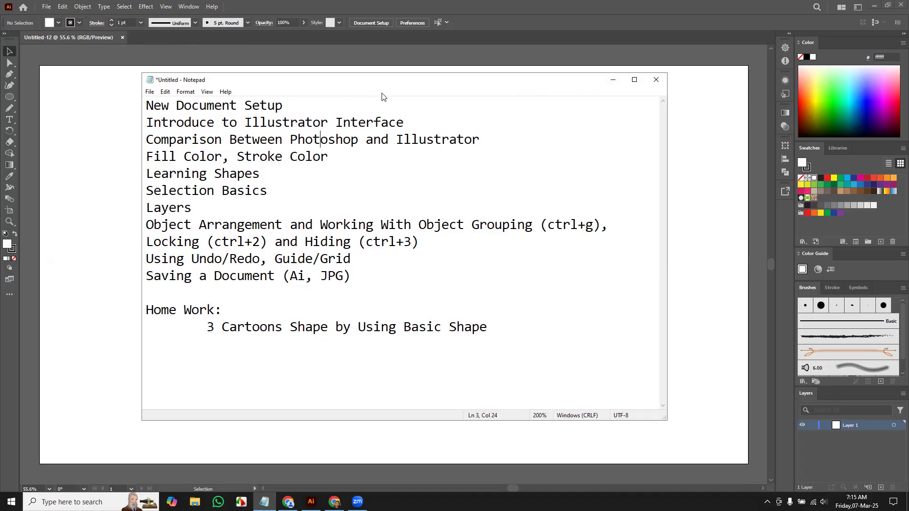
Reposition the Notepad window over the artboard and highlight "Photoshop" in the comparison line again.
drag(386, 90, 394, 119)
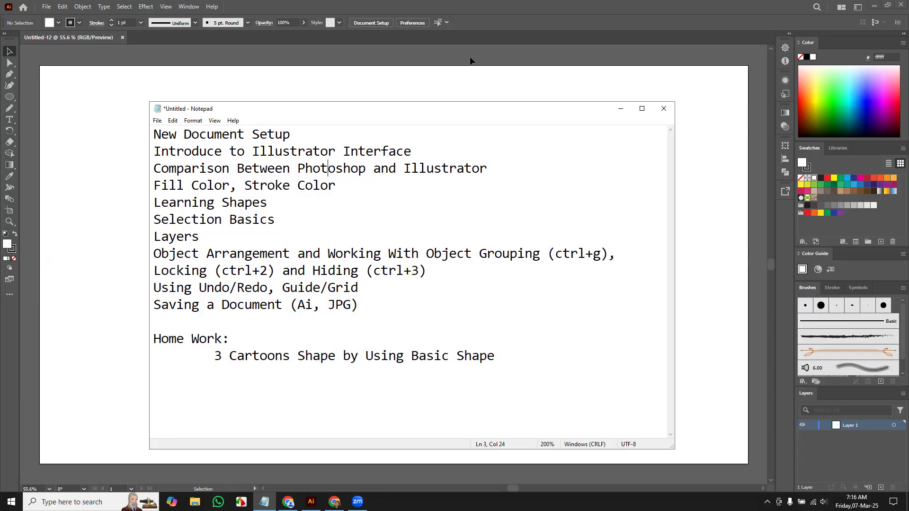
drag(377, 114, 374, 85)
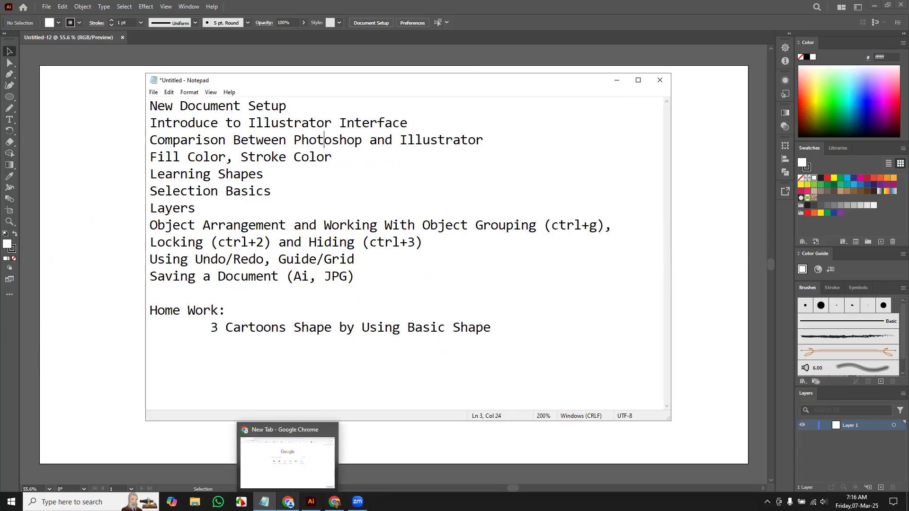
drag(301, 140, 356, 143)
drag(294, 142, 360, 145)
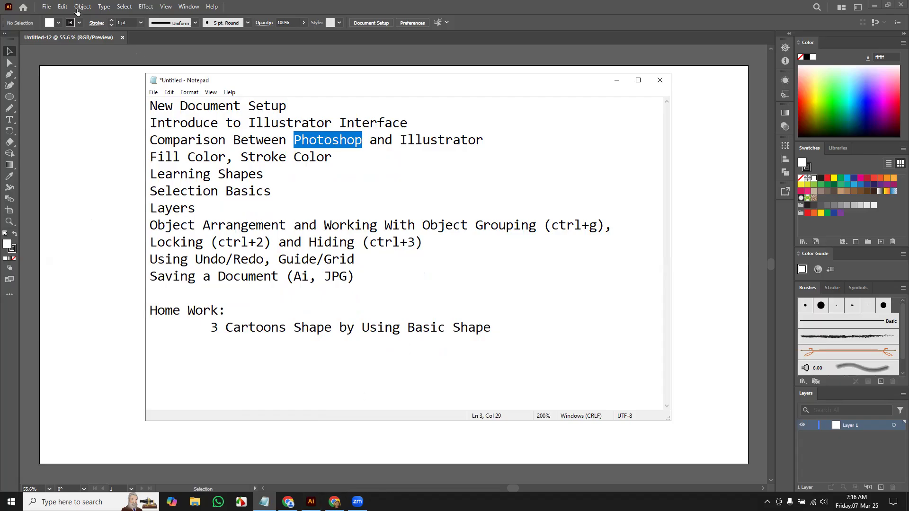
Review the measurement unit options for a new Illustrator document and leave without creating one.
click(47, 6)
click(51, 18)
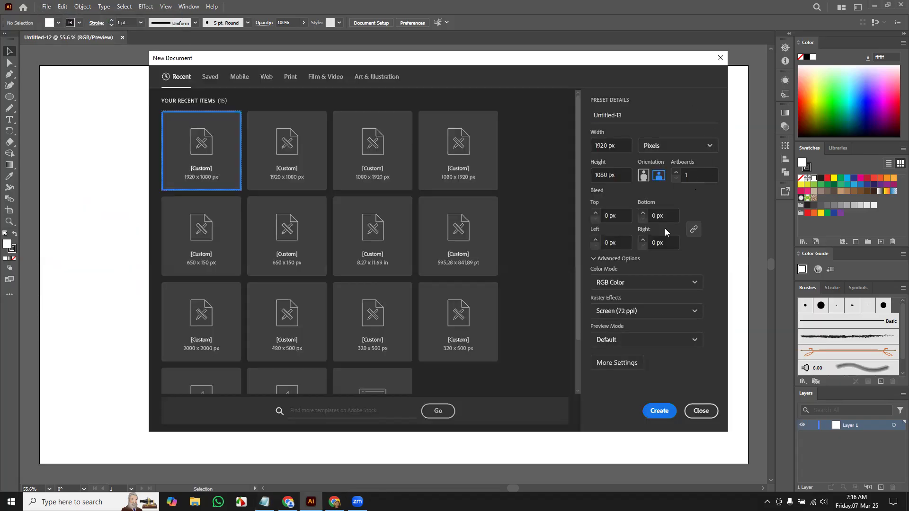
click(670, 146)
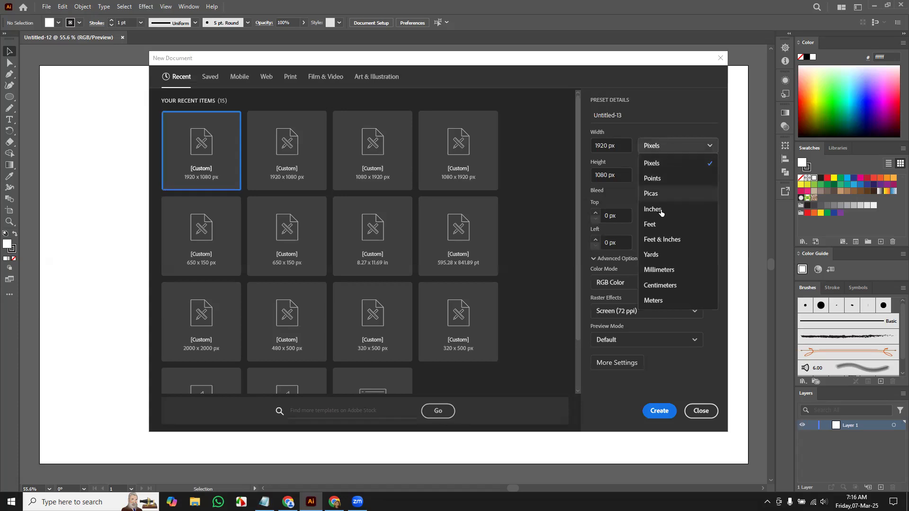
click(671, 146)
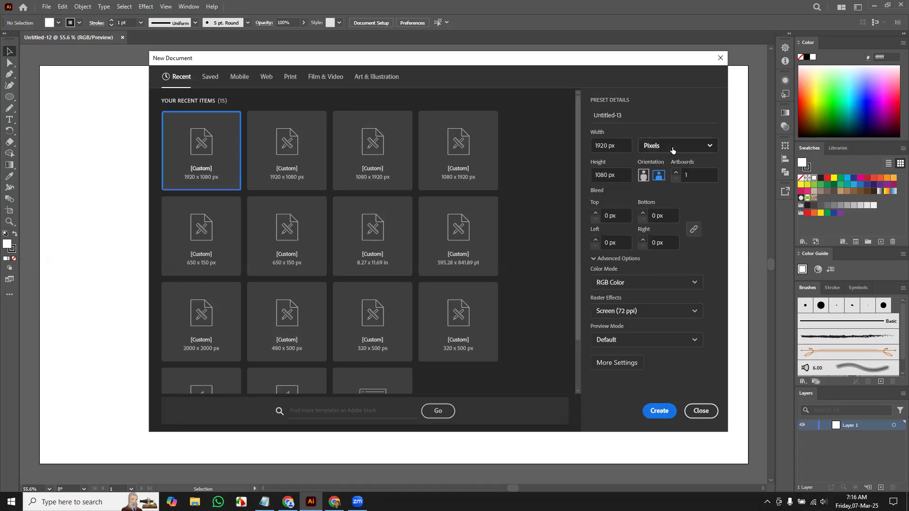
click(703, 415)
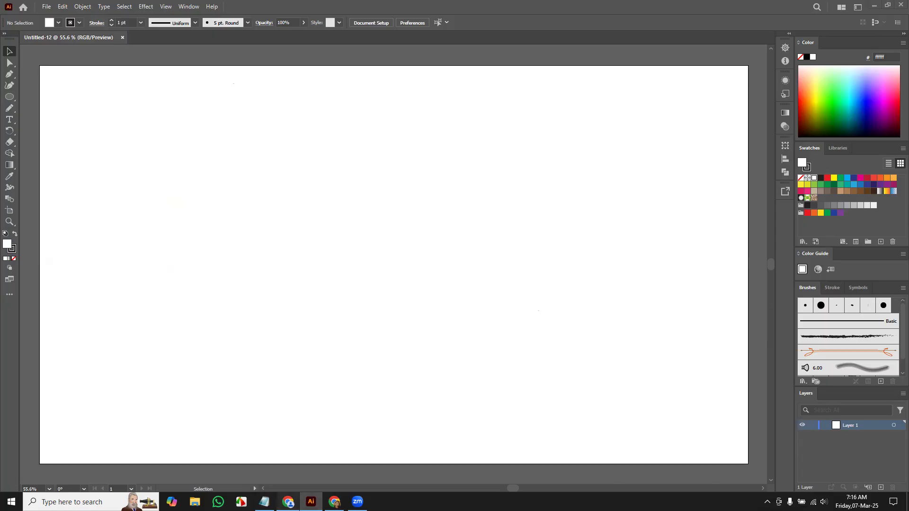
Switch to Chrome and search Google for "raster vs vector", showing the image results.
click(288, 502)
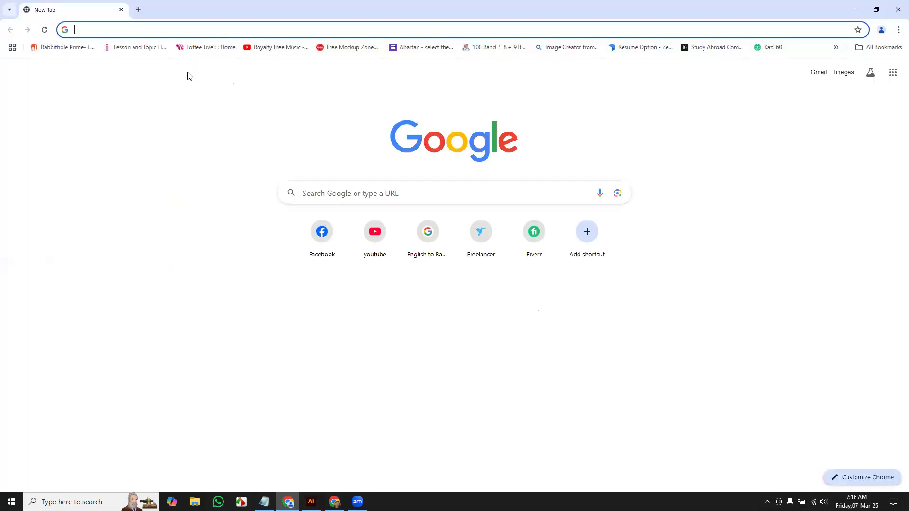
click(116, 30)
text(ras)
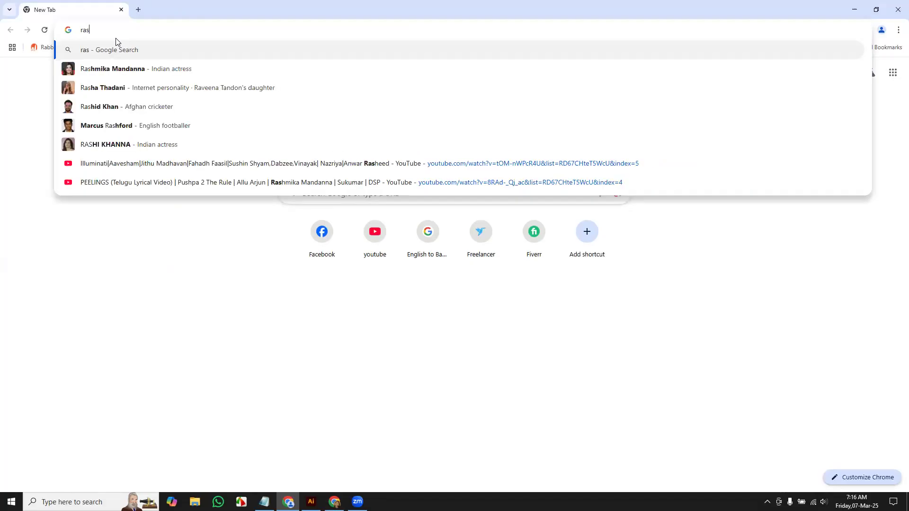
text(ter vs ve)
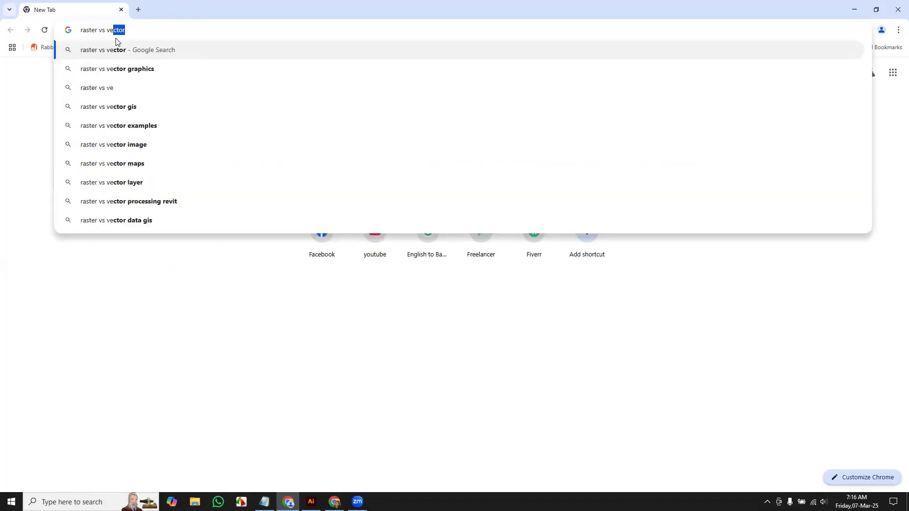
text(ctor)
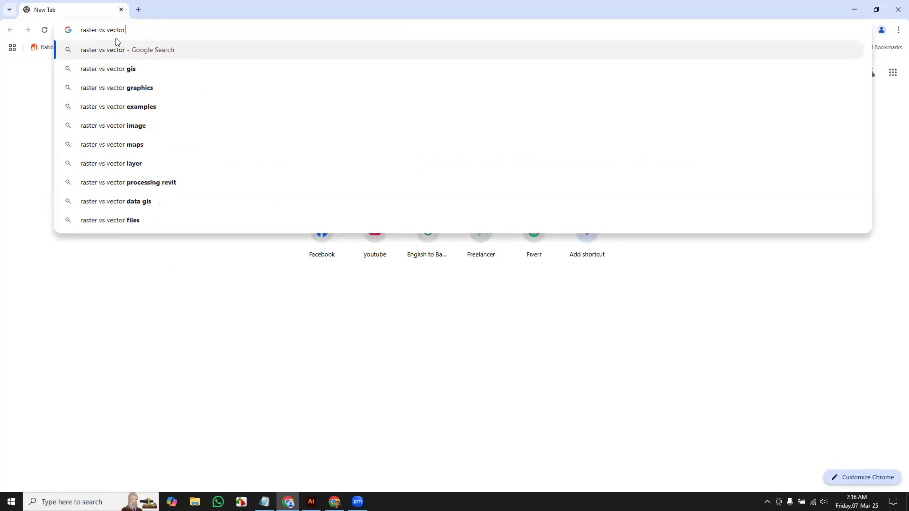
key(Return)
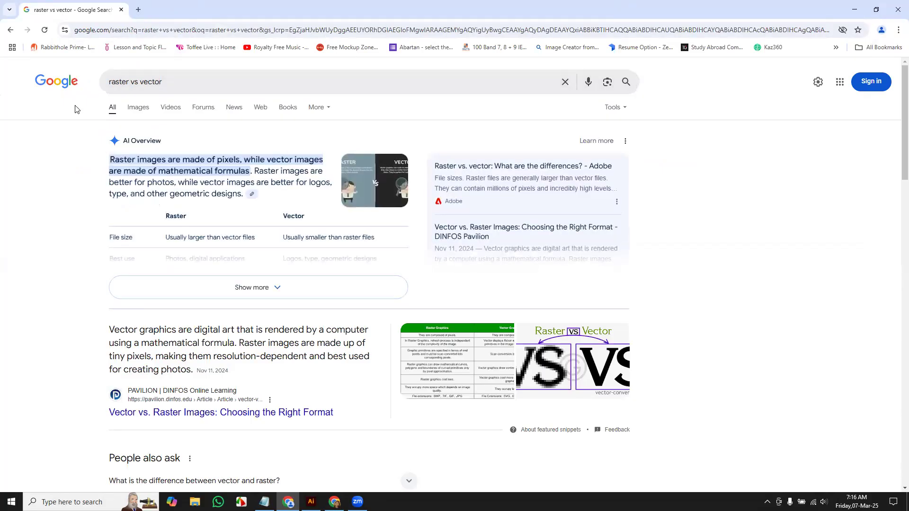
click(138, 108)
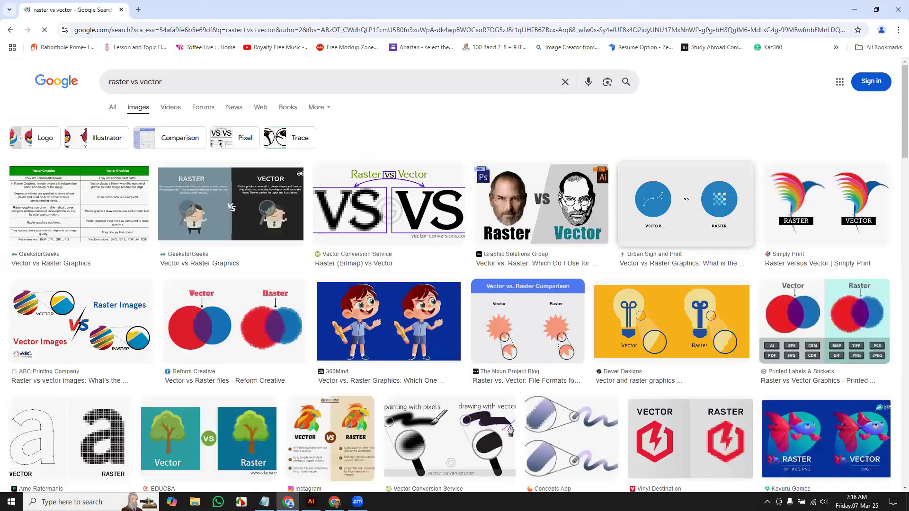
Preview several raster versus vector comparison images, including the bird, the overlapping circles and the letter "a".
click(824, 222)
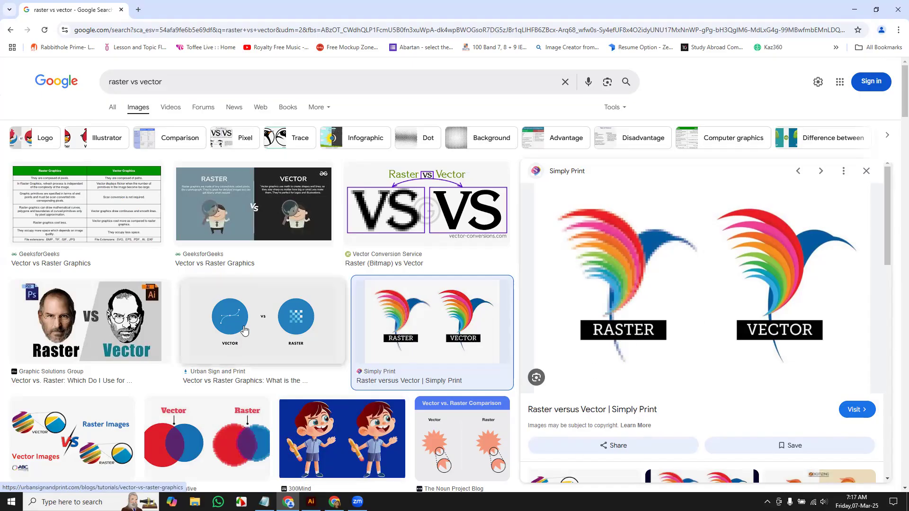
click(277, 336)
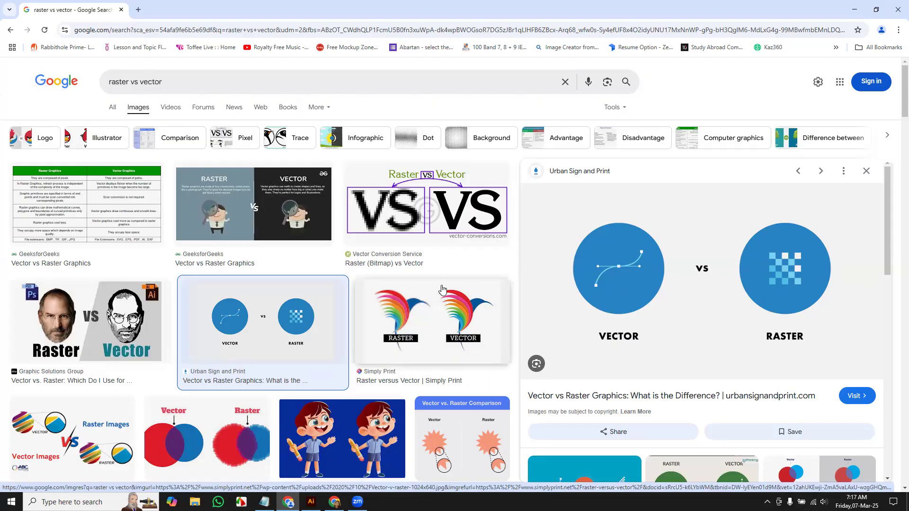
scroll(284, 388, down, 2)
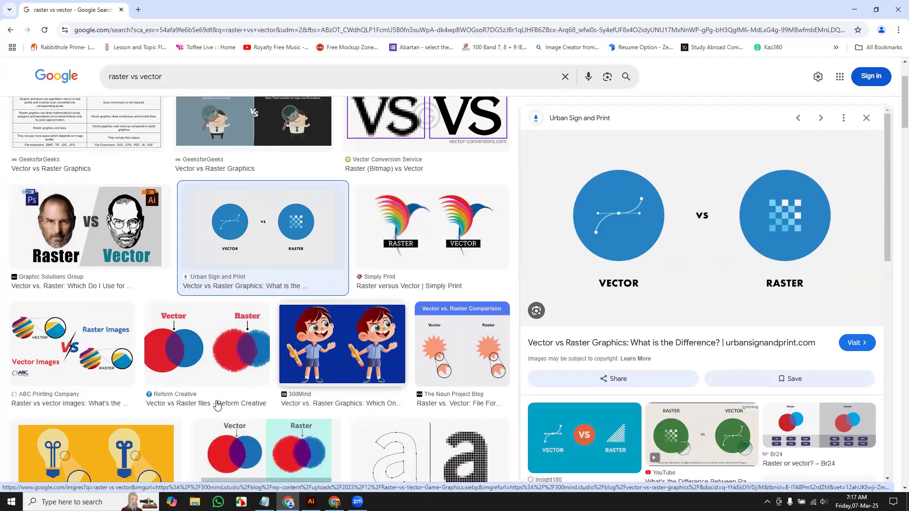
click(199, 377)
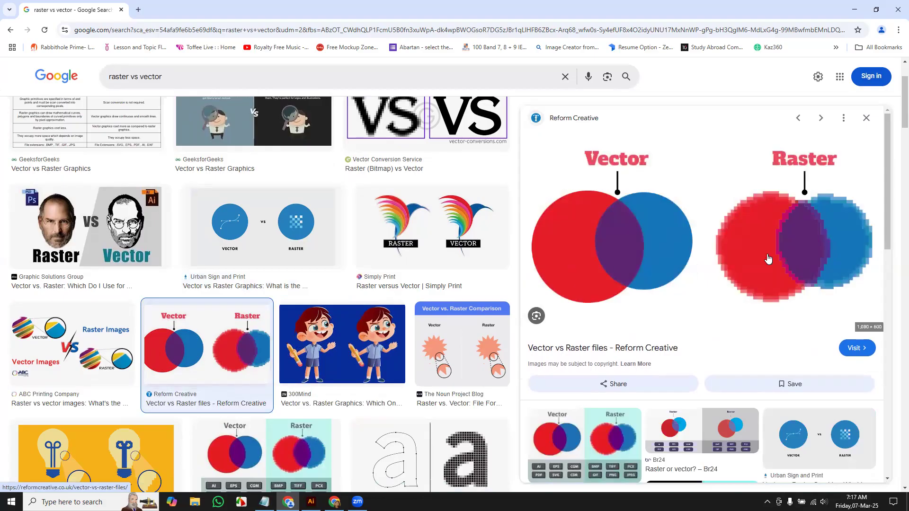
scroll(793, 332, down, 3)
scroll(787, 297, up, 3)
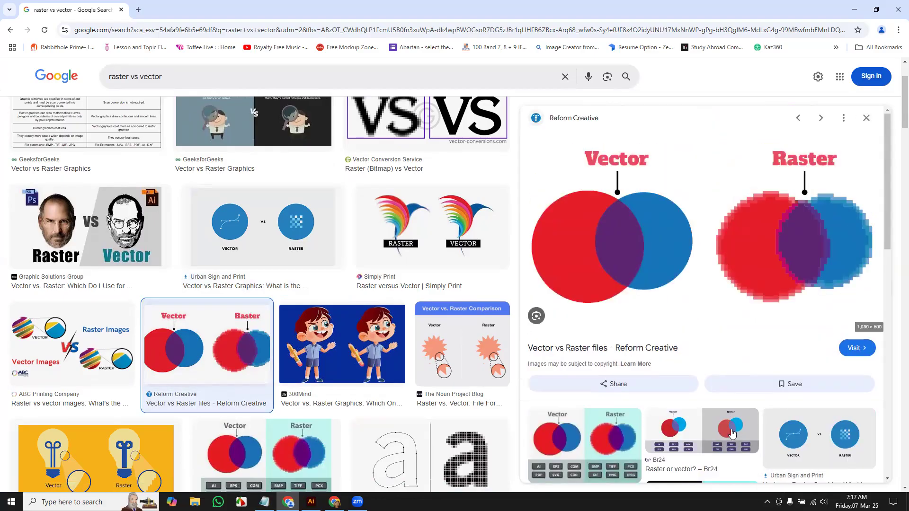
click(459, 452)
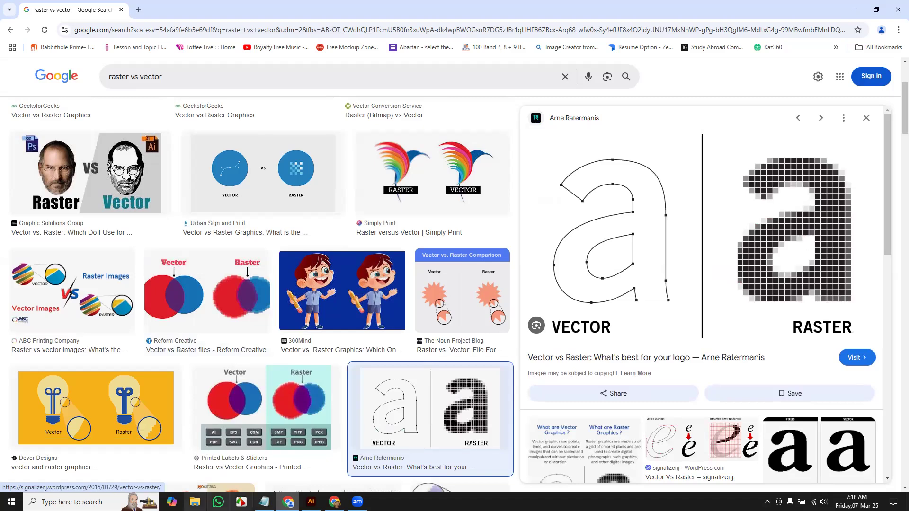
Review the "Fill Color, Stroke Color" topic in the Notepad outline and return to Illustrator's blank document.
click(311, 502)
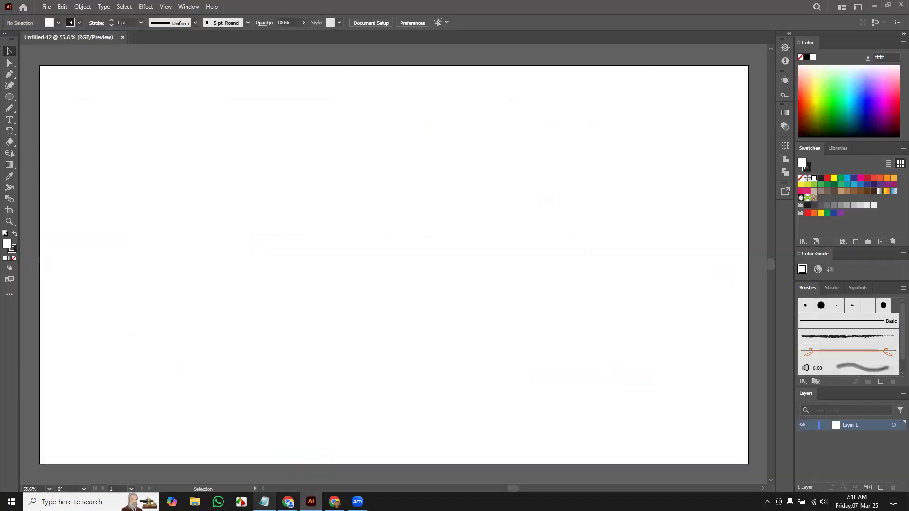
click(264, 501)
click(355, 161)
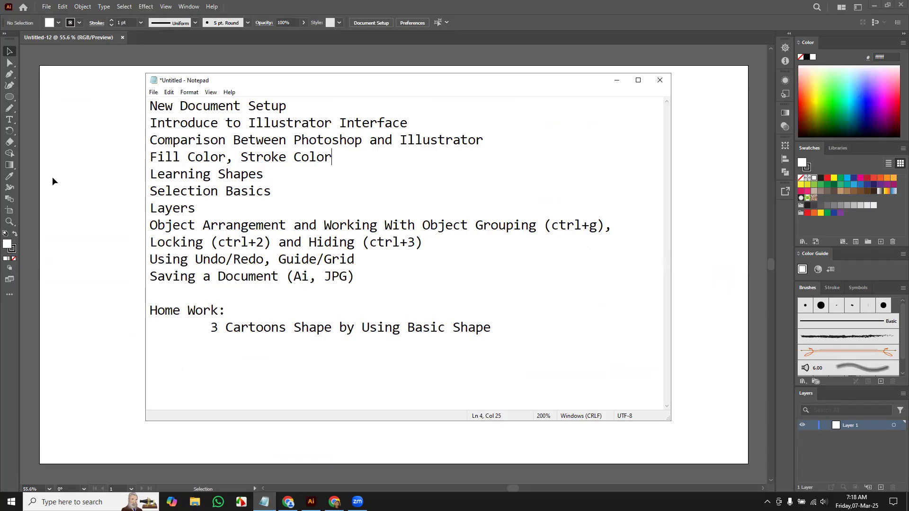
drag(311, 87, 309, 110)
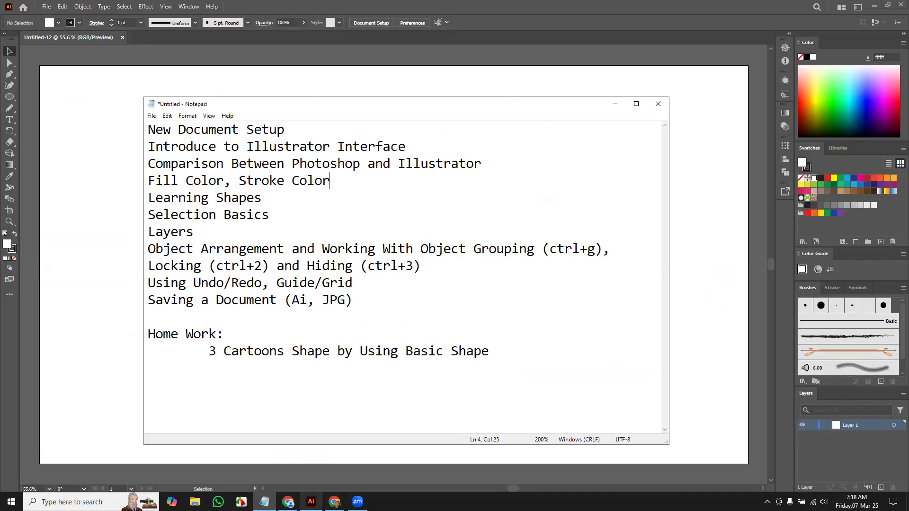
click(76, 388)
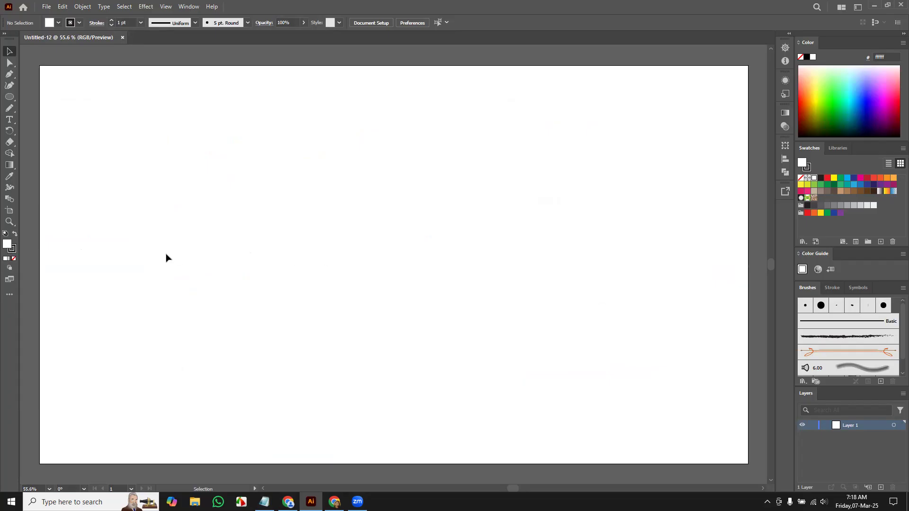
Set the fill color to pink, hex f4376d.
double_click(8, 246)
drag(518, 255, 508, 230)
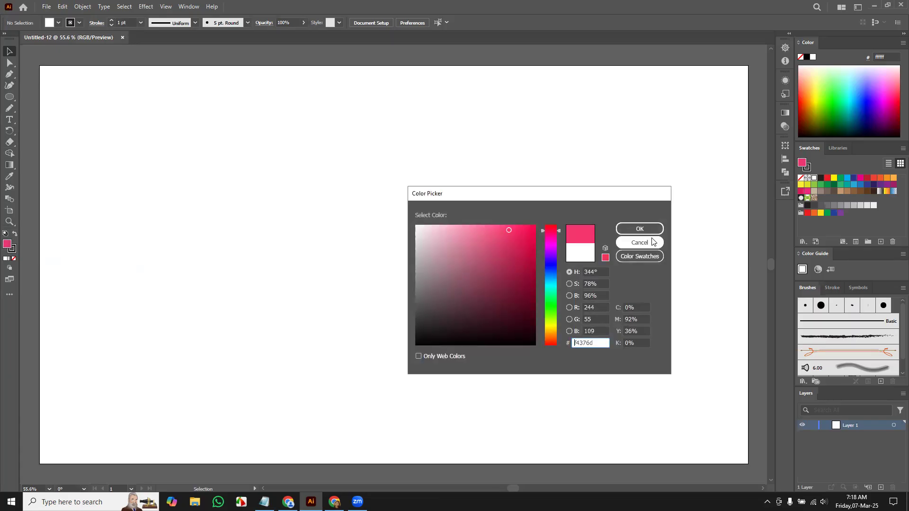
click(646, 229)
Draw four separate pink rectangles of different sizes across the artboard, with the uppermost one about 190 x 145 px.
click(10, 98)
click(51, 97)
drag(184, 147, 396, 251)
drag(535, 183, 648, 292)
drag(350, 309, 455, 363)
drag(451, 127, 522, 180)
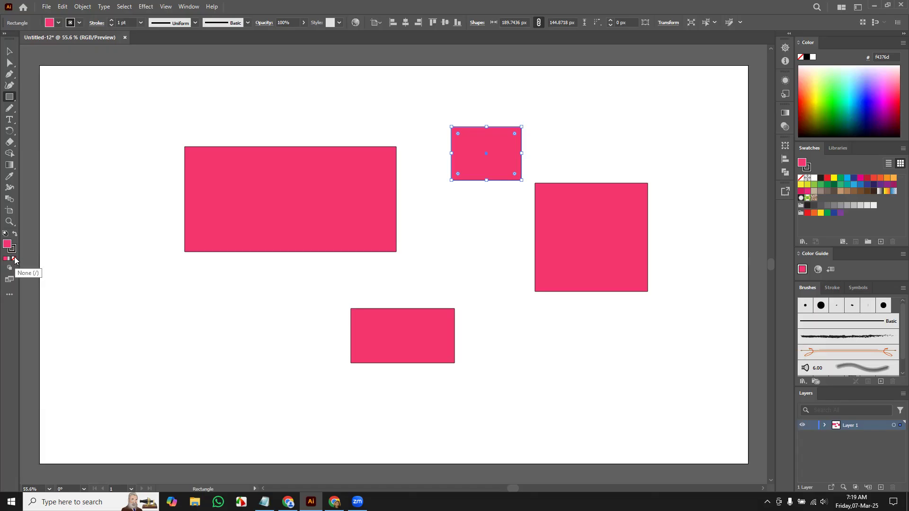
Remove the fill from the selected uppermost rectangle and draw an unfilled rectangle about 271 x 210 px in the artboard's lower-left area.
click(14, 259)
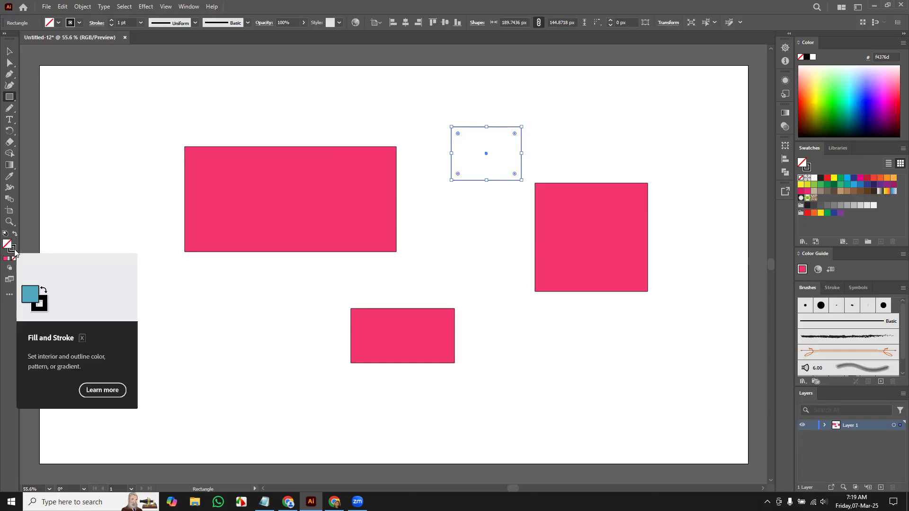
mouse_move(149, 314)
mouse_down()
mouse_move(255, 385)
mouse_move(250, 392)
mouse_up()
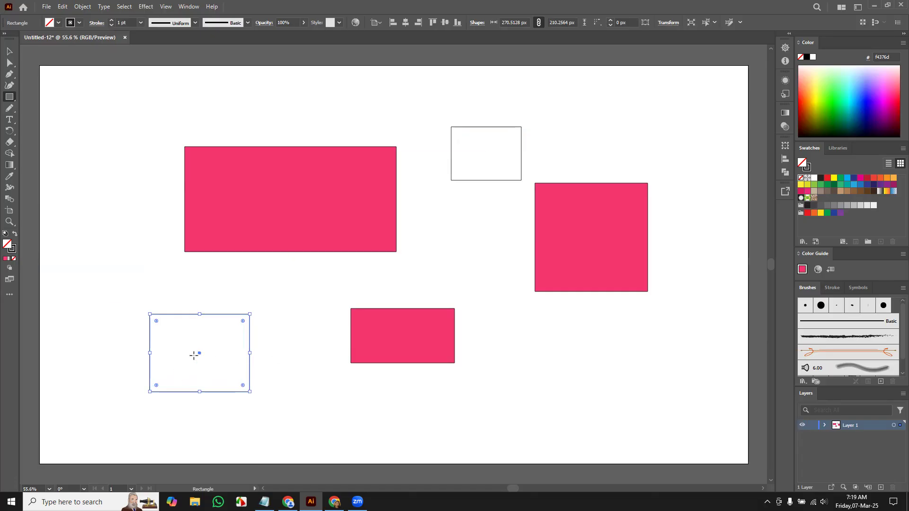
Set the new unfilled rectangle's stroke to 6 pt and draw two more outlined rectangles, about 187 x 162 px and 206 x 110 px.
click(13, 251)
click(112, 21)
click(112, 21)
click(111, 21)
click(111, 20)
click(112, 21)
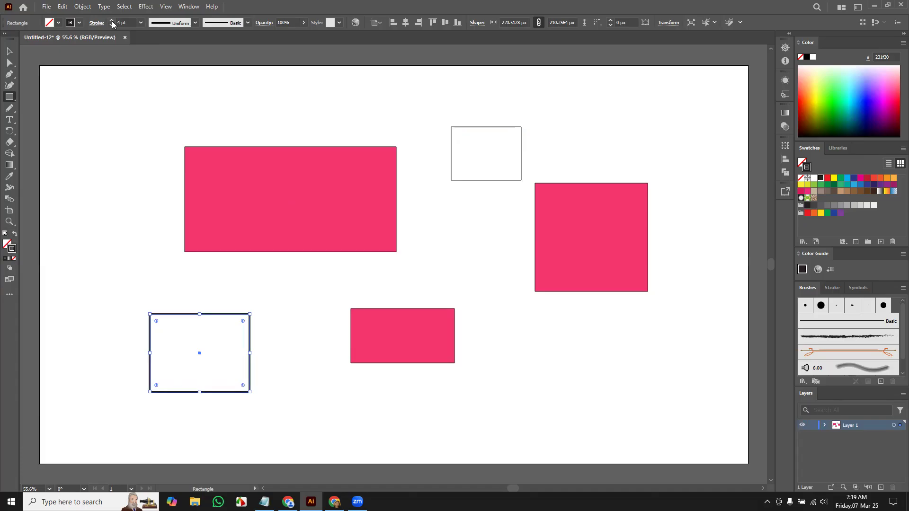
drag(87, 114, 157, 174)
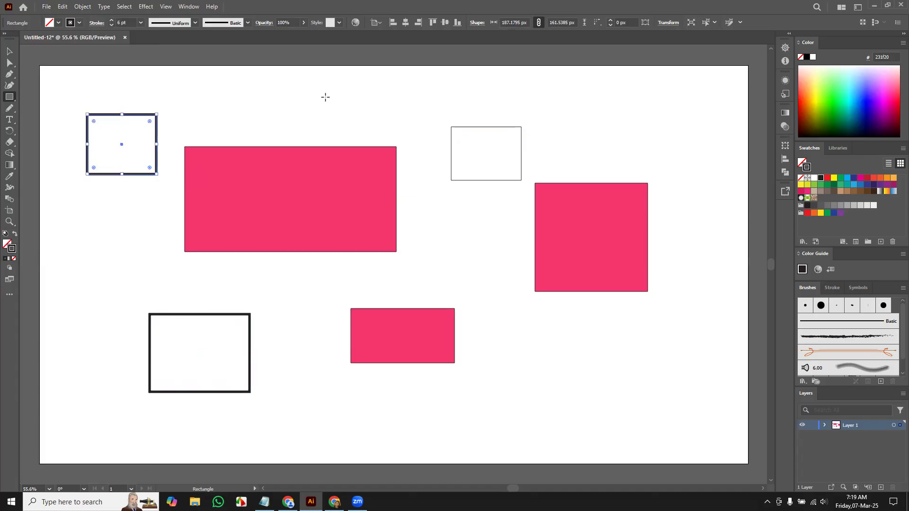
drag(348, 81, 425, 122)
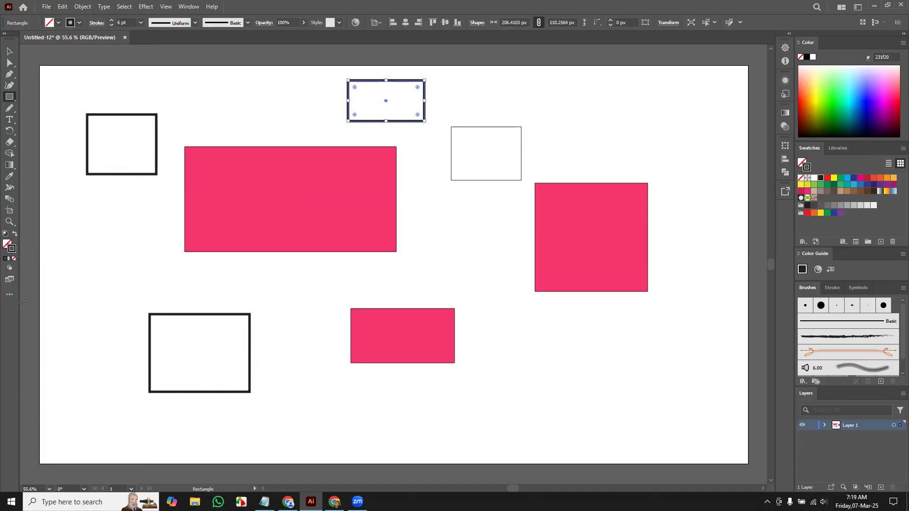
Remove the stroke from the last outlined rectangle and draw a rectangle about 253 x 192 px with neither fill nor stroke.
click(14, 260)
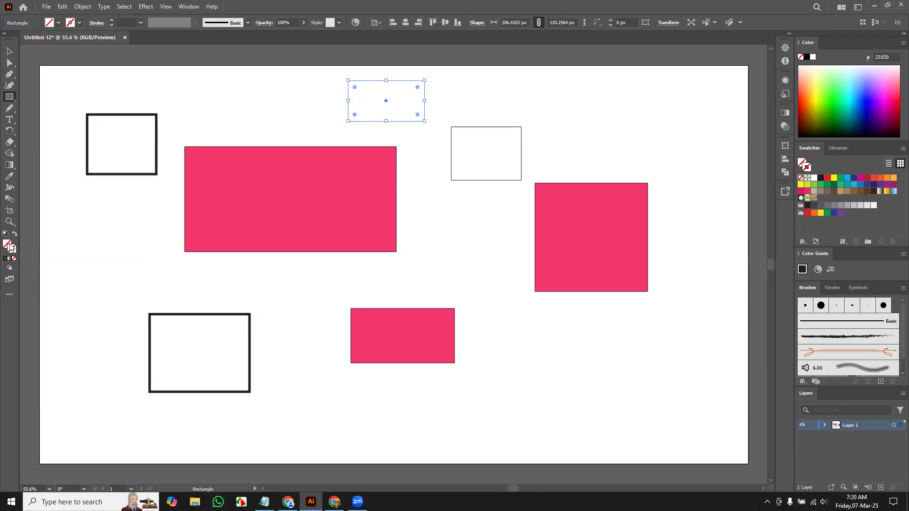
drag(594, 93, 688, 164)
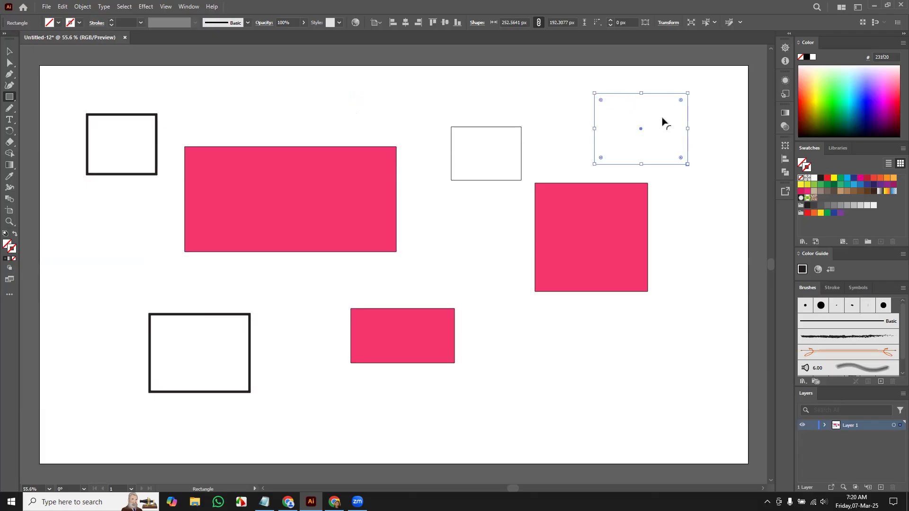
Give the selected invisible rectangle a black stroke and set its stroke weight to 8 pt.
click(6, 259)
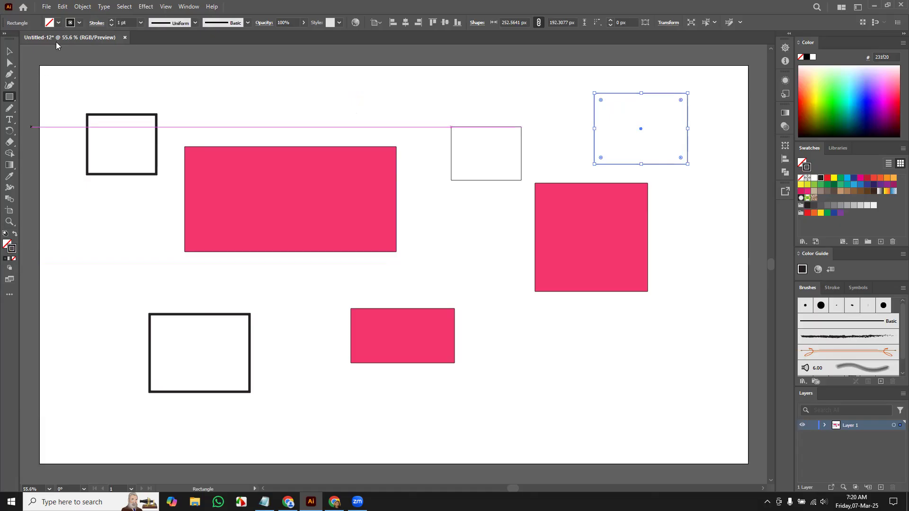
click(112, 21)
click(112, 21)
click(112, 21)
click(112, 21)
click(112, 21)
click(112, 20)
click(112, 21)
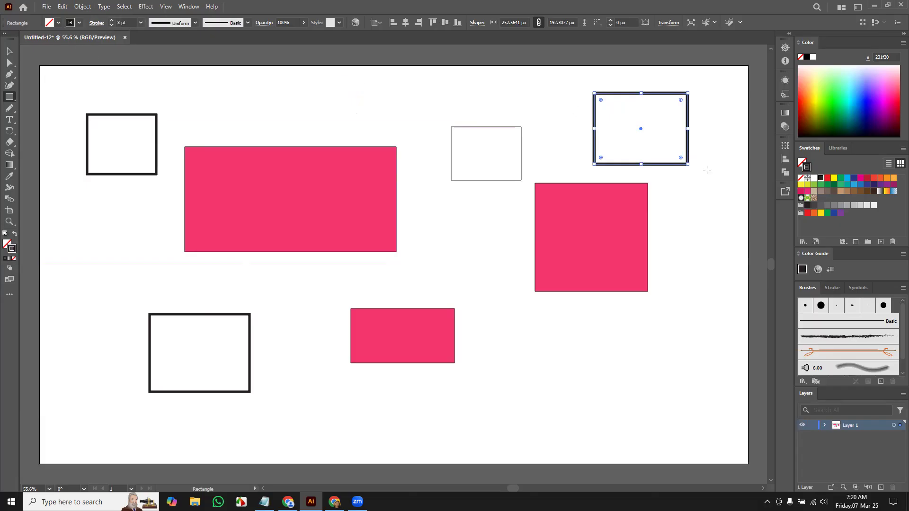
Apply a solid black fill to the 8 pt outlined rectangle and change it to the green swatch.
click(5, 244)
click(5, 259)
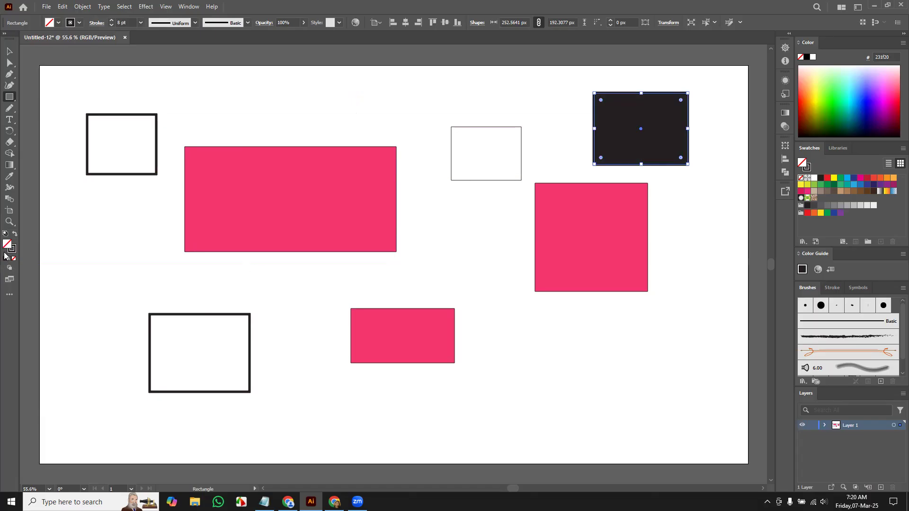
click(47, 23)
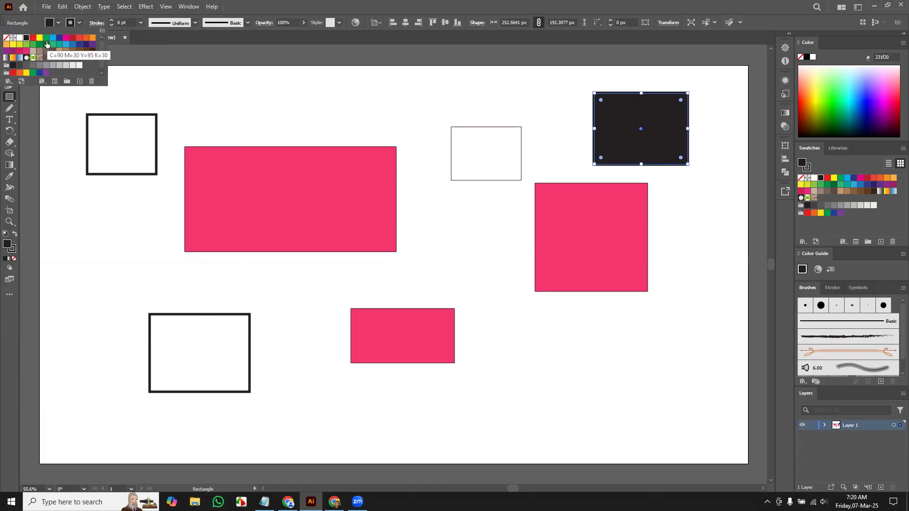
click(46, 38)
Try a lighter green, hex 33e583, as the rectangle's fill and change the fill to bright cyan from the color spectrum.
double_click(12, 245)
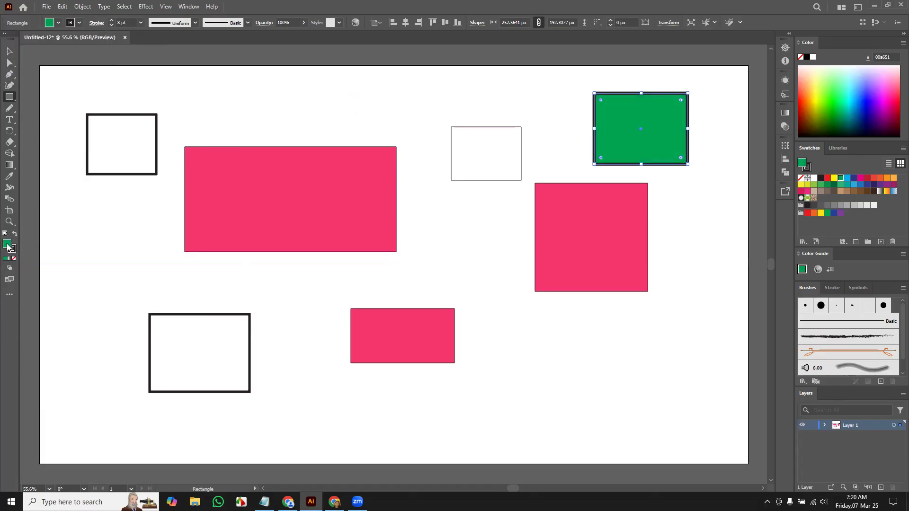
click(511, 229)
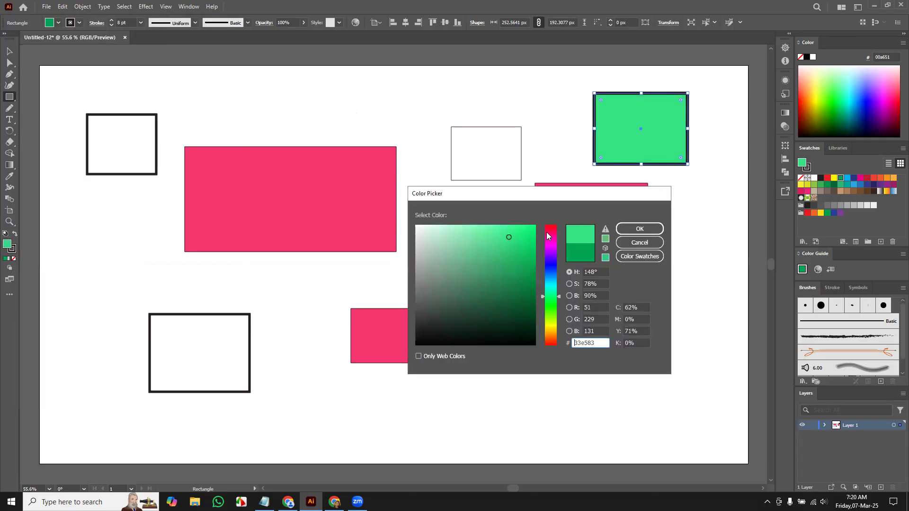
click(636, 228)
click(875, 90)
click(875, 115)
click(895, 75)
click(894, 72)
click(853, 95)
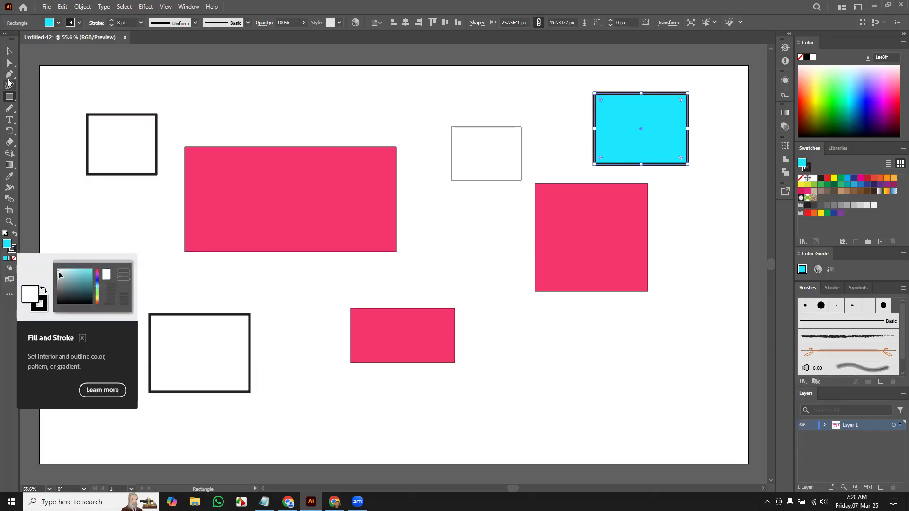
Activate the Selection tool, review the lesson topics in the Notepad outline and return to Illustrator.
click(9, 51)
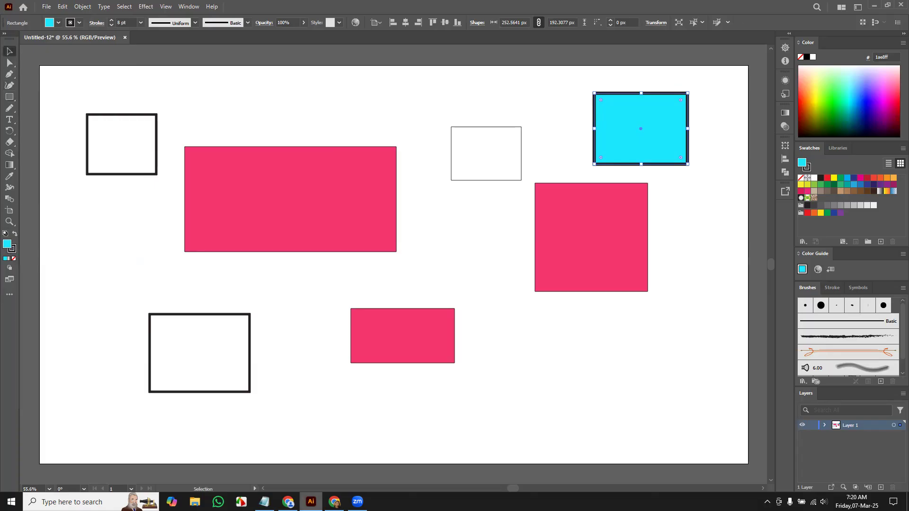
click(264, 502)
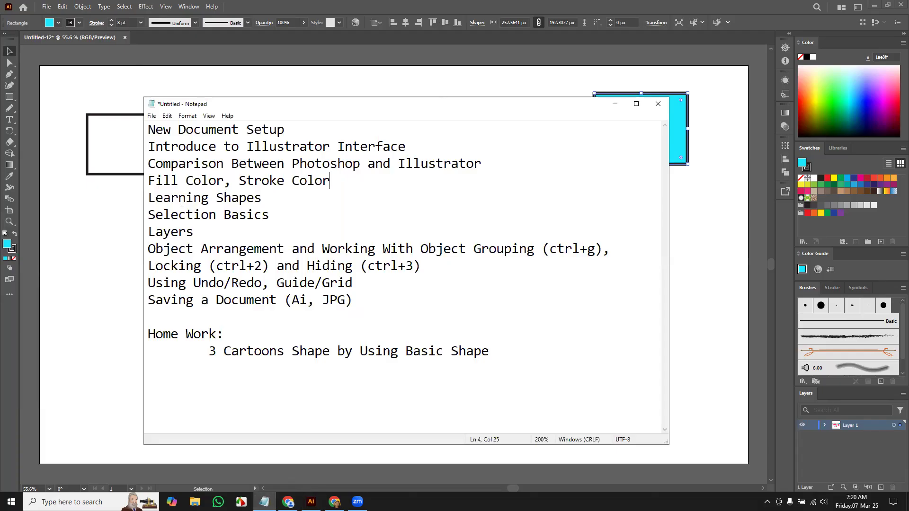
click(264, 494)
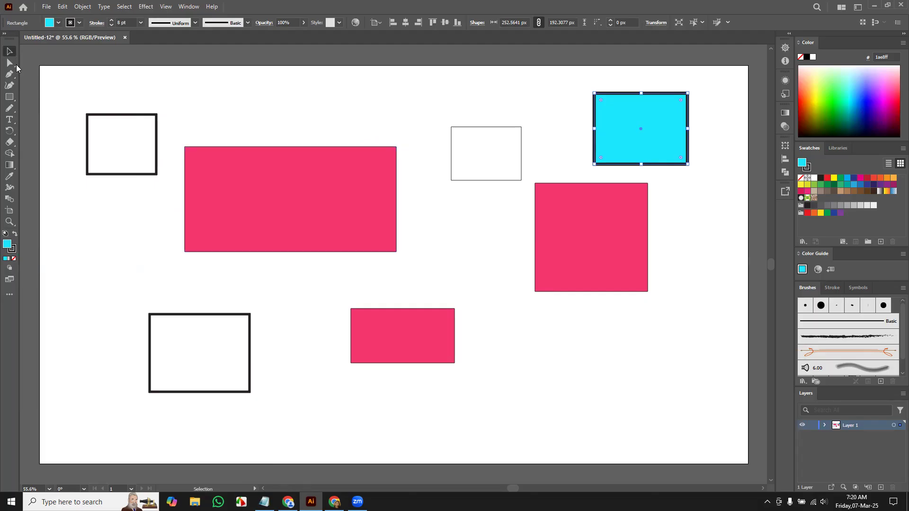
Select all the rectangles on the artboard and delete them, keeping the Selection tool active.
drag(71, 87, 674, 425)
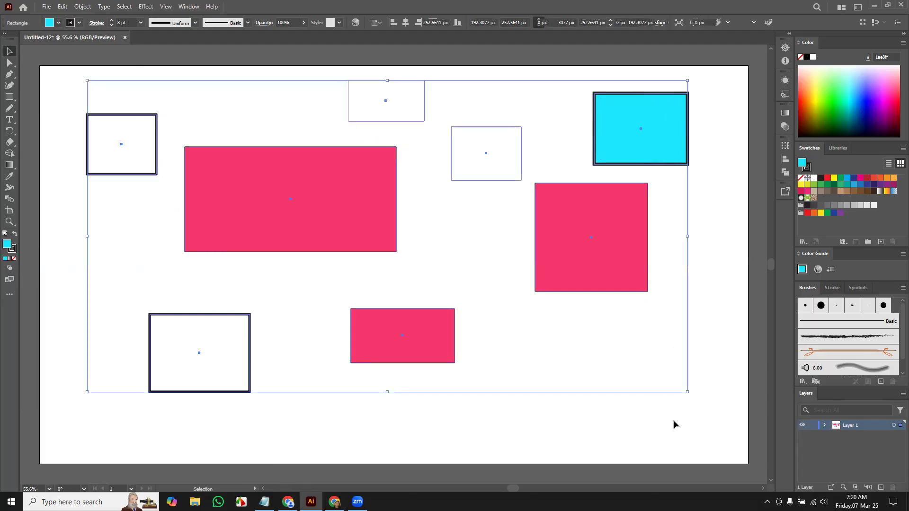
key(Delete)
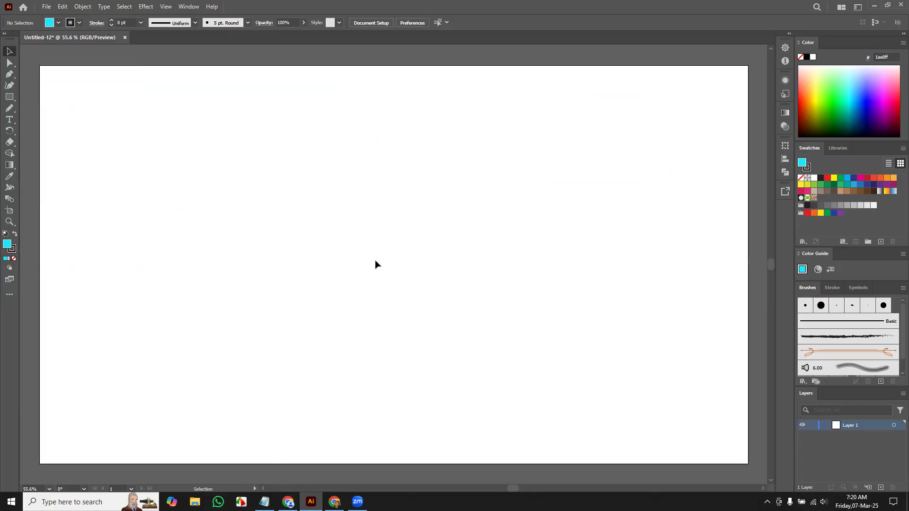
click(10, 49)
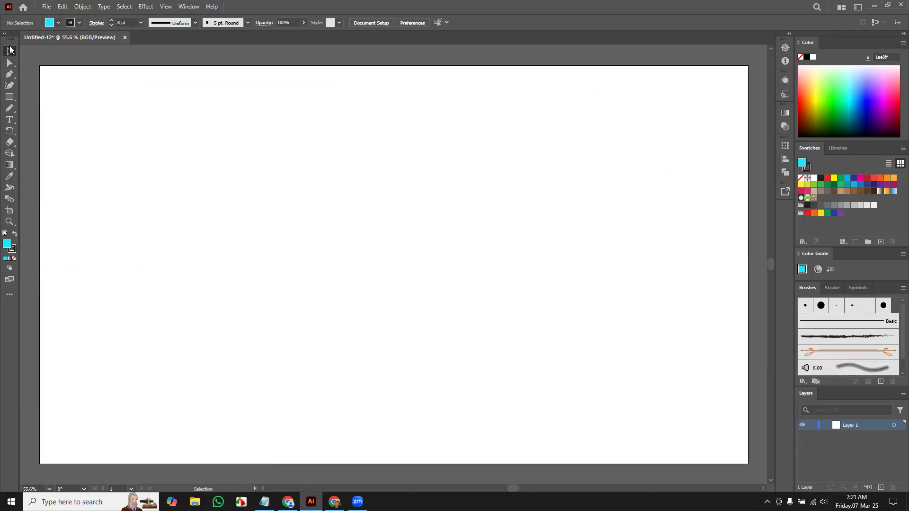
Draw six separate cyan rectangles with 8 pt black outlines across the artboard, including a square about 271 x 271 px.
click(9, 97)
drag(162, 97, 232, 143)
drag(309, 114, 411, 216)
drag(529, 120, 644, 176)
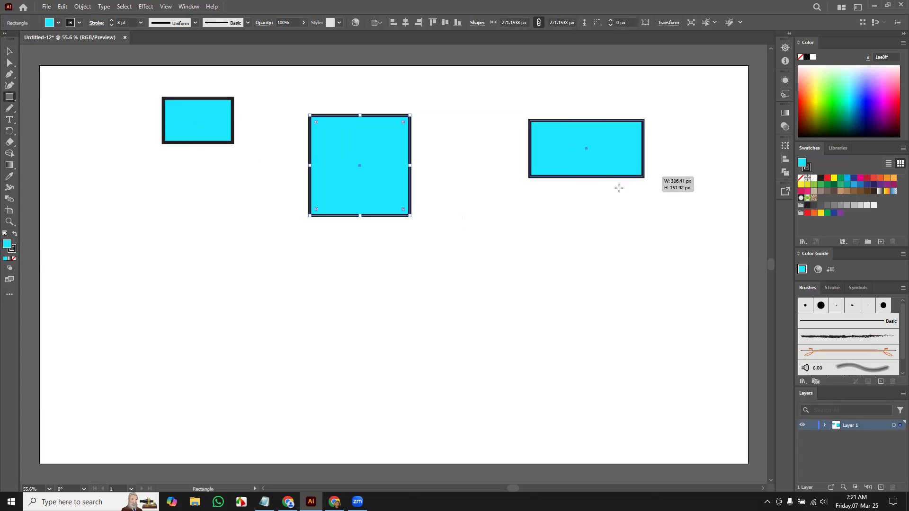
click(494, 198)
click(481, 269)
drag(142, 226, 213, 289)
drag(237, 314, 317, 399)
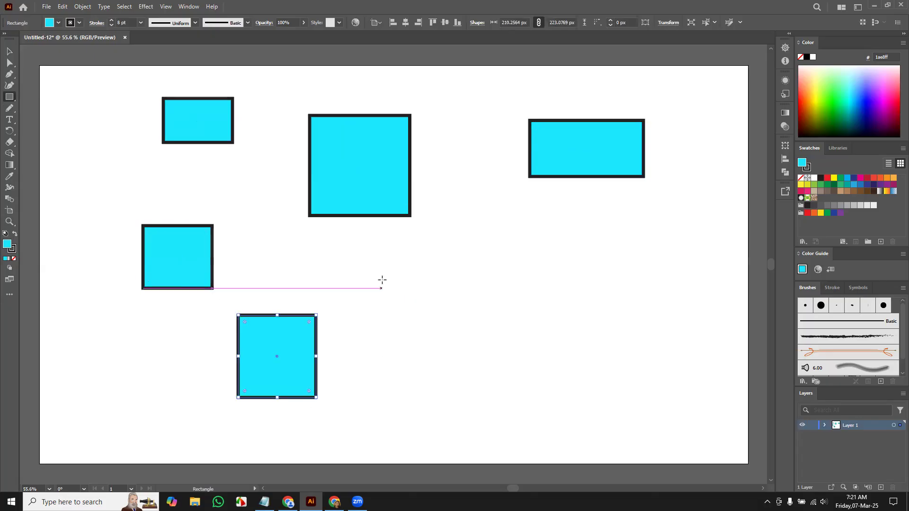
drag(382, 280, 459, 340)
Use the Selection tool to move the three upper rectangles leftward and the last drawn rectangle to the artboard's upper-right area.
click(10, 51)
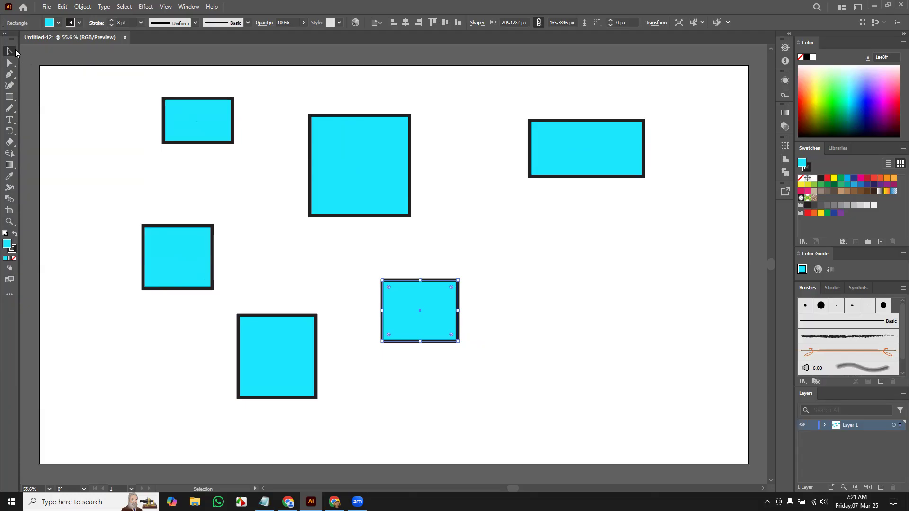
drag(183, 129, 134, 157)
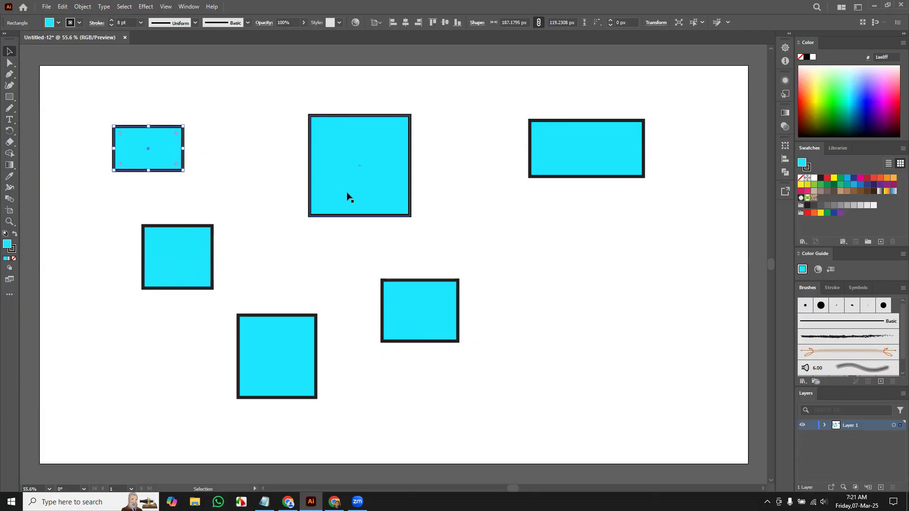
drag(348, 187, 227, 170)
drag(542, 154, 371, 195)
drag(423, 314, 666, 178)
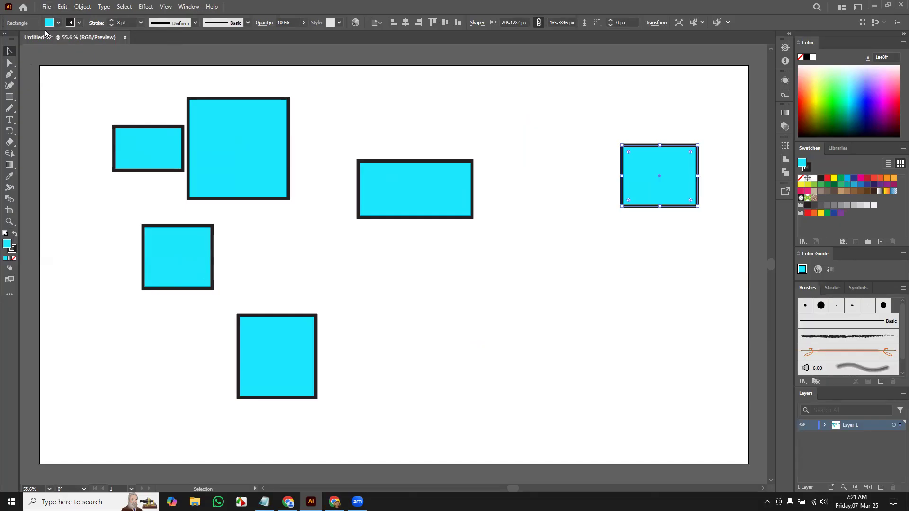
Move the largest square to the artboard's lower-right area and rearrange the other five rectangles around the artboard.
drag(248, 169, 615, 359)
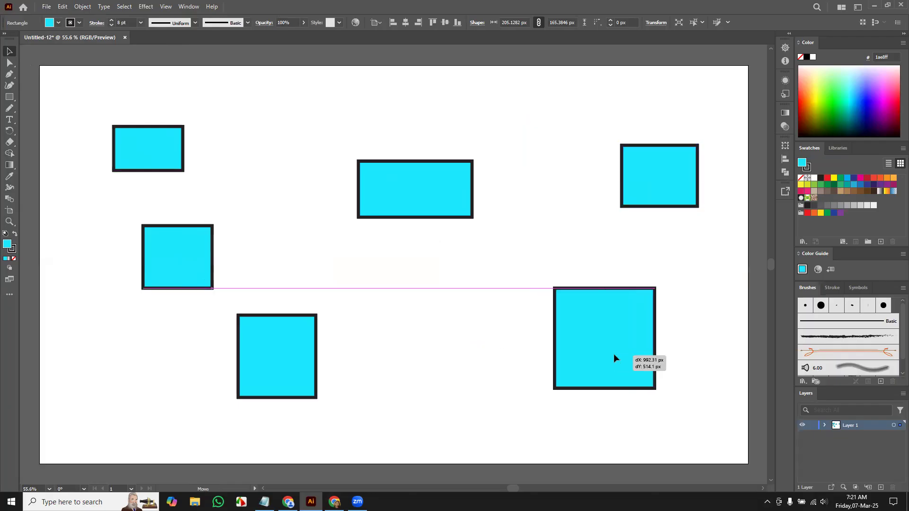
drag(393, 195, 399, 259)
drag(258, 363, 288, 175)
drag(166, 264, 174, 297)
drag(158, 157, 201, 219)
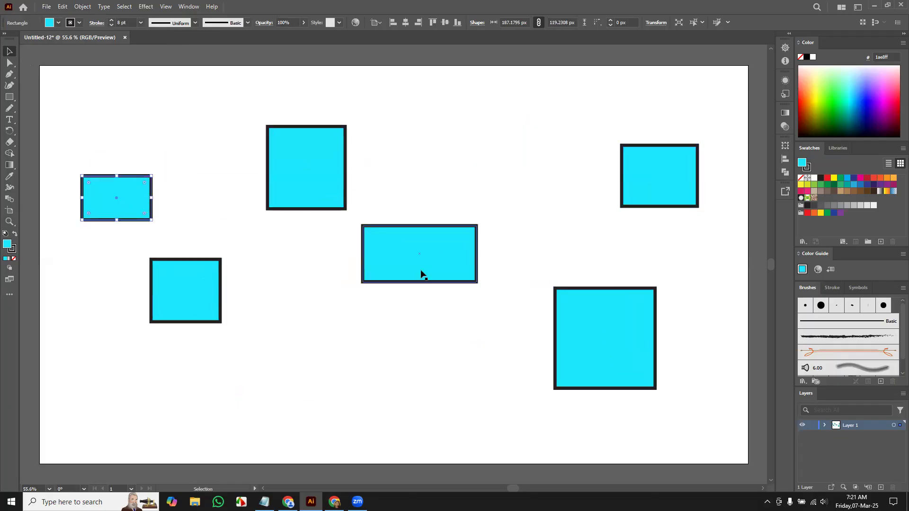
drag(420, 270, 391, 338)
drag(641, 186, 537, 200)
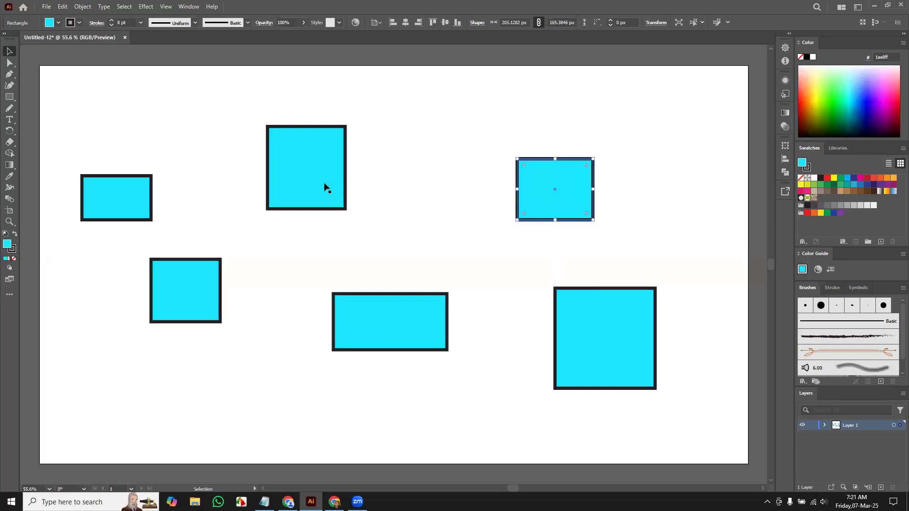
Reposition all six rectangles again, bringing the largest square to the artboard's center and the wide rectangle to its lower-left area.
drag(327, 186, 354, 194)
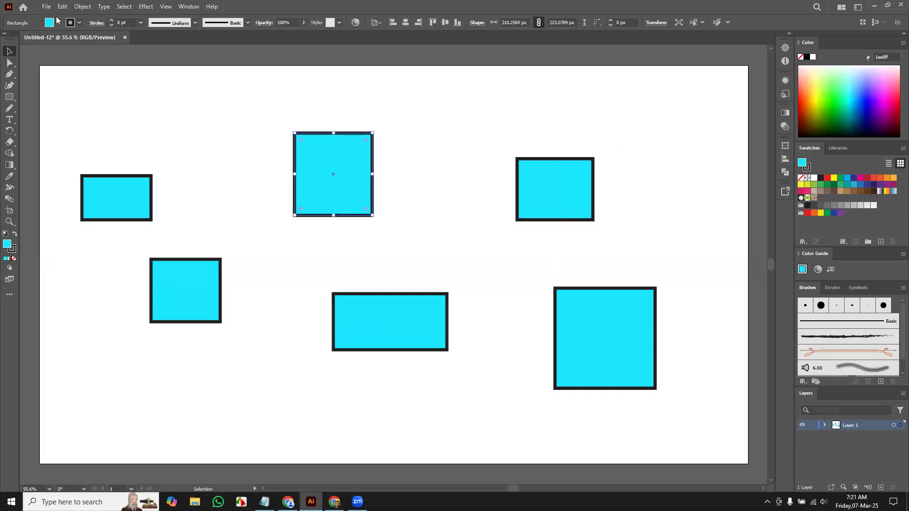
drag(138, 205, 167, 184)
drag(211, 292, 231, 261)
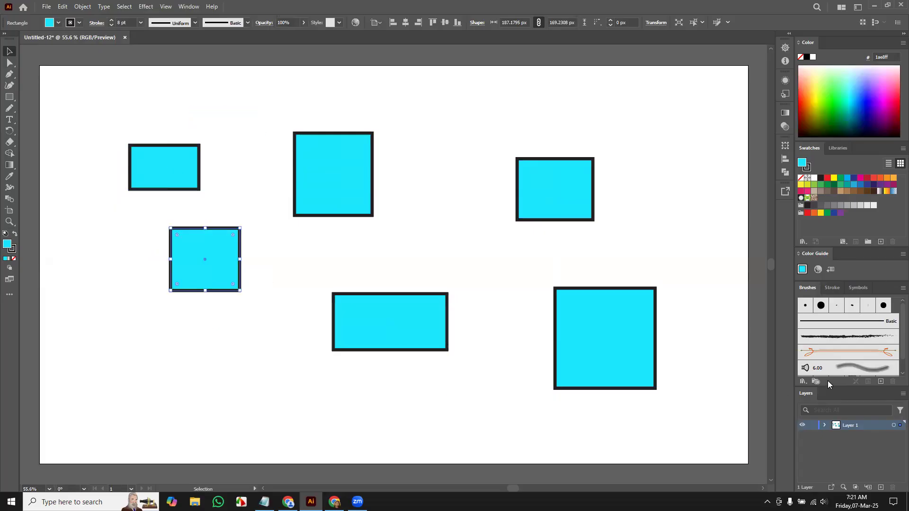
drag(340, 213, 324, 236)
drag(554, 203, 476, 168)
drag(303, 172, 308, 154)
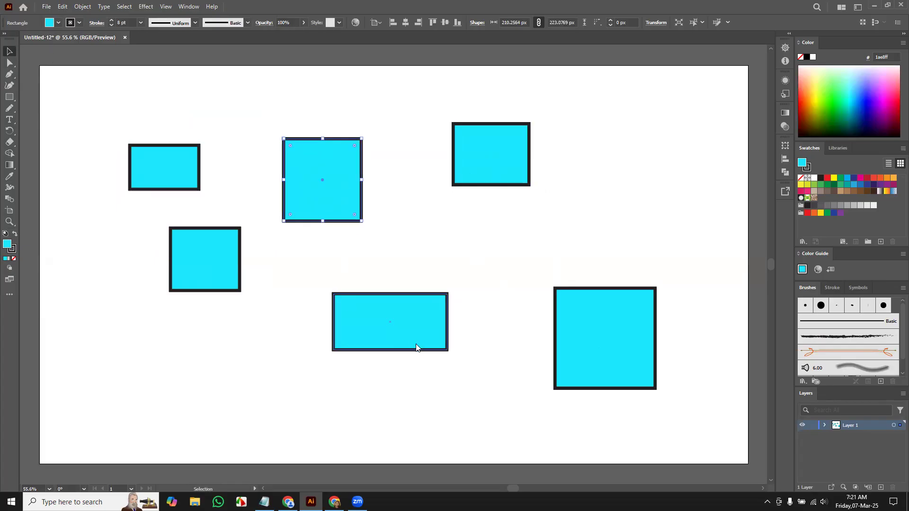
drag(419, 337, 312, 390)
drag(578, 376, 357, 329)
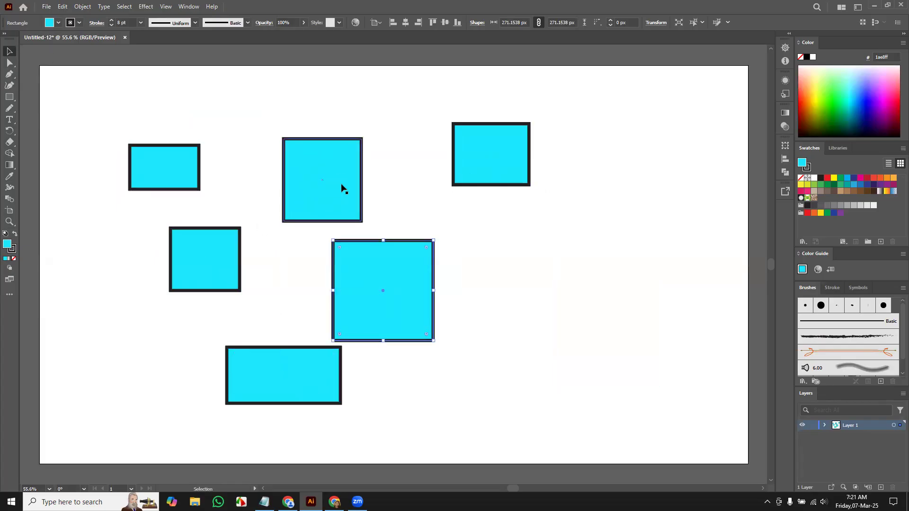
Switch to the Direct Selection tool, move the largest square rightward and shift the upper-middle rectangle slightly down.
click(9, 62)
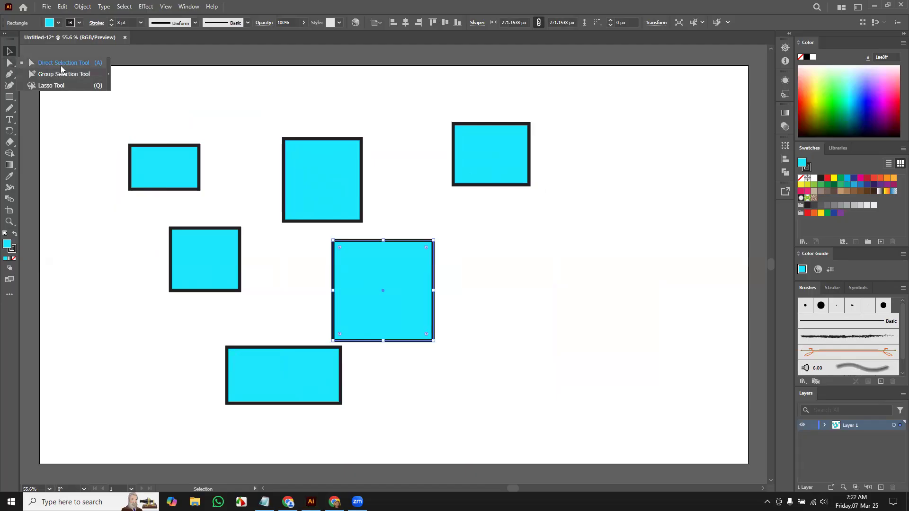
click(13, 65)
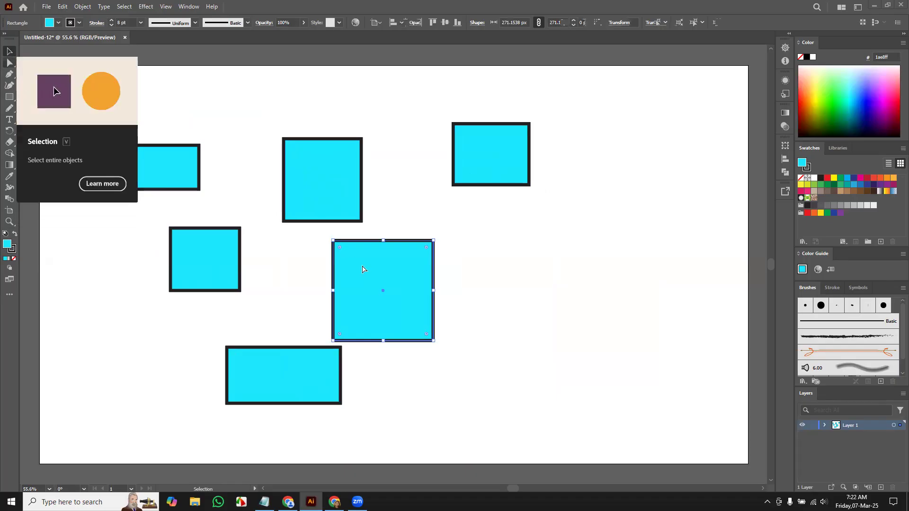
drag(400, 314, 510, 320)
drag(345, 203, 346, 223)
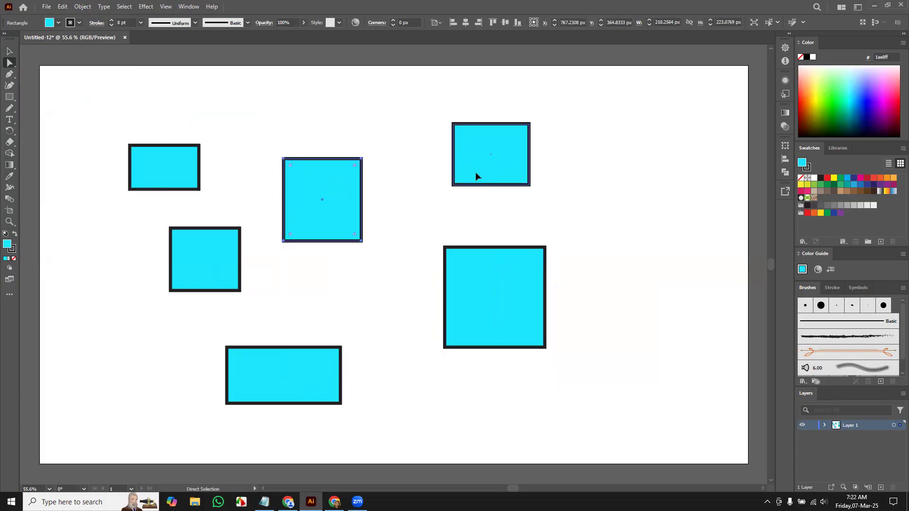
Shift the upper-right rectangle down and left with Direct Selection, then move the largest square rightward with the Selection tool.
drag(475, 172, 441, 187)
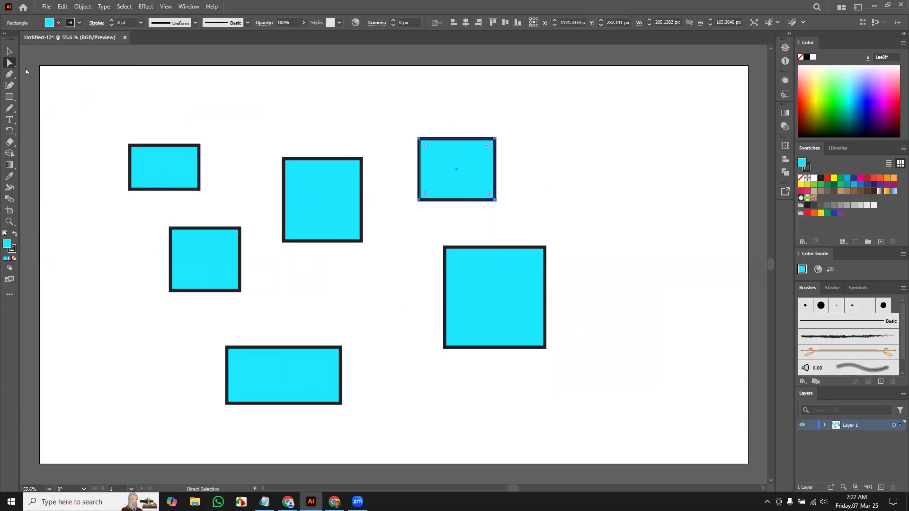
click(14, 52)
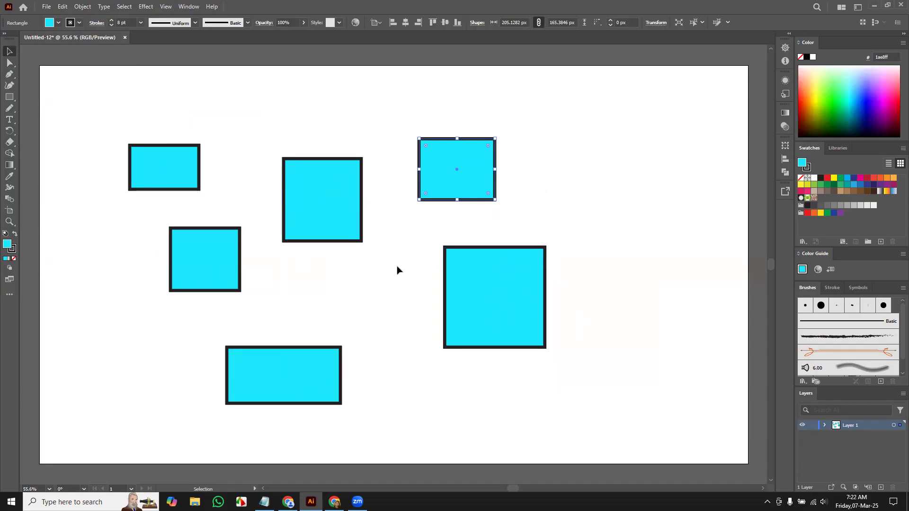
click(489, 320)
drag(483, 307, 535, 309)
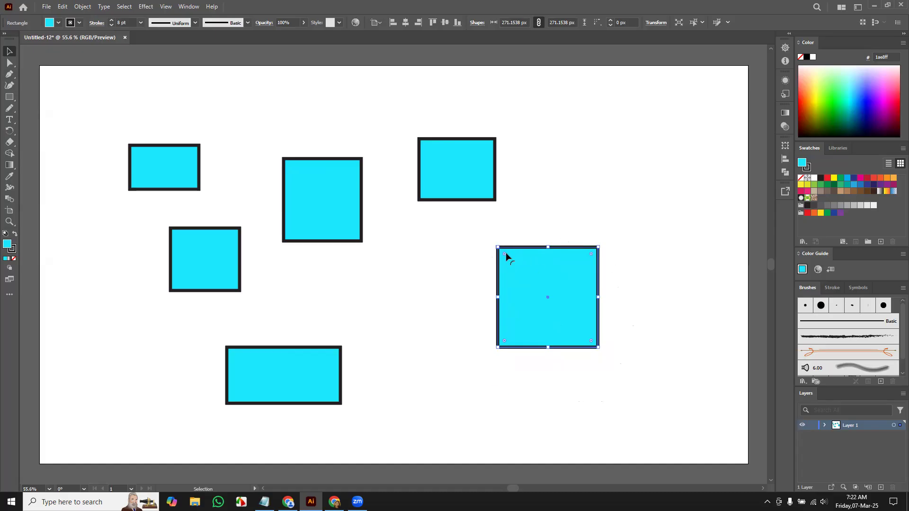
Round all four corners of the largest square to a radius of about 48 px and deselect it.
drag(505, 256, 518, 266)
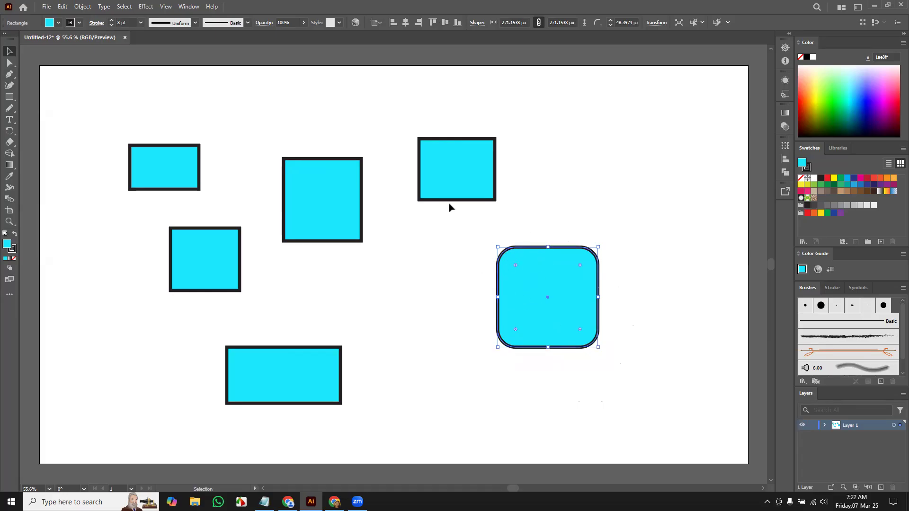
click(400, 209)
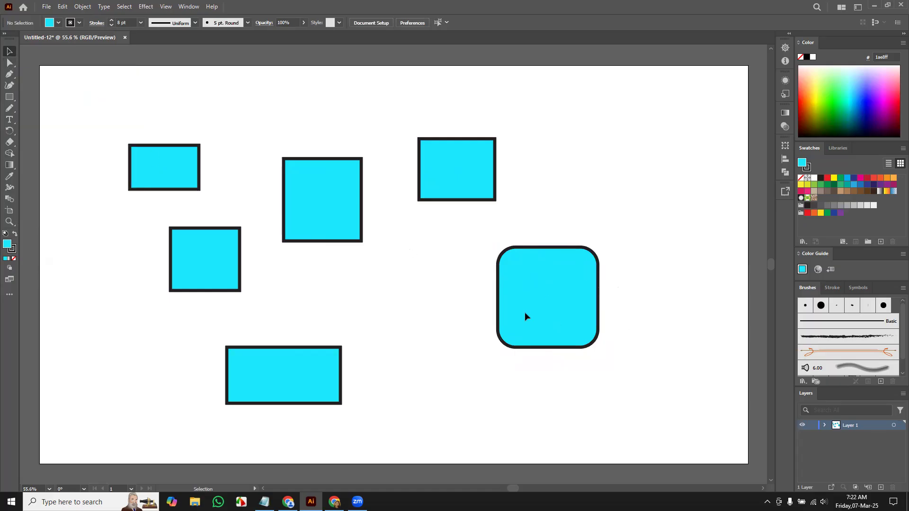
Use Direct Selection to fully round only the left corners of the wide rectangle and move it to the artboard's upper-right area.
click(9, 63)
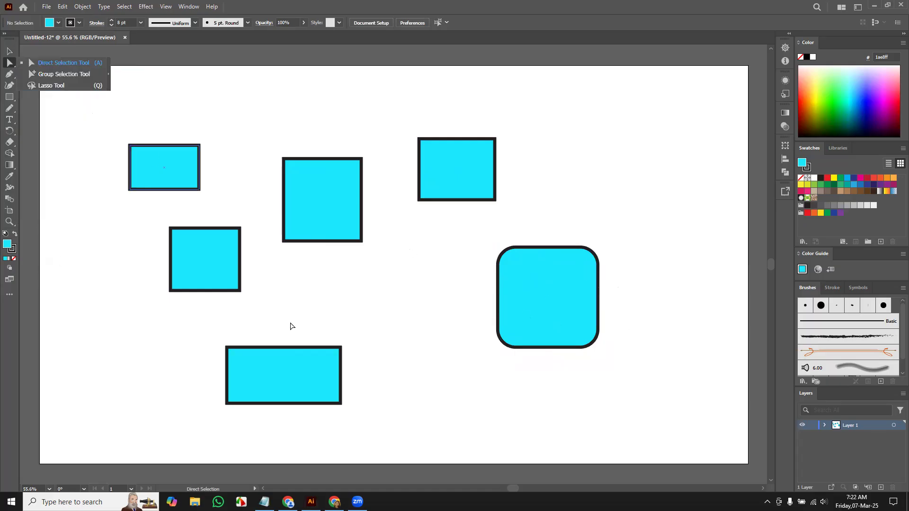
click(202, 330)
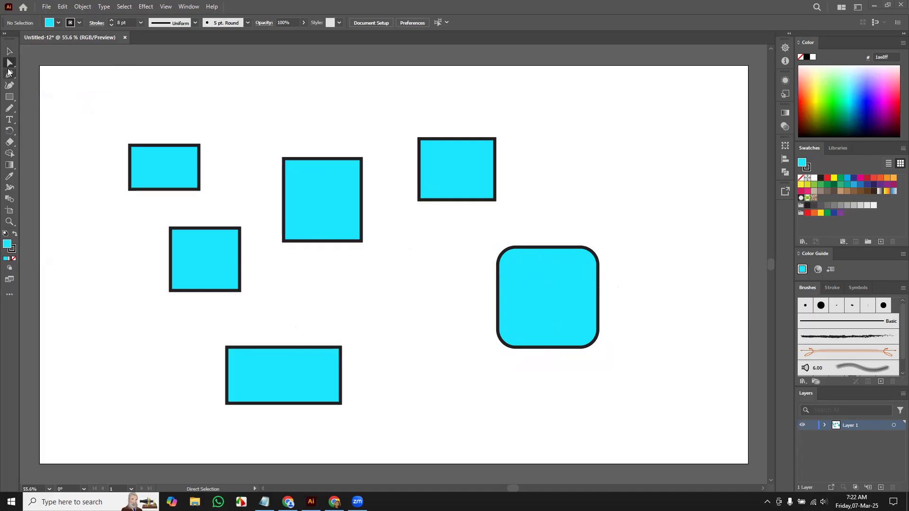
drag(207, 311, 249, 433)
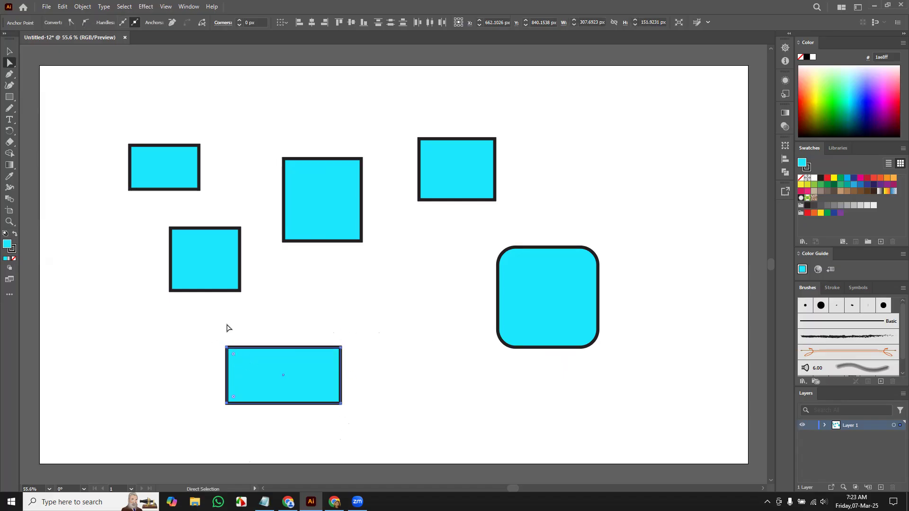
drag(233, 356, 643, 208)
click(617, 425)
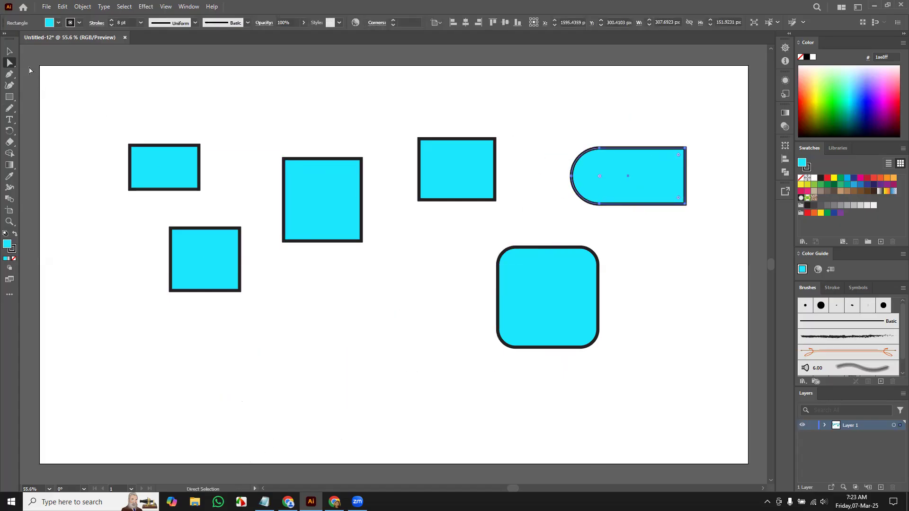
Select only the two lower corner points of the upper-left rectangle with Direct Selection, then switch to the Selection tool.
click(10, 63)
drag(106, 156, 260, 217)
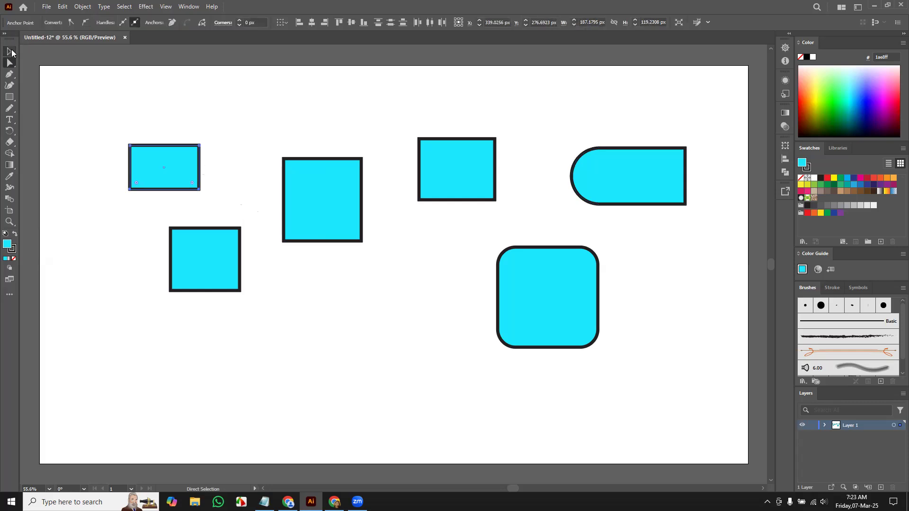
click(10, 51)
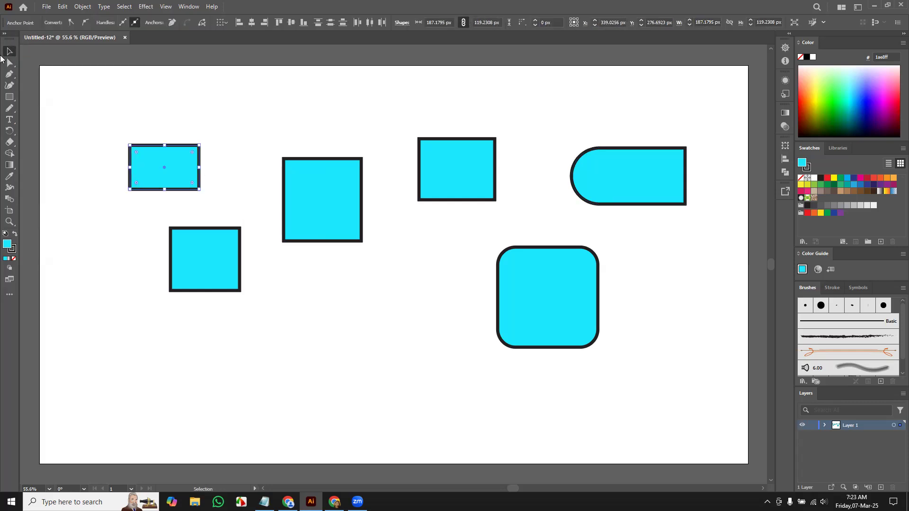
Draw a closed irregular curved shape about 461 by 267 px with the Pen tool in the artboard's lower-middle area, using five anchor points.
click(10, 74)
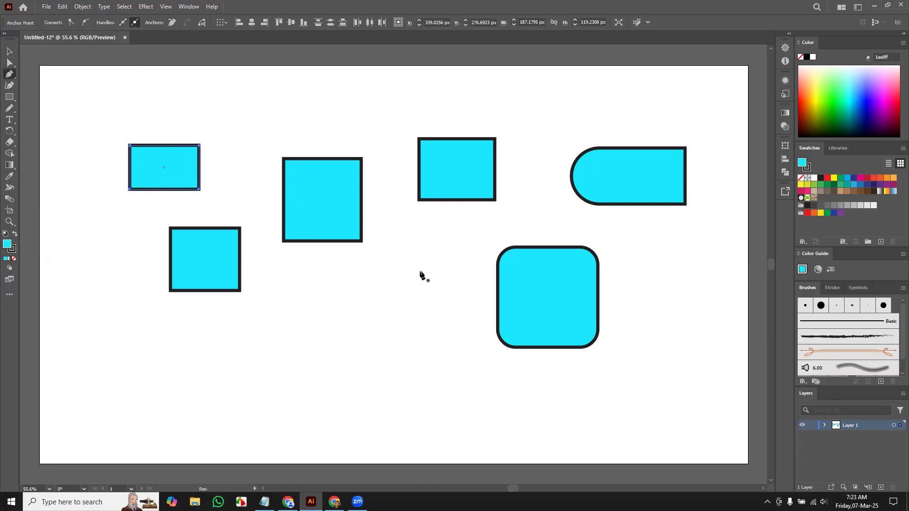
drag(341, 280, 435, 259)
drag(452, 300, 473, 330)
drag(462, 354, 462, 376)
drag(382, 363, 352, 362)
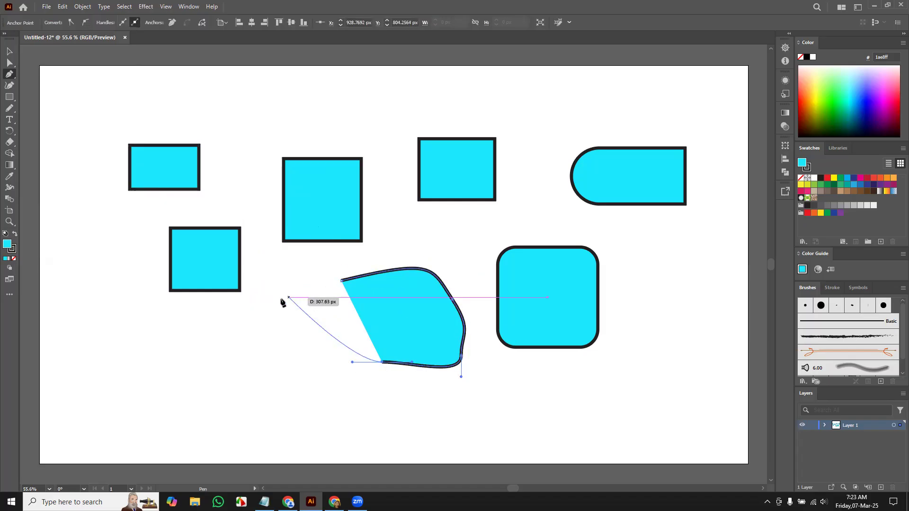
drag(294, 336, 304, 315)
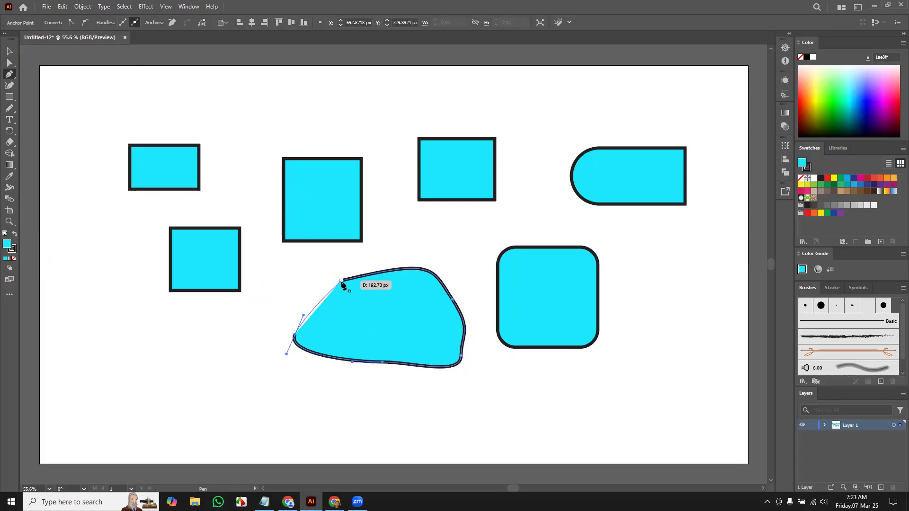
click(341, 282)
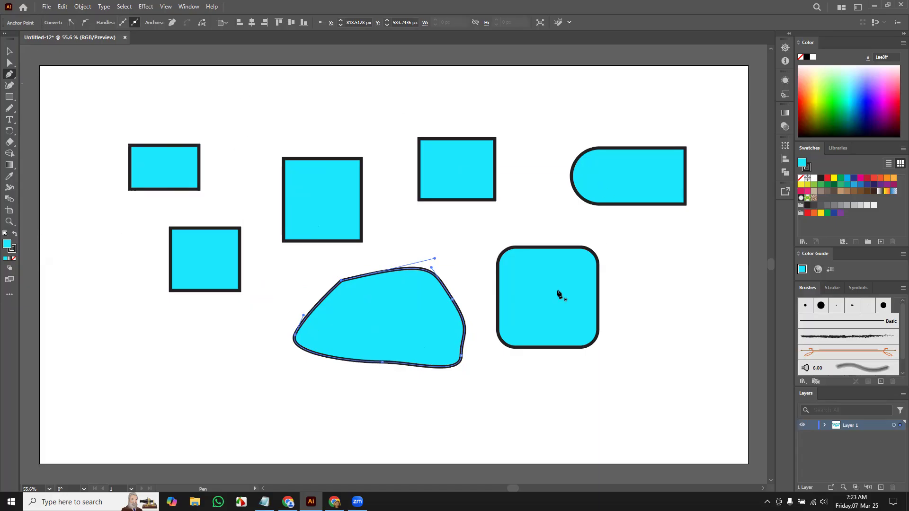
Set the curved shape's stroke to none, then give it no fill and a black stroke.
click(12, 249)
click(13, 258)
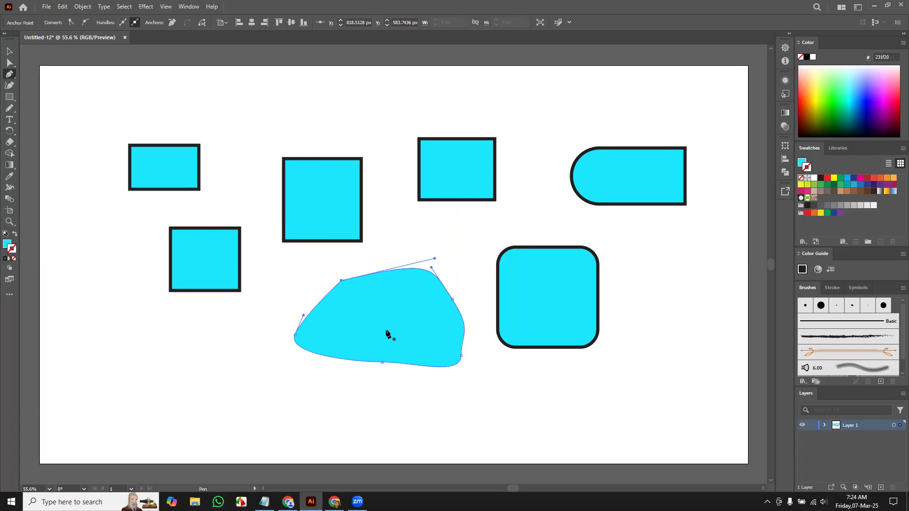
click(9, 249)
click(14, 259)
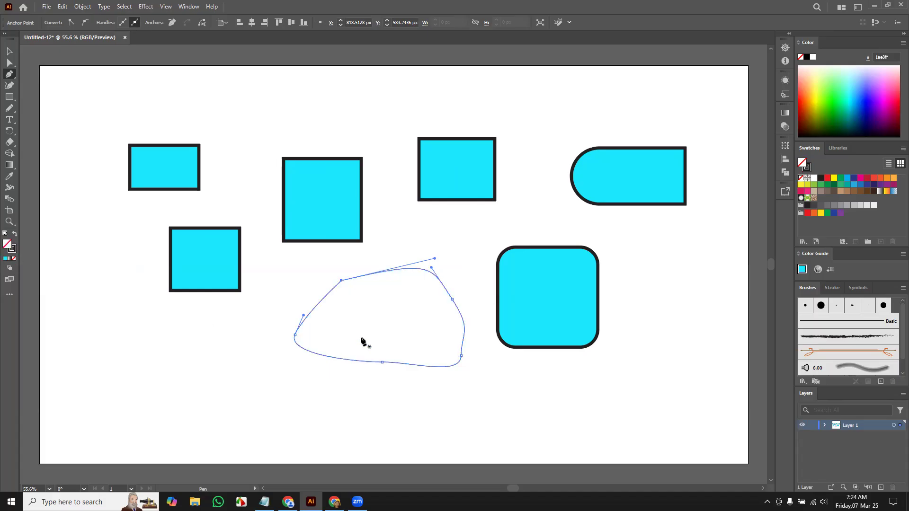
Move the outlined curved shape slightly up and right with the Selection tool and deselect it.
click(10, 51)
drag(402, 336, 335, 356)
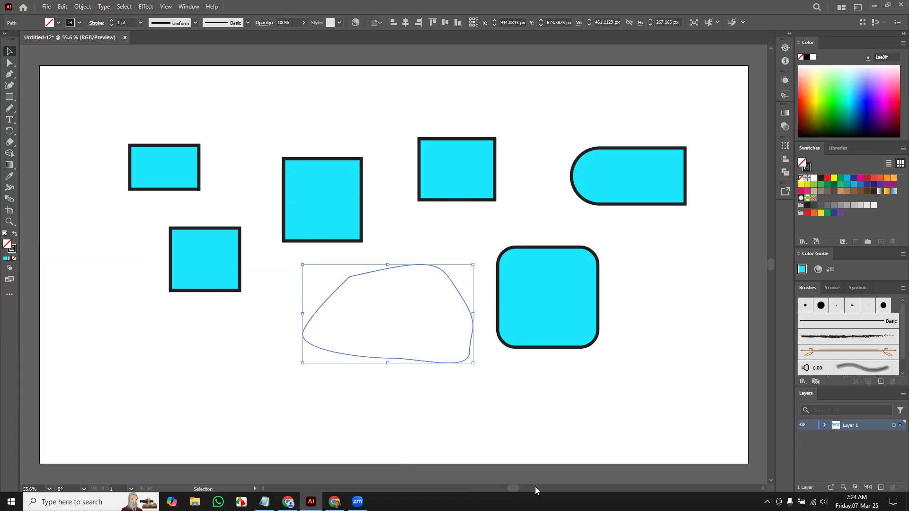
click(11, 77)
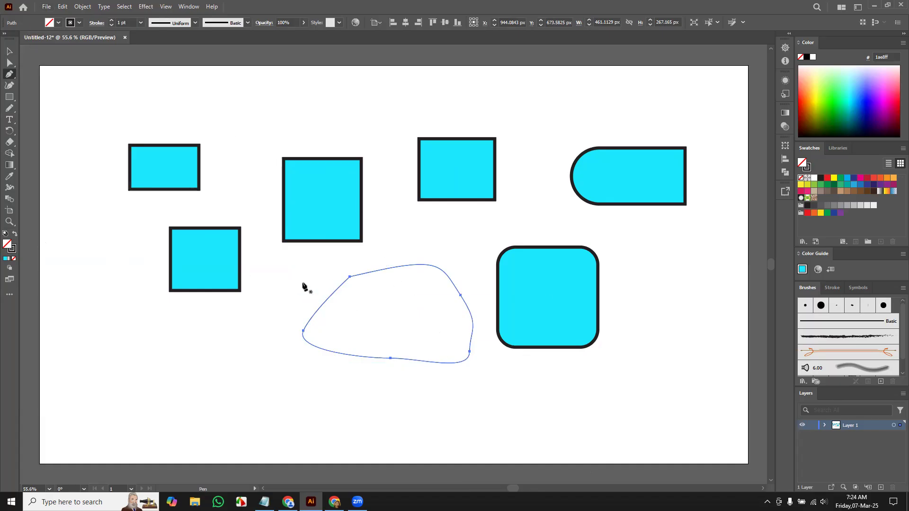
click(9, 51)
click(406, 299)
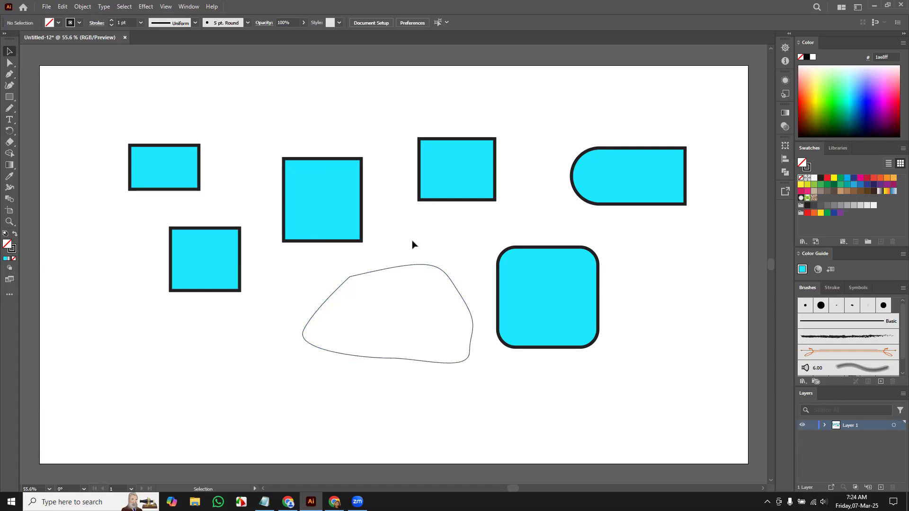
Delete the outlined curved shape, then select and delete all remaining shapes to empty the artboard.
drag(412, 244, 401, 401)
key(Delete)
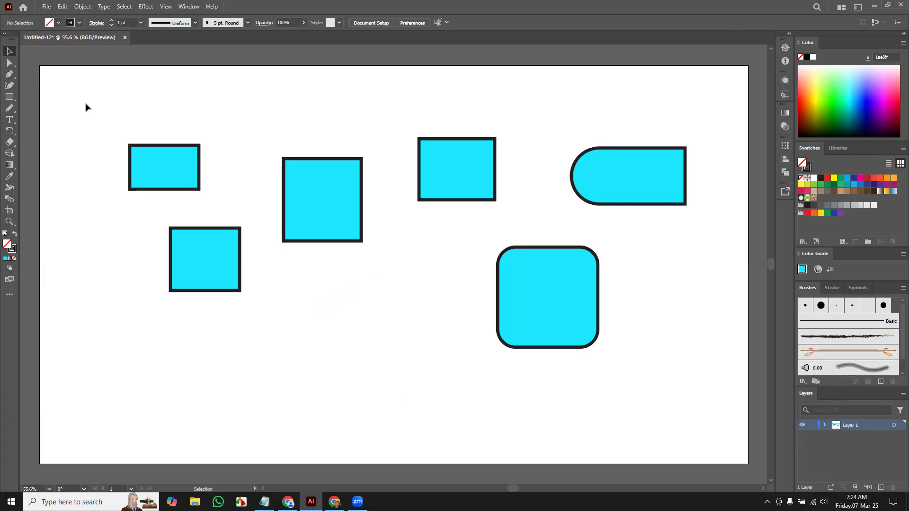
scroll(635, 424, right, 3)
key(ctrl+a)
key(Delete)
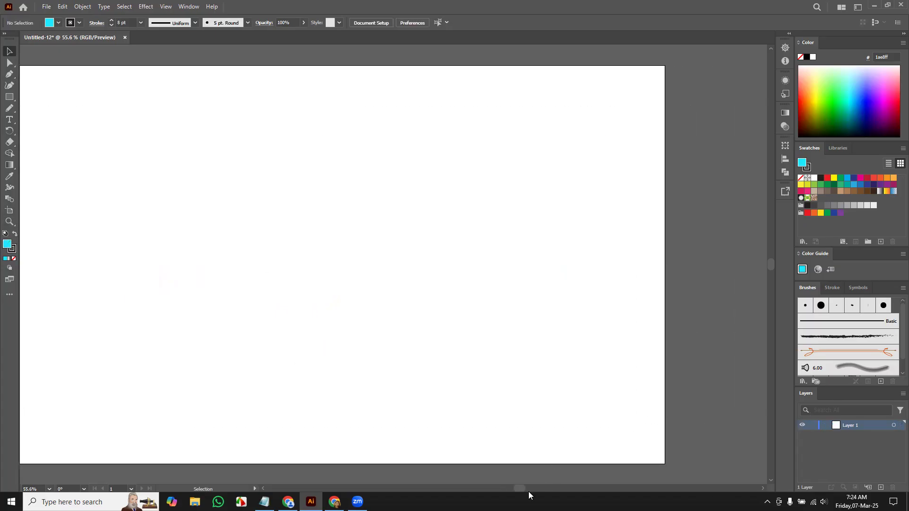
drag(519, 490, 515, 490)
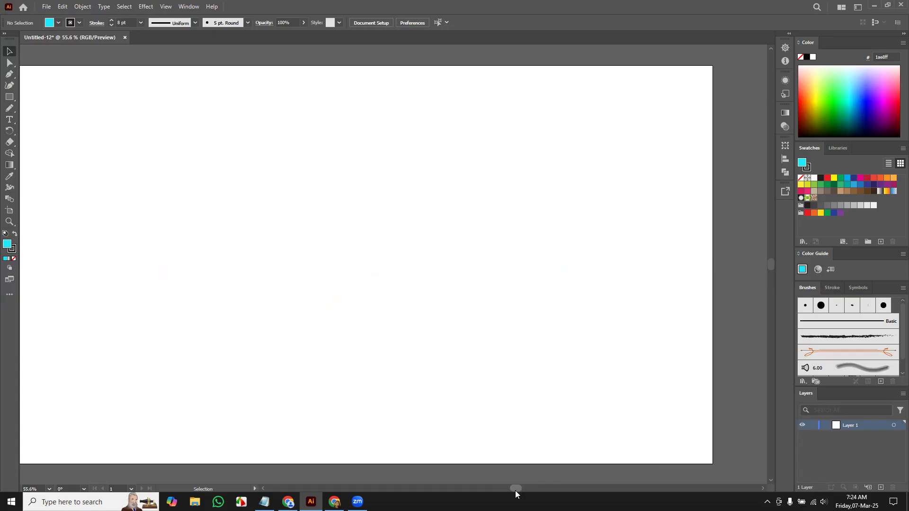
click(9, 74)
click(216, 166)
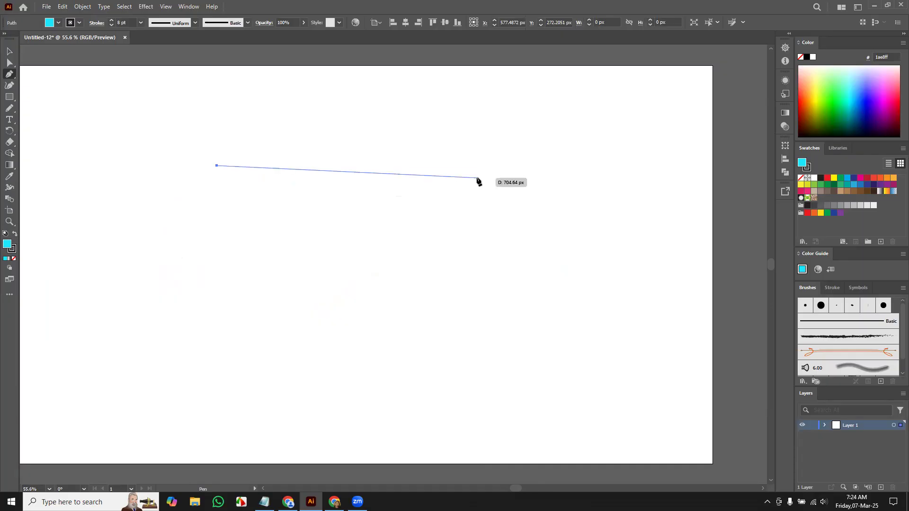
key(Escape)
key(Delete)
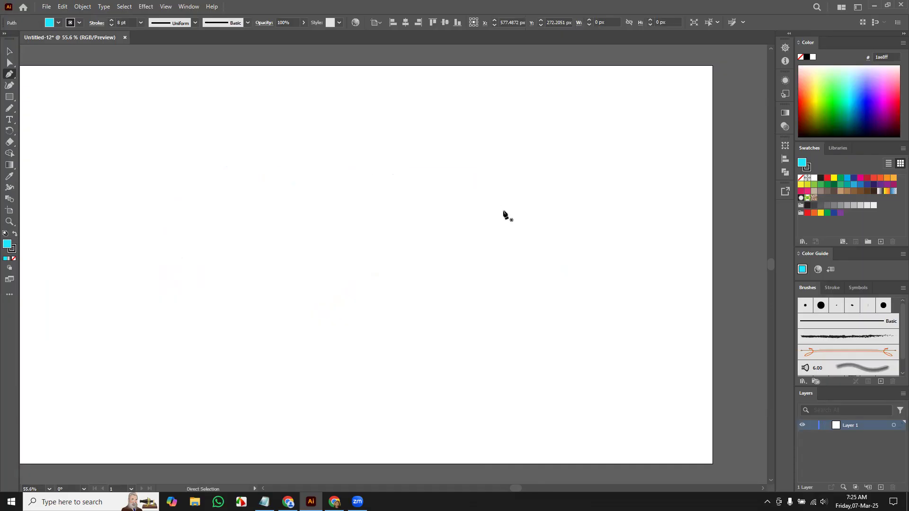
Draw a closed Pen shape about 630 by 547 px with two curved sides and a straight diagonal edge, removing the outgoing anchor handles.
click(130, 126)
drag(321, 142, 406, 227)
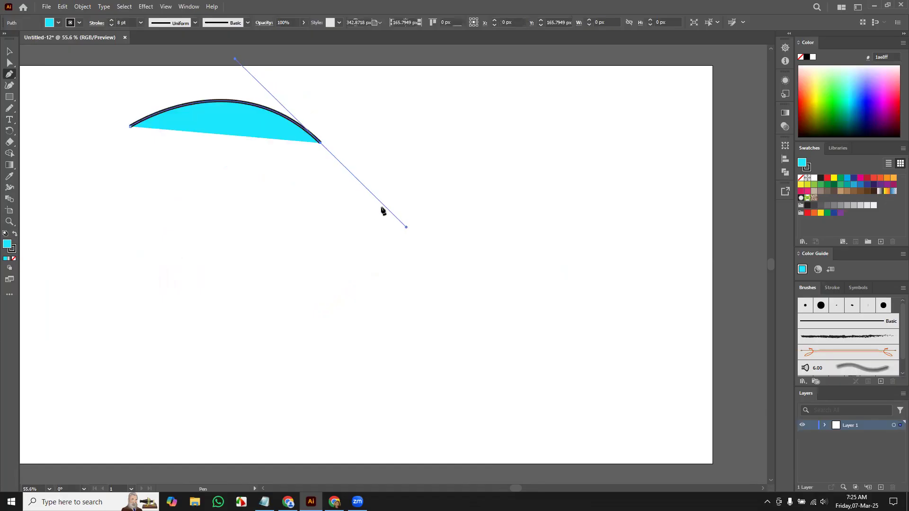
click(317, 144)
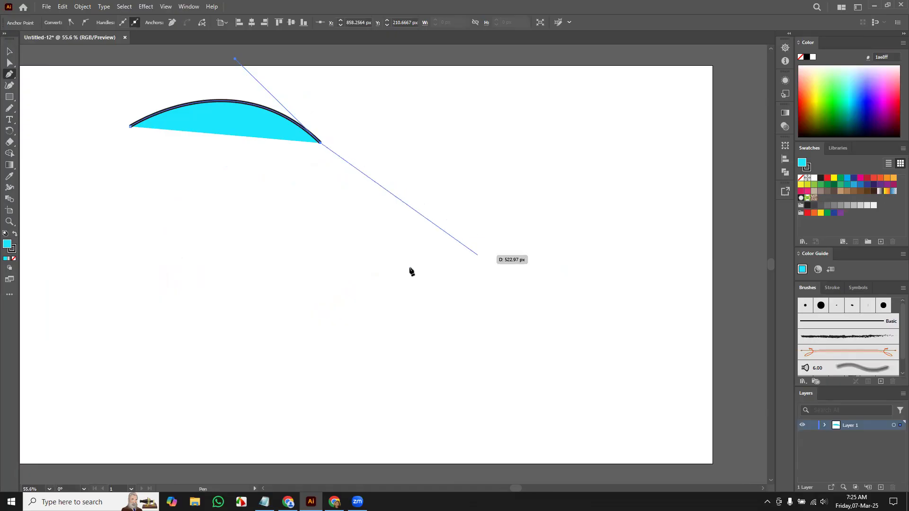
drag(339, 303, 278, 341)
click(340, 304)
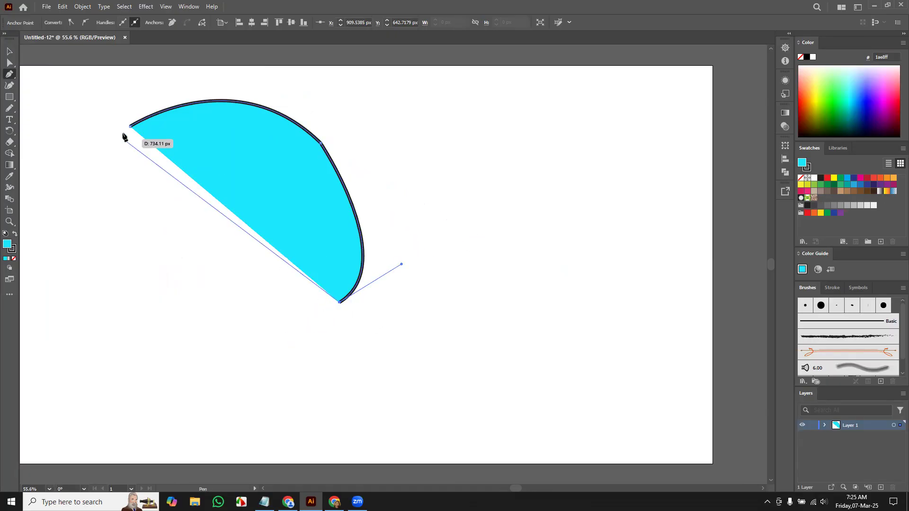
click(131, 126)
Try moving the closed curved shape down and right toward the artboard's center, then undo the move.
click(10, 51)
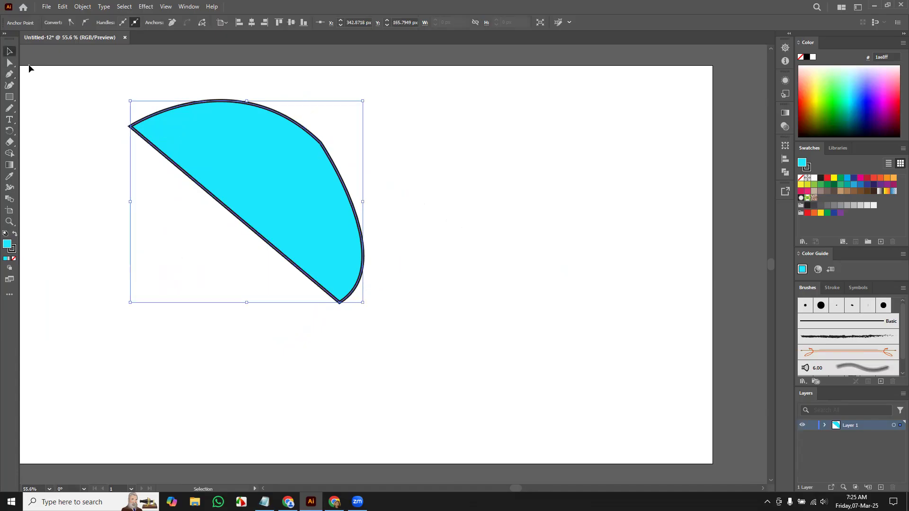
drag(220, 133, 404, 184)
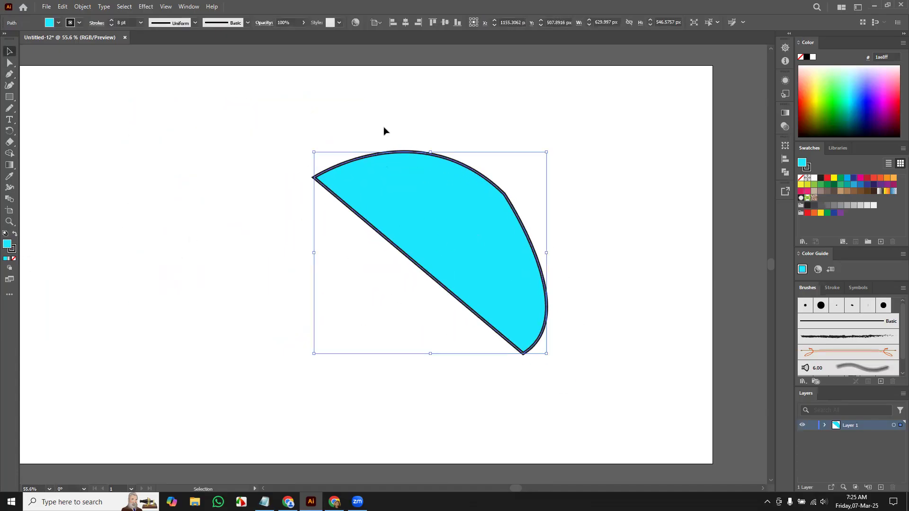
key(a)
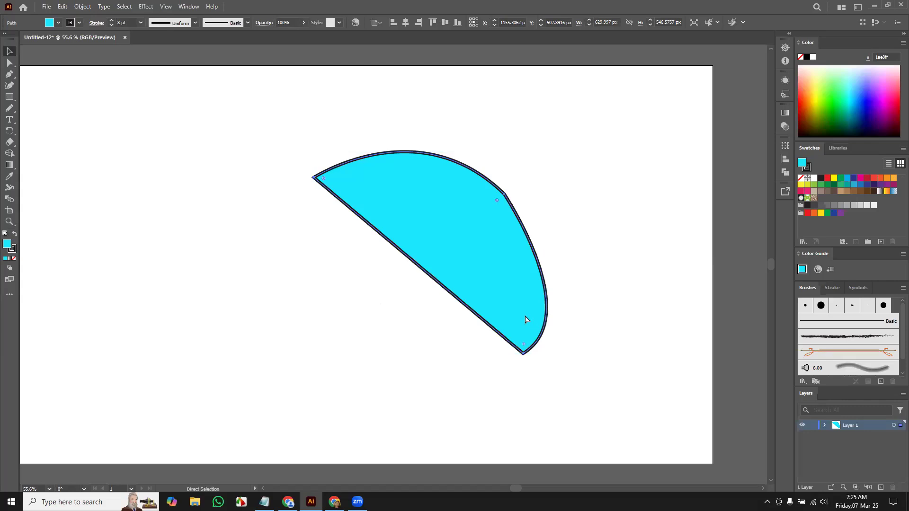
key(ctrl+z)
Select the closed curved shape with the Selection tool and delete it.
key(v)
drag(122, 98, 438, 335)
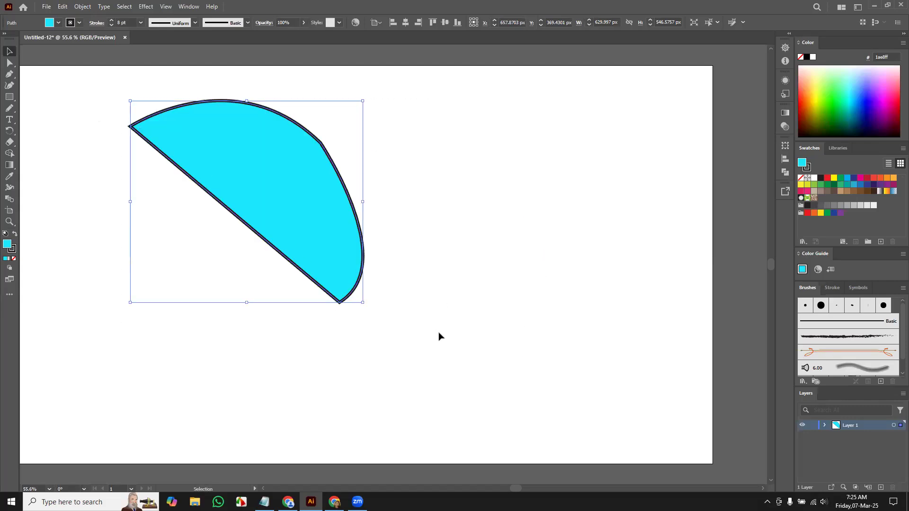
key(Delete)
Set the stroke to none and draw a closed cyan Pen shape about 482 by 269 px with two curved sides and a straight edge.
click(13, 250)
click(14, 259)
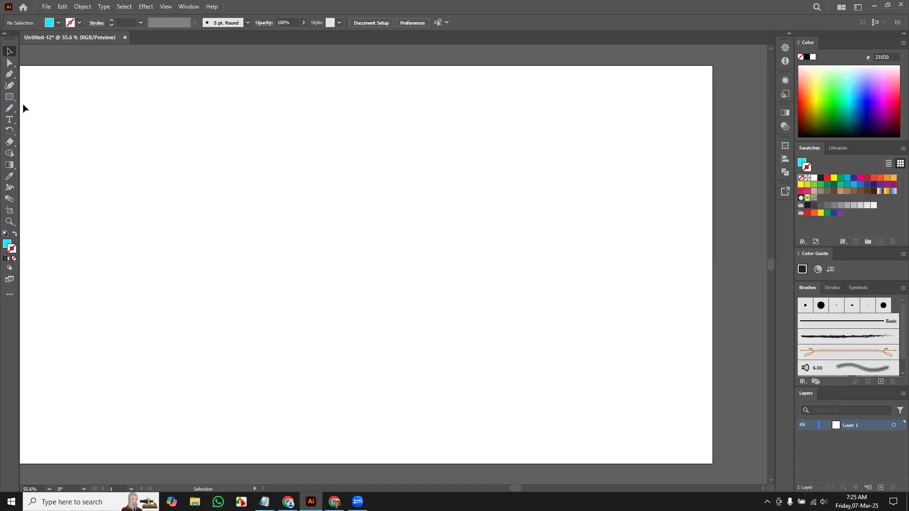
click(9, 74)
click(263, 186)
drag(419, 190, 471, 245)
drag(419, 190, 372, 304)
click(422, 264)
click(264, 186)
Move the strokeless cyan shape slightly down and left with the Selection tool, then delete it.
click(9, 51)
click(362, 184)
drag(361, 184, 354, 214)
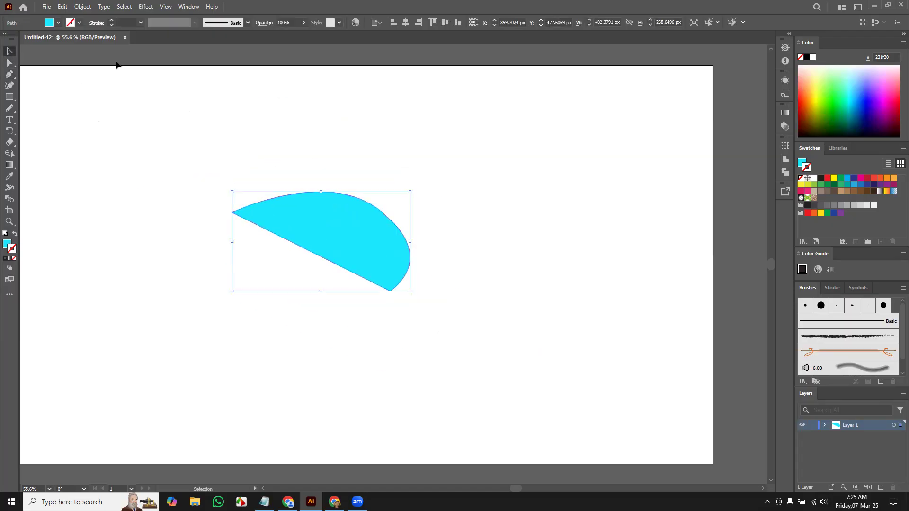
key(Delete)
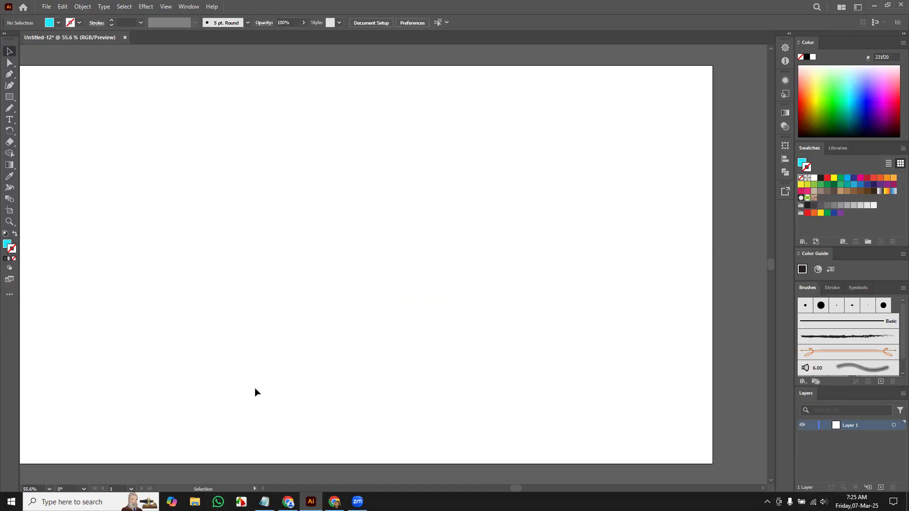
Set the fill to none with a cyan stroke and draw a closed, curved Pen shape about 378 by 235 px.
click(7, 245)
click(13, 260)
click(5, 260)
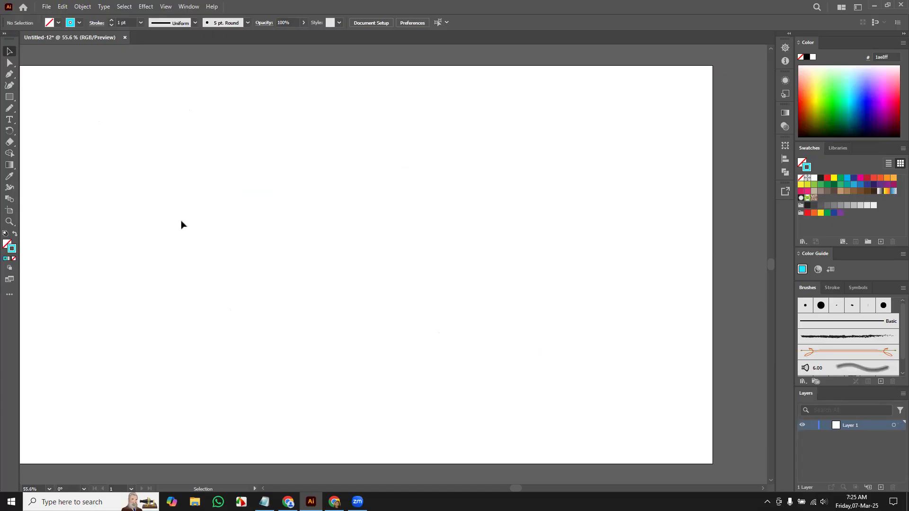
key(p)
click(308, 192)
drag(428, 202, 456, 294)
click(428, 202)
click(444, 259)
drag(363, 259, 259, 246)
click(363, 259)
drag(307, 189, 305, 143)
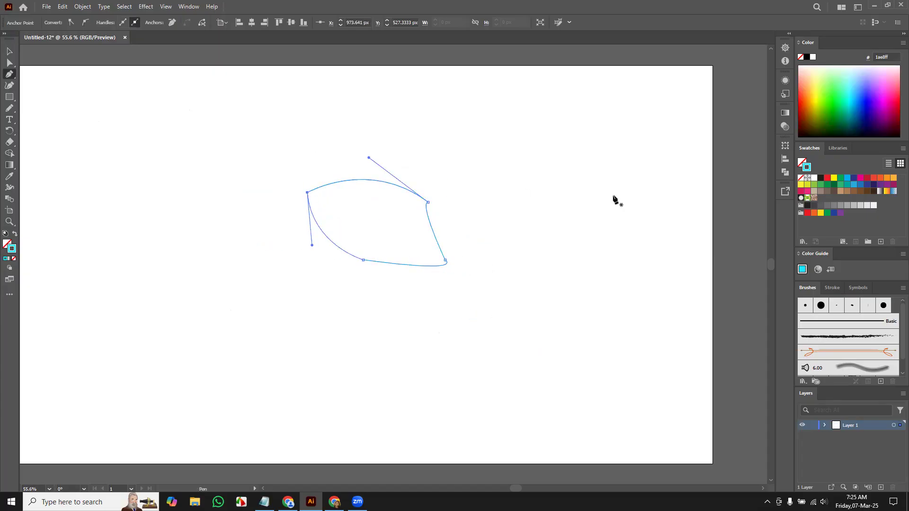
Move the closed curved shape slightly down and left with the Selection tool, and check the lesson outline in Notepad.
click(10, 51)
drag(386, 228, 333, 259)
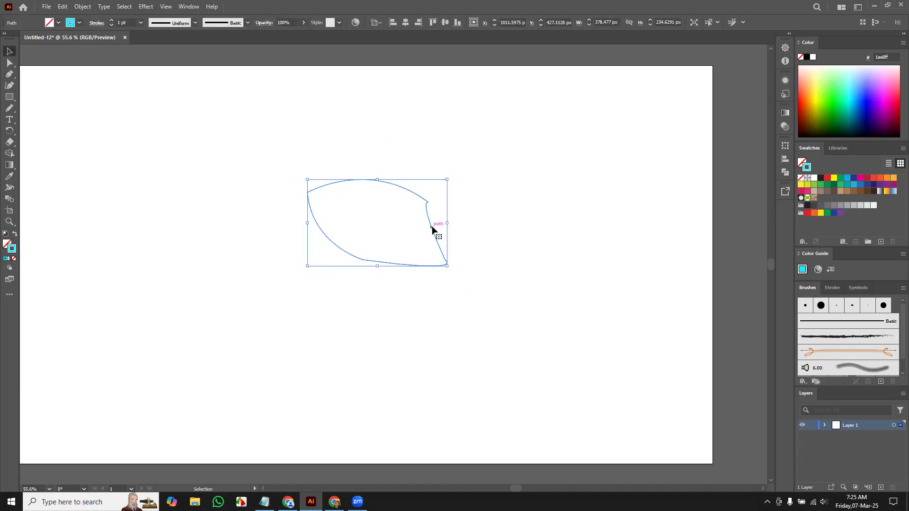
mouse_move(434, 211)
mouse_down()
mouse_move(539, 197)
mouse_move(387, 231)
mouse_move(431, 216)
mouse_move(349, 170)
mouse_move(427, 215)
mouse_up()
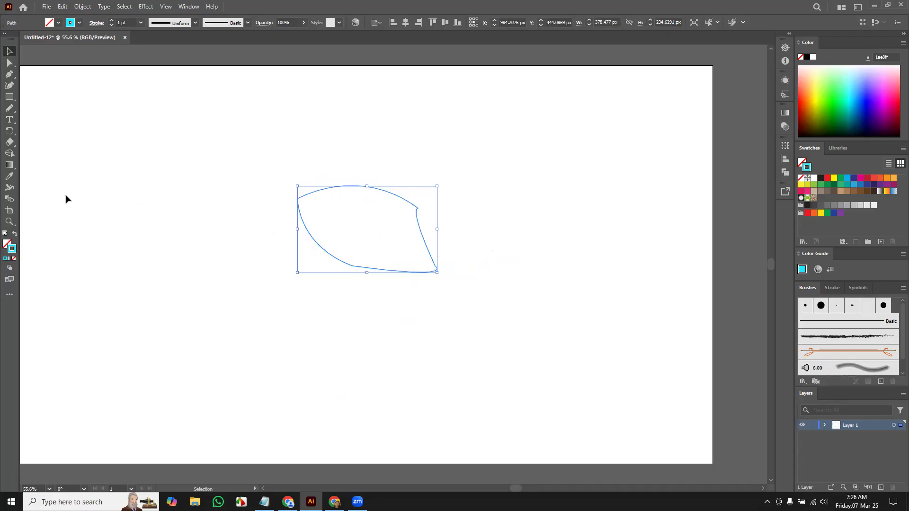
click(265, 502)
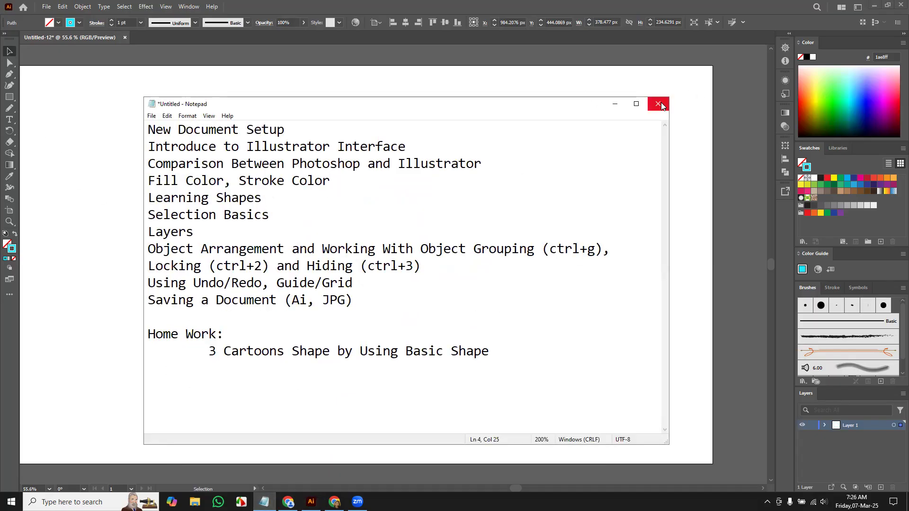
Try drawing a rectangle around the curved shape with the Rectangle tool, and undo it.
click(9, 99)
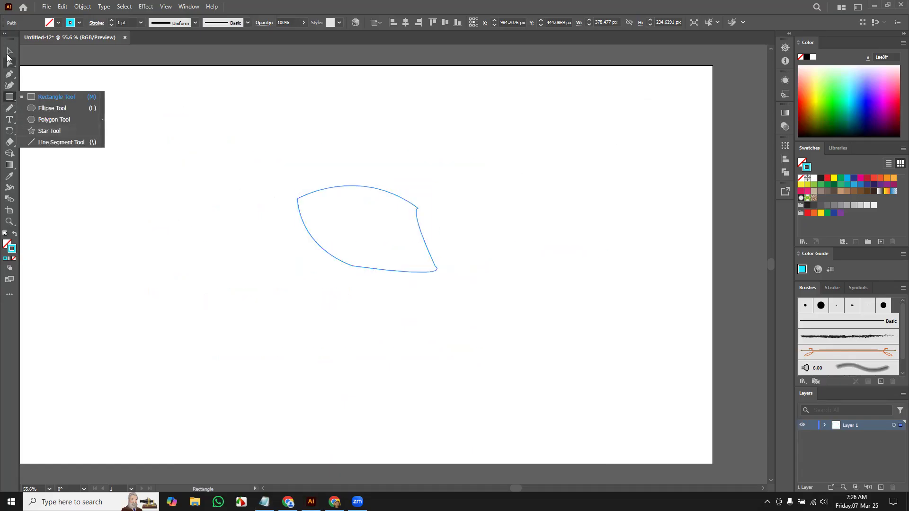
click(56, 97)
drag(260, 157, 478, 327)
key(ctrl+z)
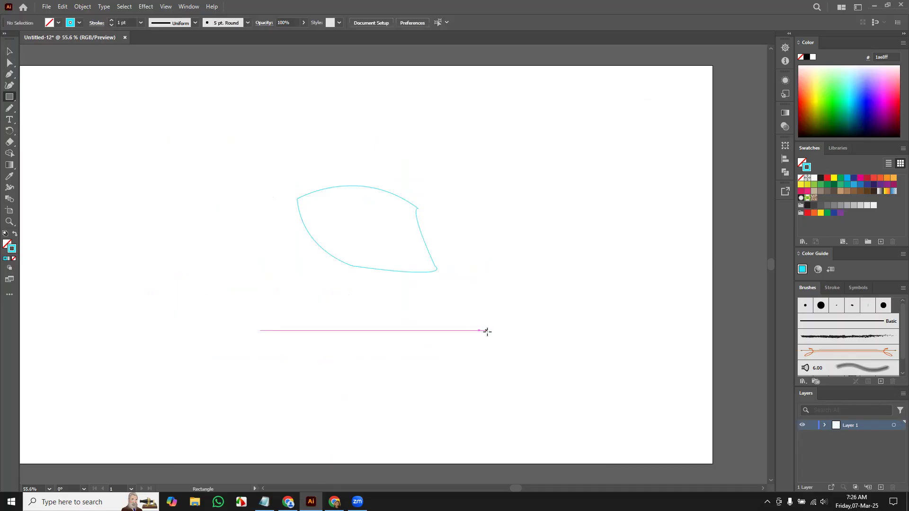
Select the outlined curved shape with the Selection tool and delete it.
click(10, 51)
drag(241, 174, 453, 342)
key(Delete)
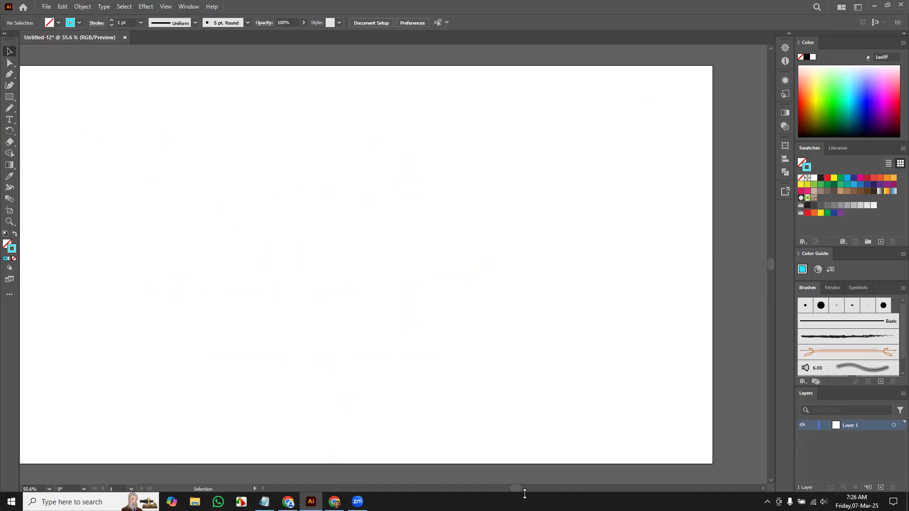
Examine the shape tools grouped with the Rectangle tool: Ellipse, Polygon, Star and Line Segment.
drag(517, 490, 514, 490)
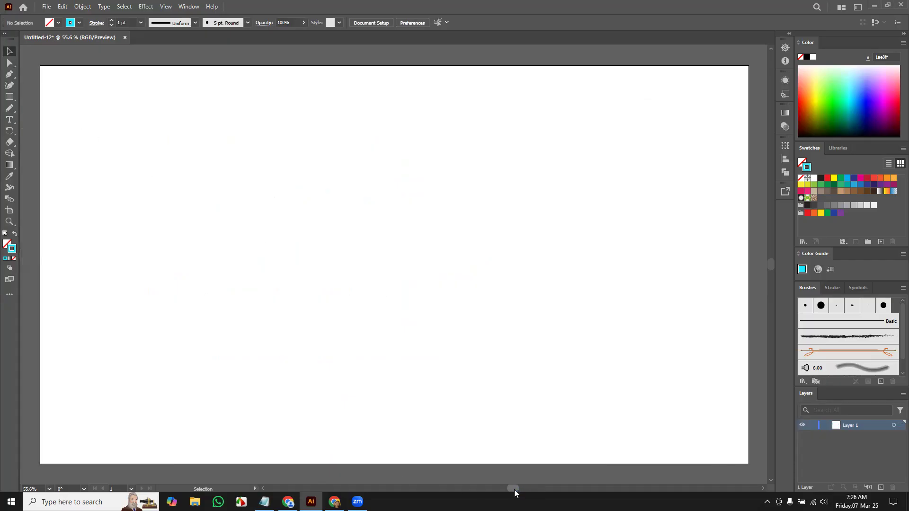
right_click(9, 97)
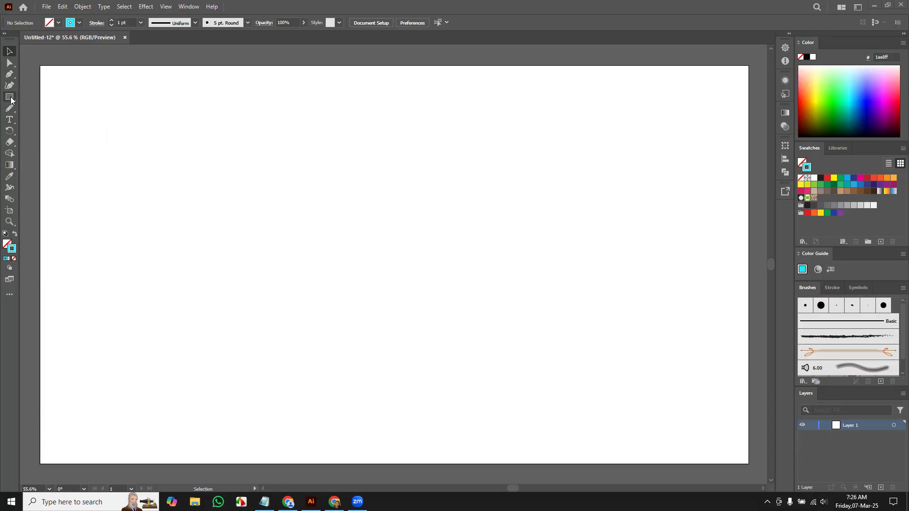
right_click(11, 99)
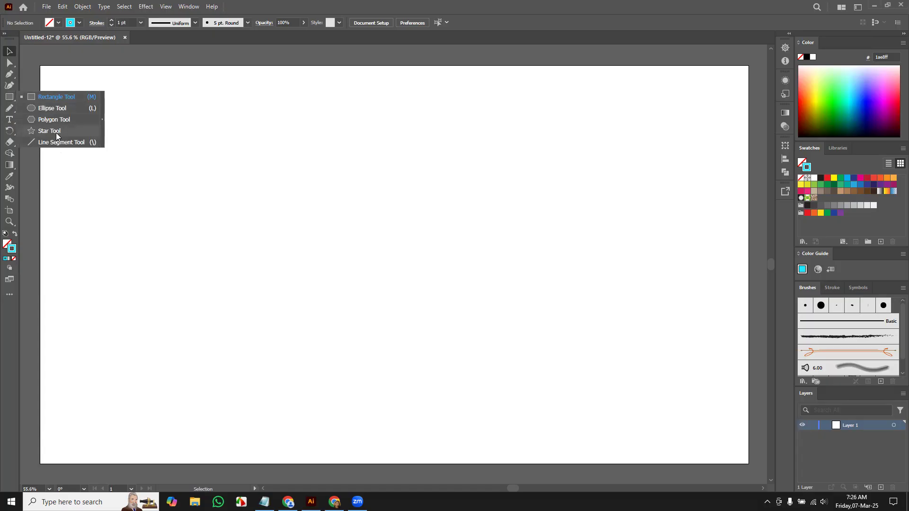
click(14, 98)
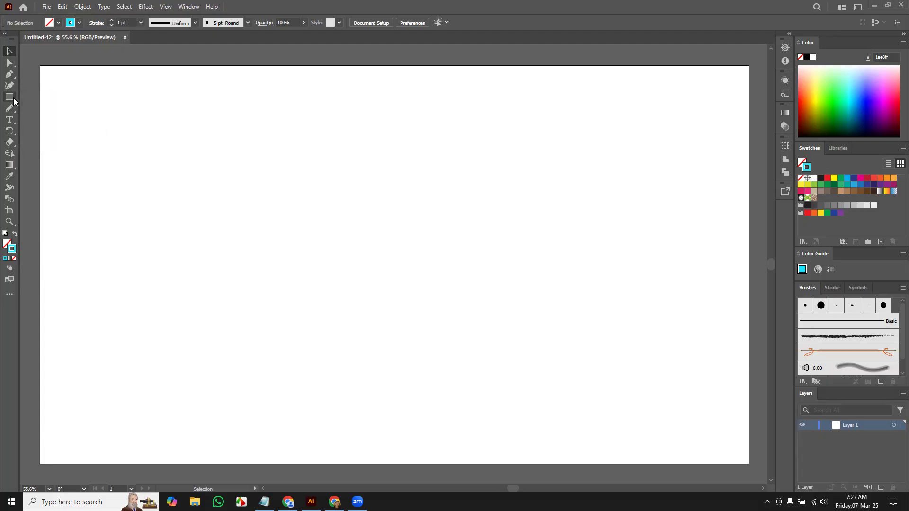
click(13, 97)
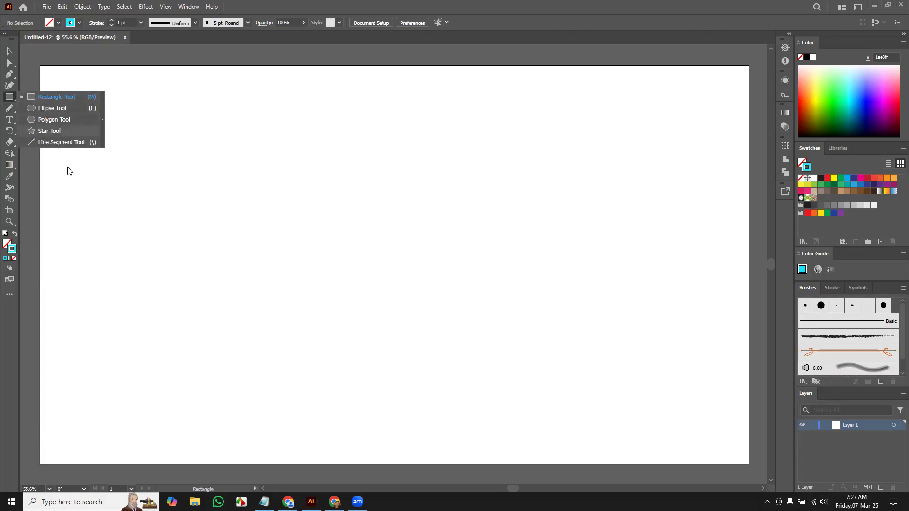
click(13, 100)
click(14, 98)
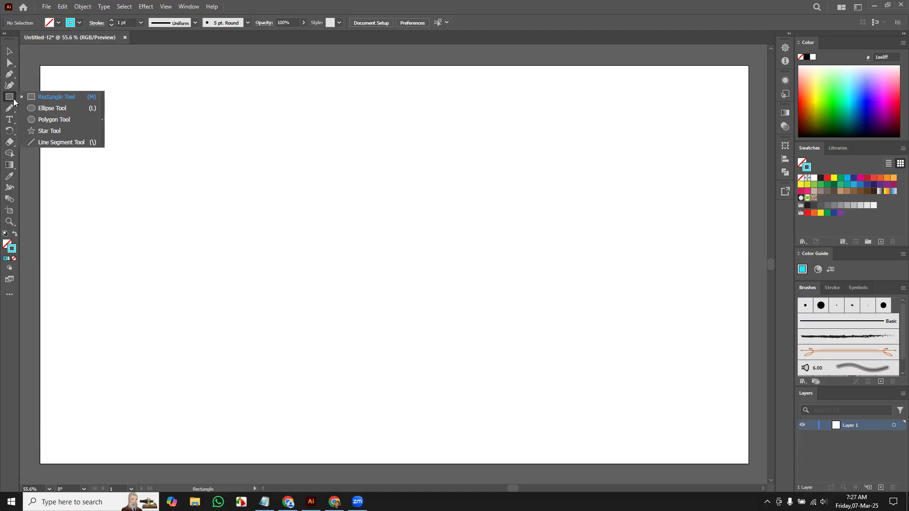
click(13, 99)
click(11, 98)
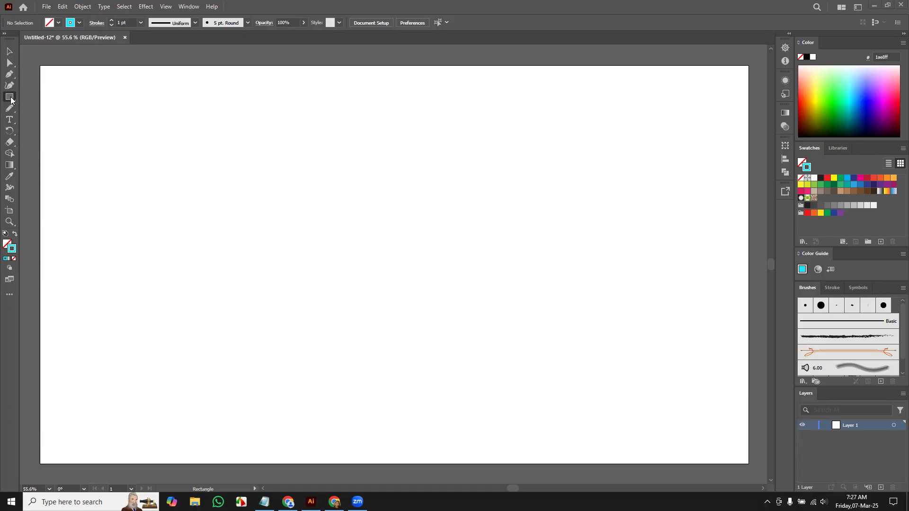
Draw an ellipse about 513 by 462 px and swap its fill and stroke for a cyan fill without a stroke.
click(13, 100)
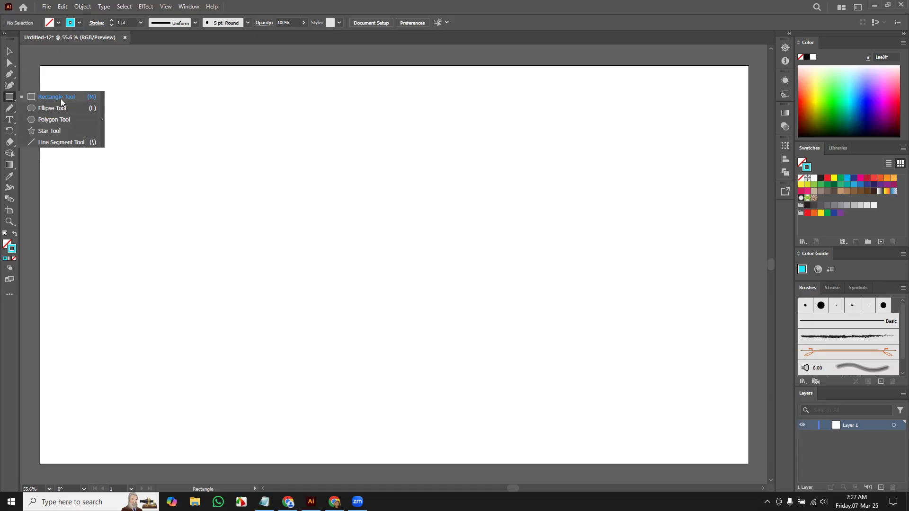
click(52, 109)
mouse_move(228, 142)
mouse_down()
mouse_move(406, 239)
mouse_move(416, 312)
mouse_up()
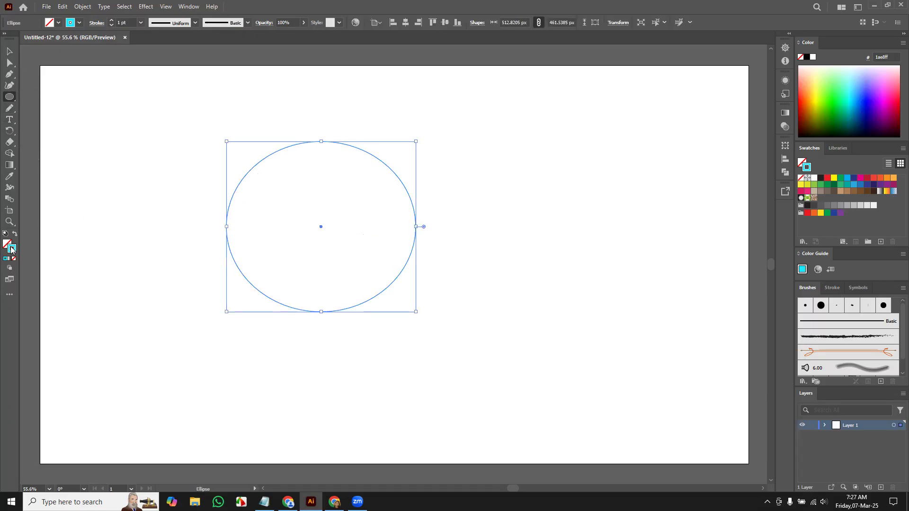
key(shift+x)
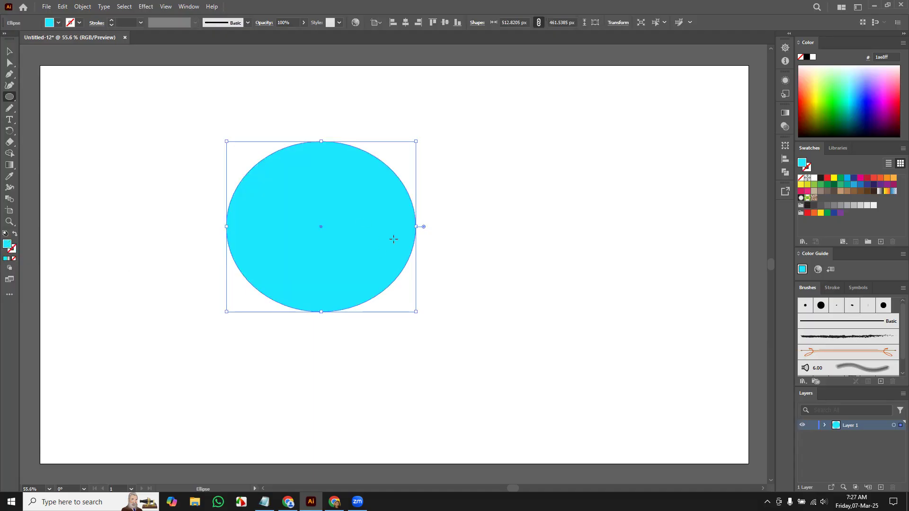
Delete the ellipse and draw another about 435 by 469 px near the artboard's lower center.
key(Delete)
drag(297, 181, 479, 441)
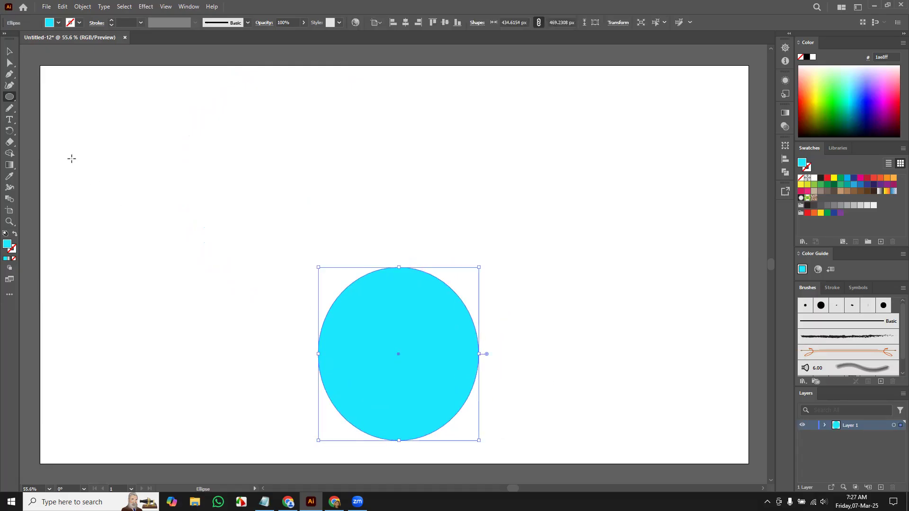
Draw a polygon in the artboard's upper-left area, raising and lowering its side count and finishing as a triangle about 264 by 286 px.
right_click(9, 97)
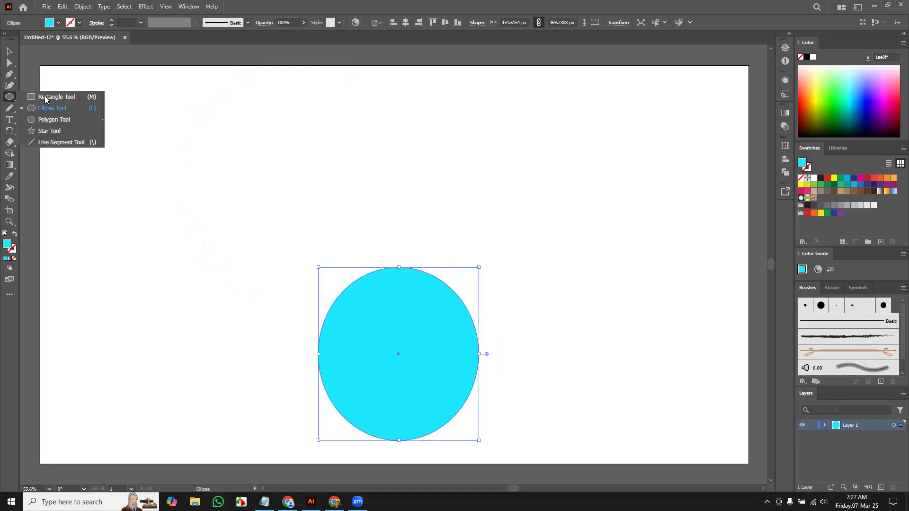
click(49, 124)
drag(152, 151, 188, 201)
key(Up)
key(Up)
key(Up)
key(Up)
key(Up)
key(Up)
key(Up)
key(Down)
key(Down)
key(Down)
key(Down)
key(Down)
key(Down)
key(Down)
key(Down)
key(Down)
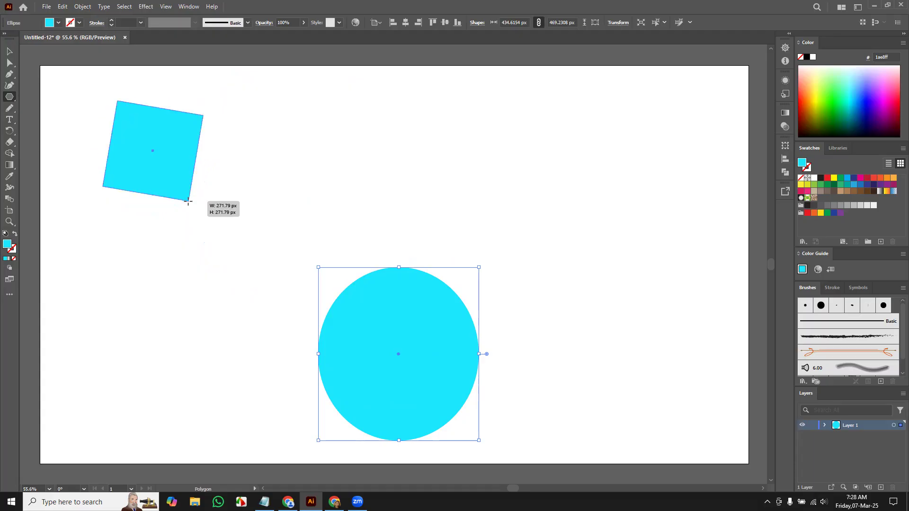
drag(188, 201, 188, 201)
key(Down)
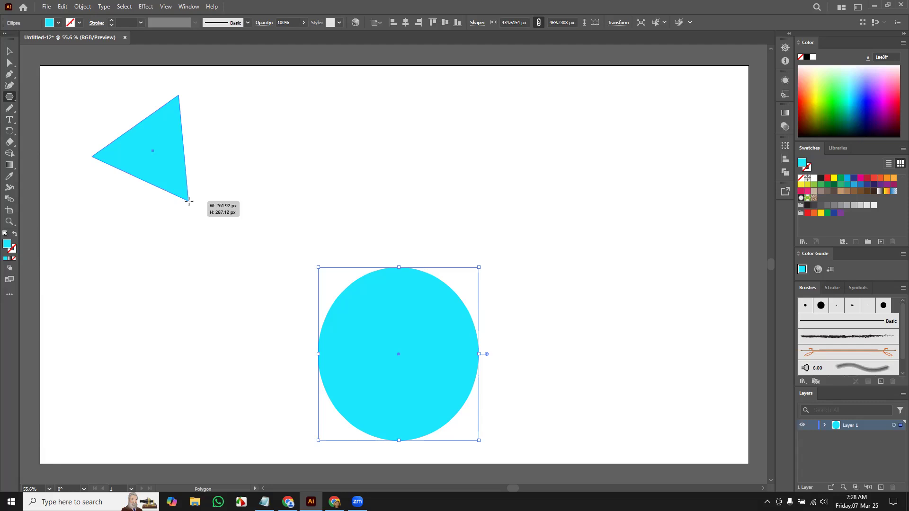
key(Up)
key(Up)
key(Up)
key(Up)
key(Up)
key(Up)
key(Up)
key(Up)
key(Up)
key(Up)
drag(189, 201, 189, 201)
key(Down)
key(Down)
key(Down)
key(Down)
key(Down)
key(Down)
key(Down)
key(Down)
key(Down)
key(Down)
Draw a Star tool shape above the ellipse, varying its point count and finishing with three points, about 407 by 417 px.
click(9, 97)
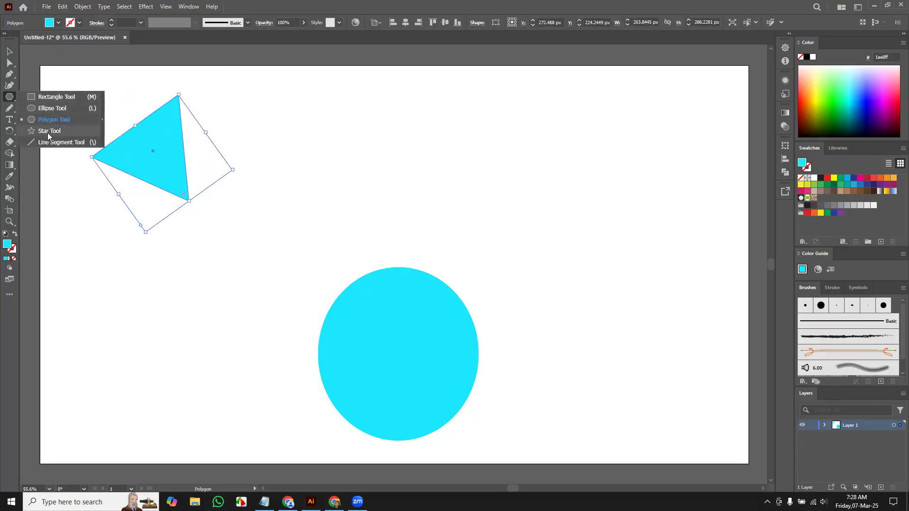
click(49, 130)
drag(398, 162, 460, 230)
key(Up)
key(Up)
key(Up)
key(Up)
key(Up)
key(Up)
key(Down)
key(Down)
key(Down)
key(Down)
key(Down)
key(Down)
key(Down)
key(Down)
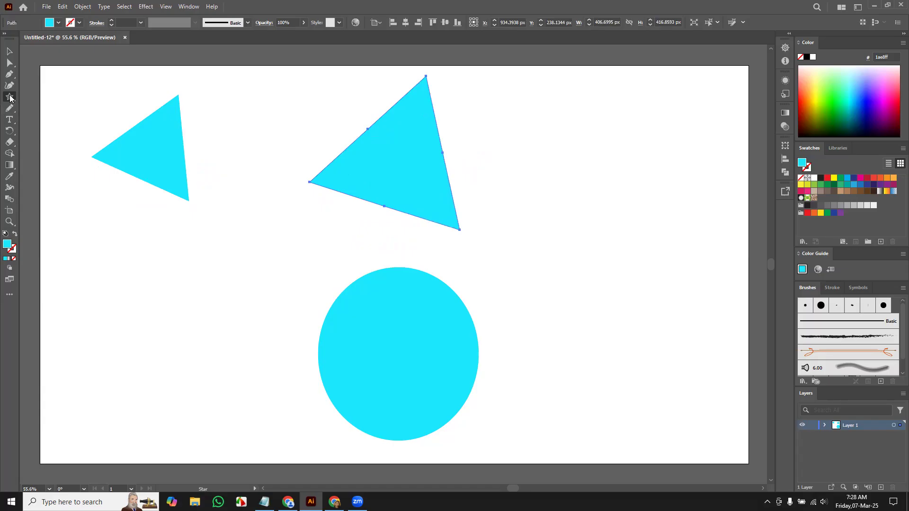
Draw five line segments without a stroke, three in the artboard's right part and two left of the ellipse.
right_click(10, 98)
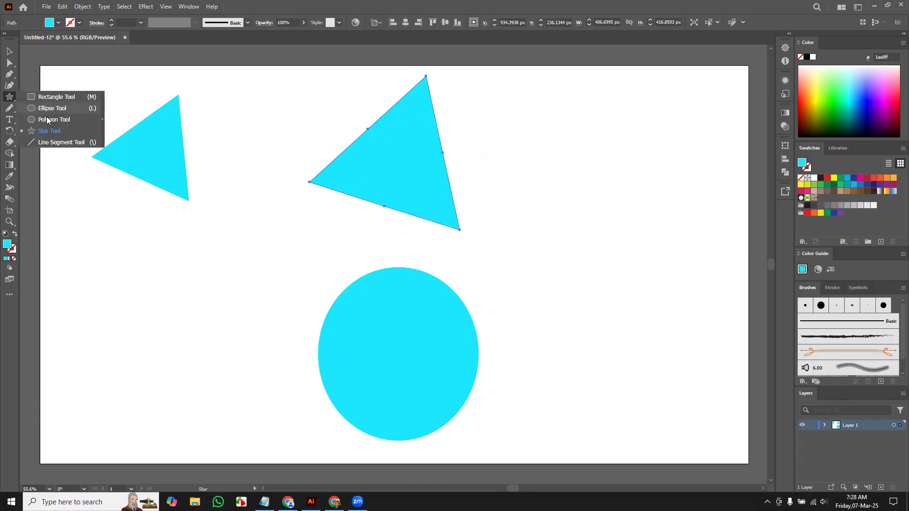
click(61, 143)
drag(555, 122, 615, 197)
drag(565, 220, 646, 253)
drag(544, 293, 665, 294)
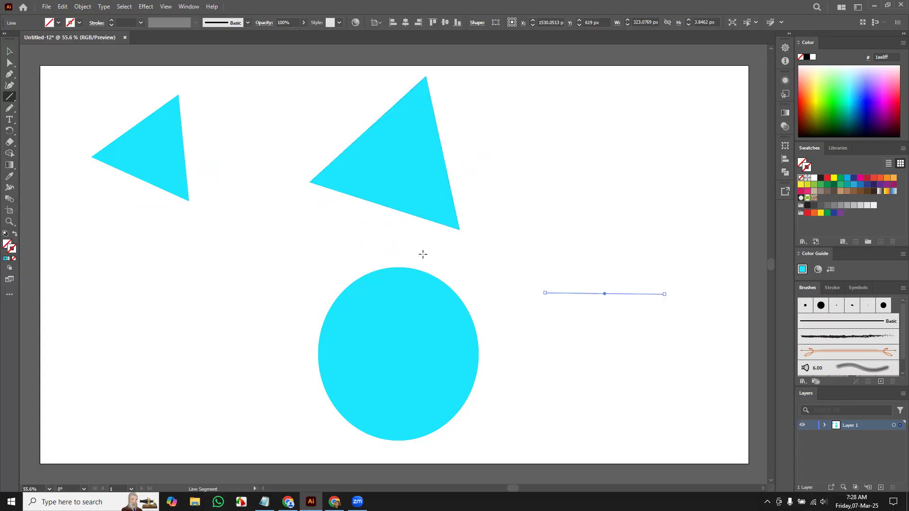
drag(198, 259, 304, 251)
drag(192, 311, 254, 311)
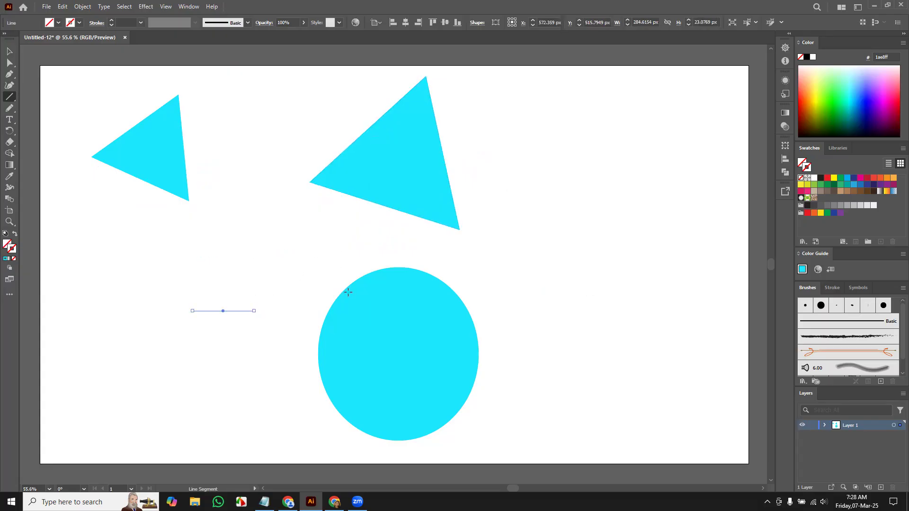
Give the selected line a 3 pt cyan stroke and draw four more nearly horizontal lines in the artboard's right part.
click(6, 260)
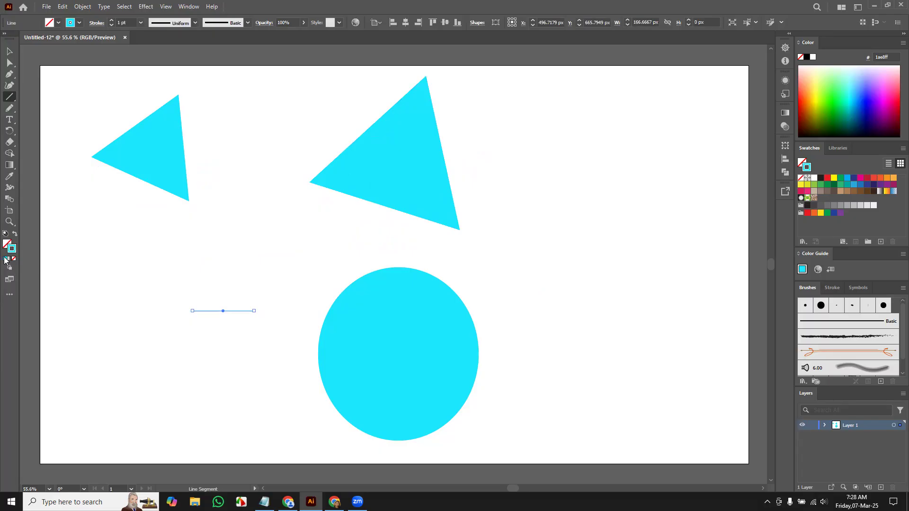
click(111, 20)
click(111, 21)
drag(491, 141, 577, 141)
drag(528, 209, 615, 207)
drag(549, 272, 645, 270)
drag(550, 319, 610, 320)
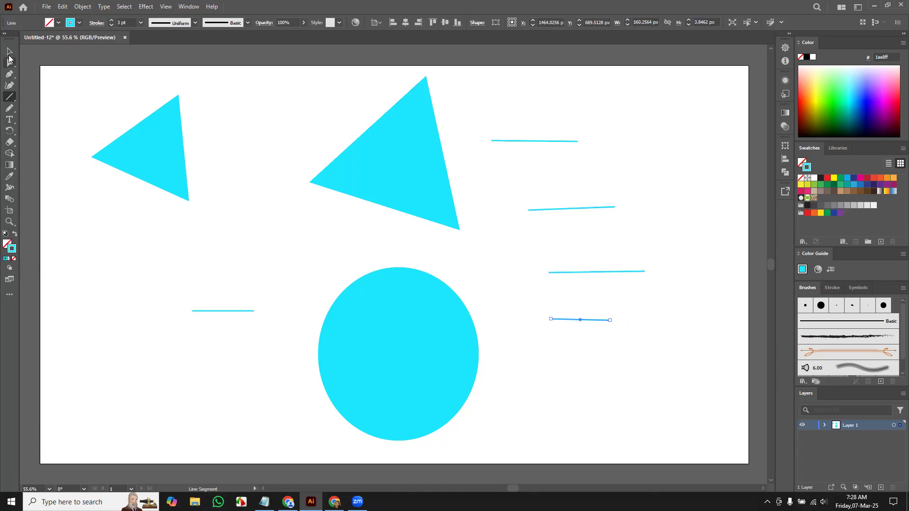
Select and delete all shapes and lines on the artboard, and check the lesson outline in Notepad.
click(9, 51)
drag(104, 116, 678, 445)
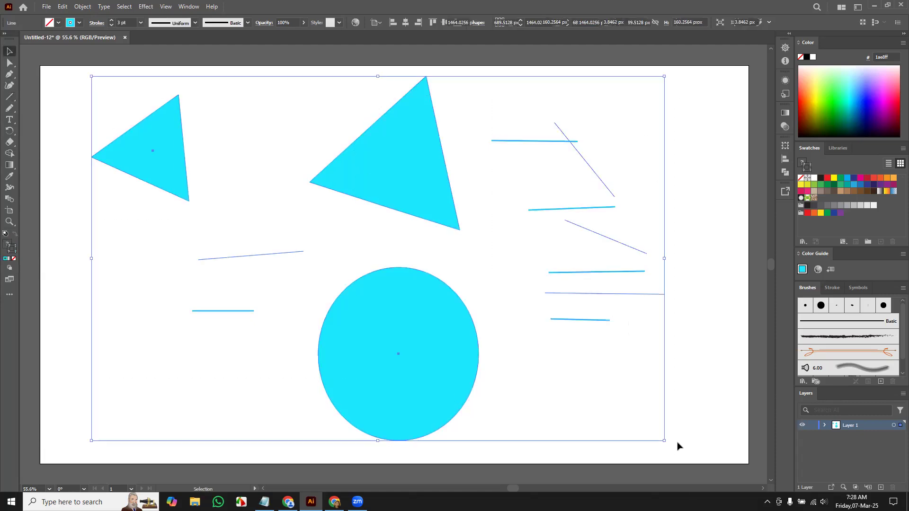
key(Delete)
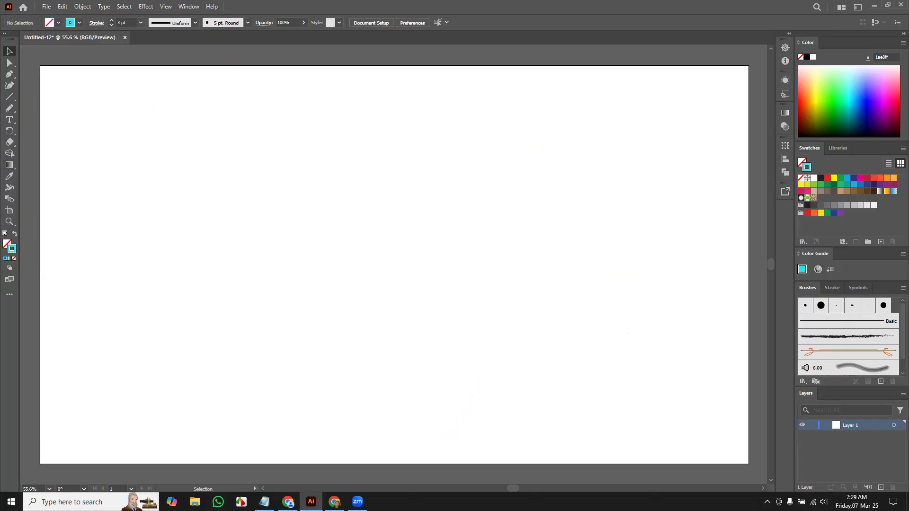
click(264, 502)
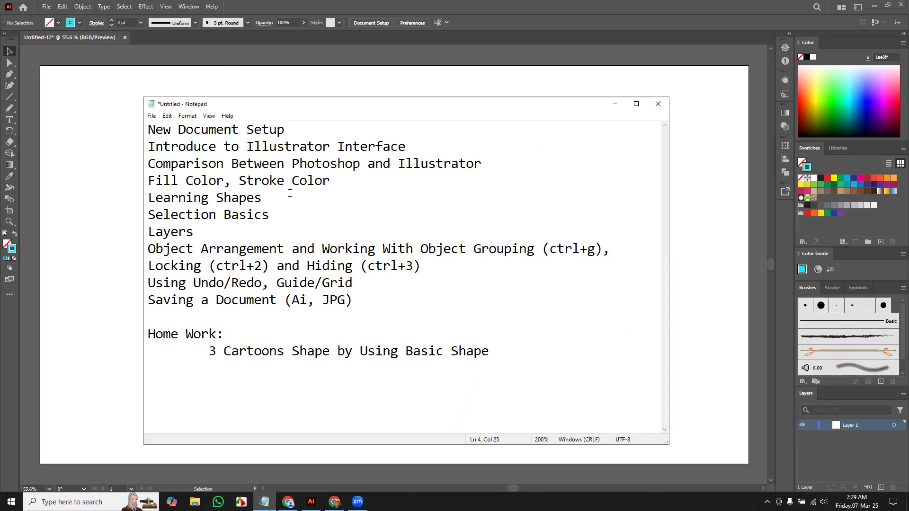
click(264, 502)
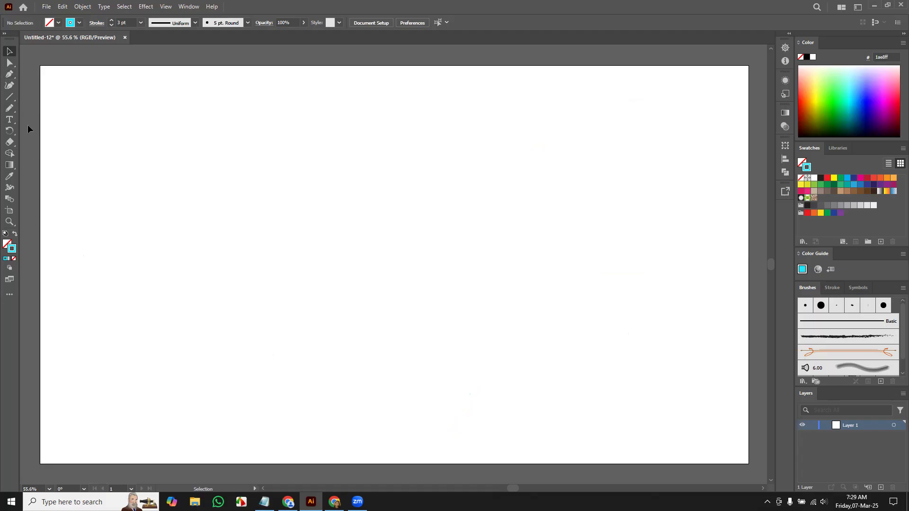
Draw a cyan-outlined polygon in the artboard's upper-left area and raise its side count to six.
drag(9, 98, 56, 118)
drag(210, 138, 265, 177)
key(Up)
key(Up)
key(Up)
Draw a cyan-outlined five-pointed star about 407 by 403 px to the right of the hexagon.
drag(10, 97, 48, 130)
drag(438, 156, 509, 190)
key(Up)
key(Up)
key(Up)
key(Down)
Fill the star with magenta (ec008c) and accept that fill color unchanged in the Color Picker.
key(v)
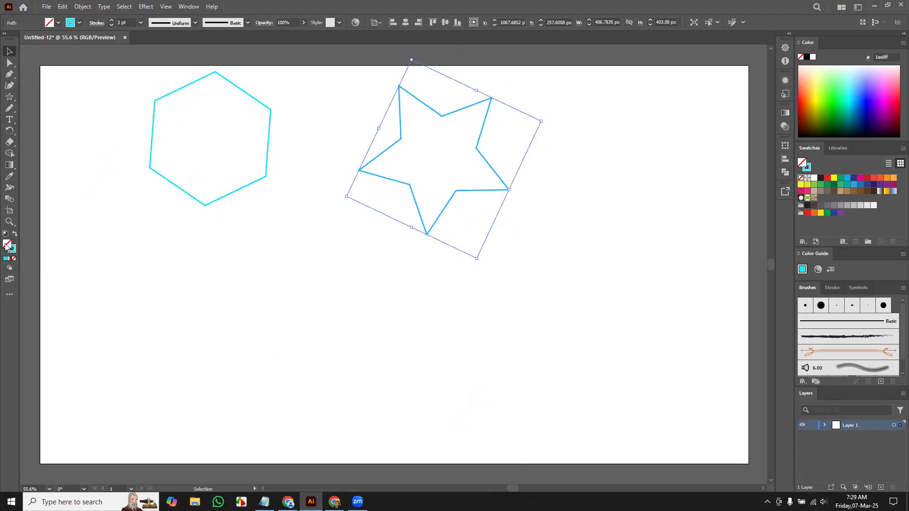
click(49, 23)
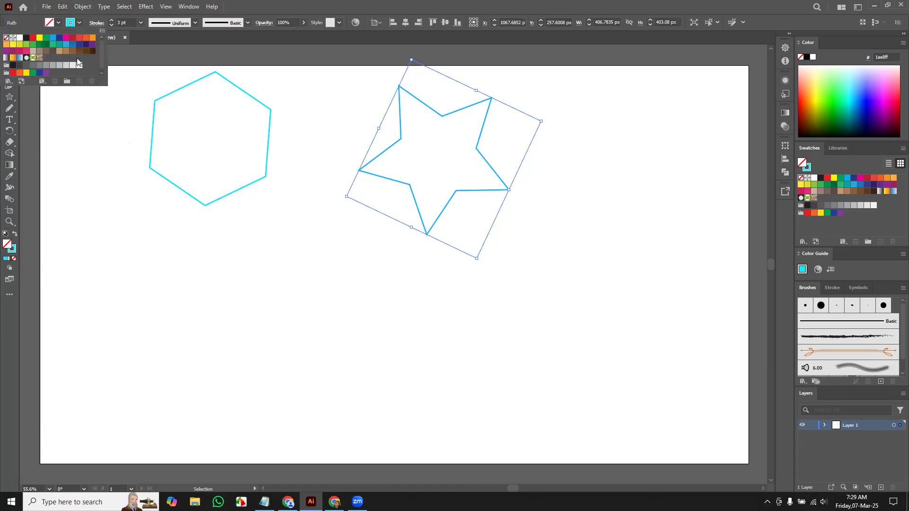
click(66, 38)
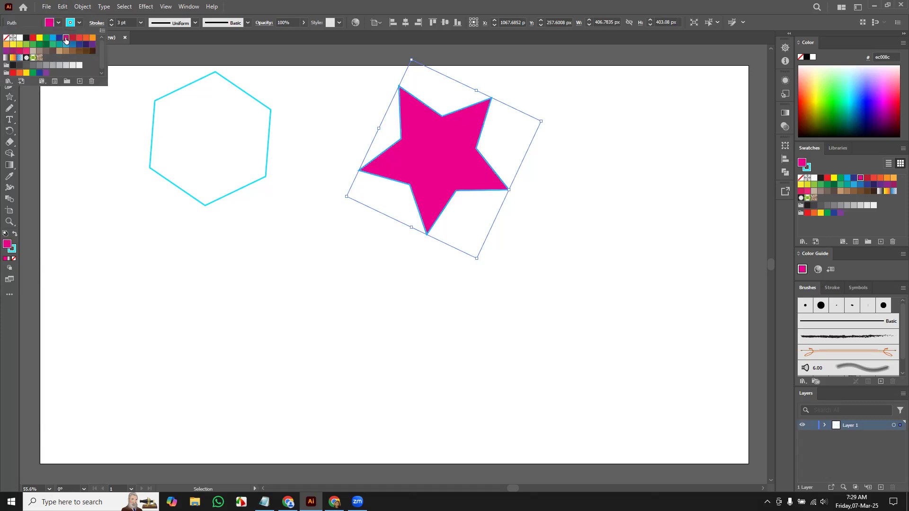
click(212, 148)
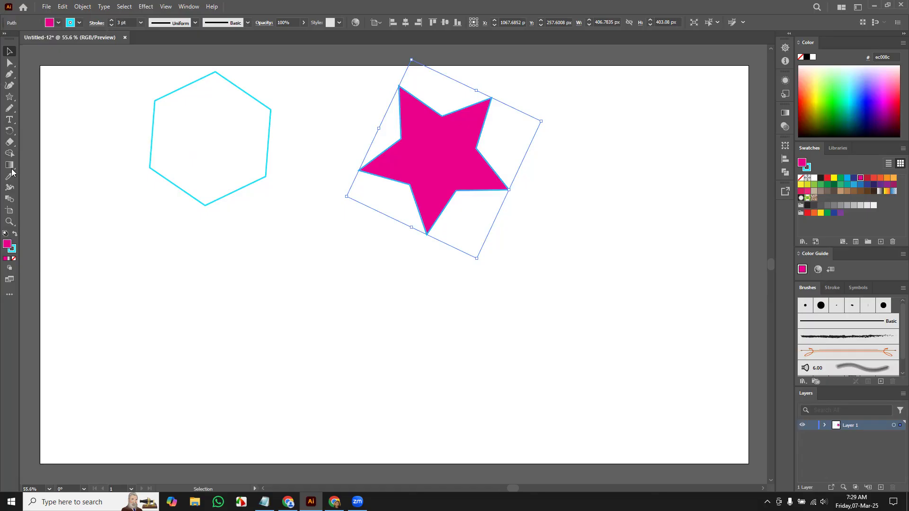
double_click(6, 245)
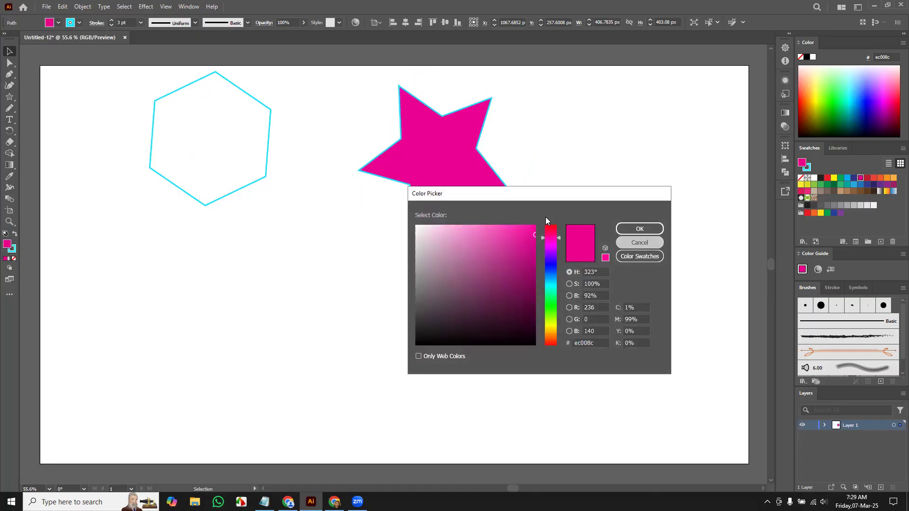
key(Return)
Fill the hexagon with bright green (00ee66).
click(161, 126)
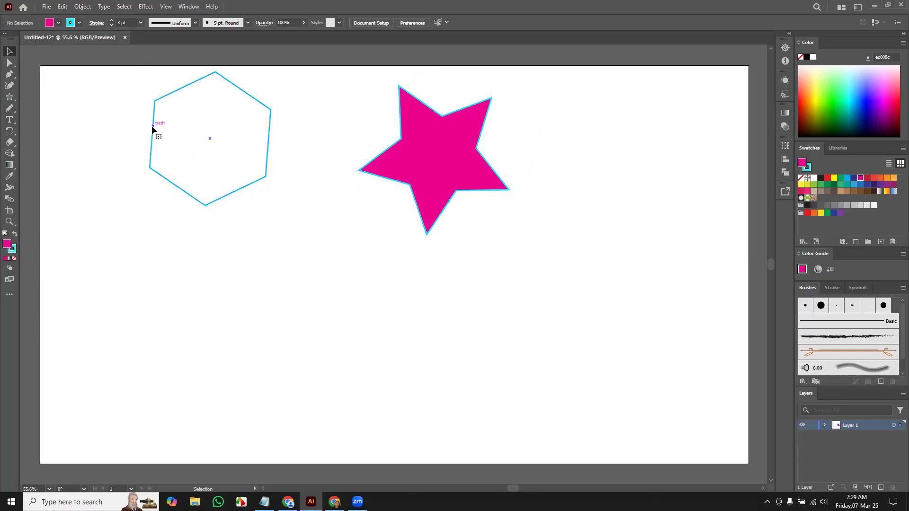
click(153, 128)
click(841, 103)
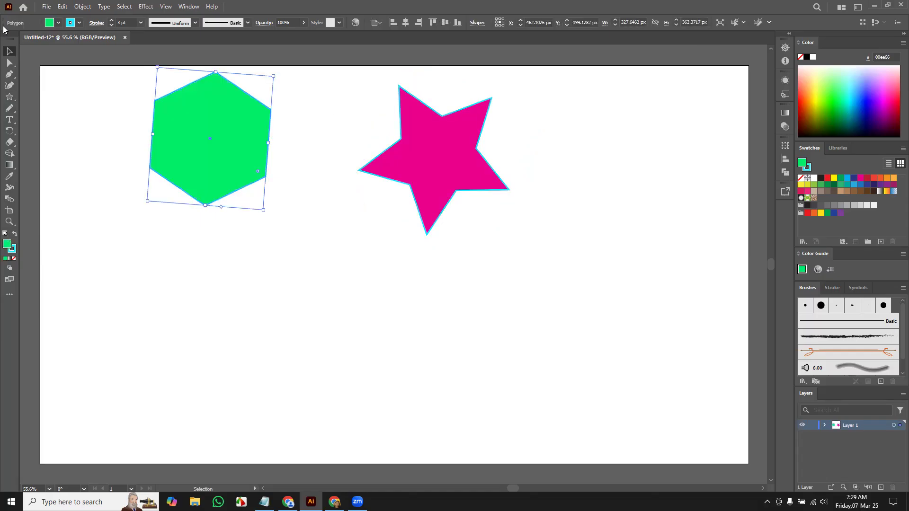
Move the green hexagon and the magenta star slightly lower and closer together on the artboard.
drag(222, 166, 240, 218)
drag(443, 163, 415, 220)
drag(254, 199, 256, 176)
drag(396, 251, 426, 247)
drag(248, 203, 248, 224)
drag(466, 223, 435, 193)
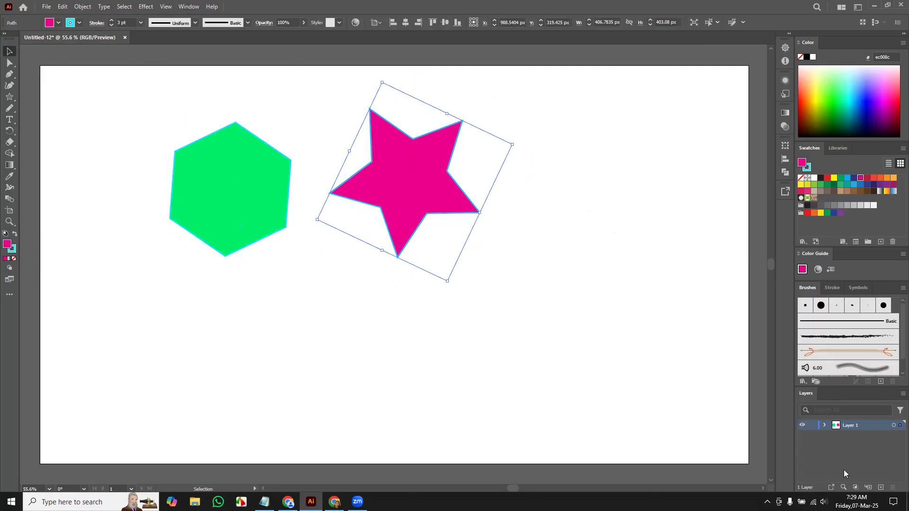
Expand Layer 1 to list its objects and check where the Layers panel can be enabled.
click(825, 425)
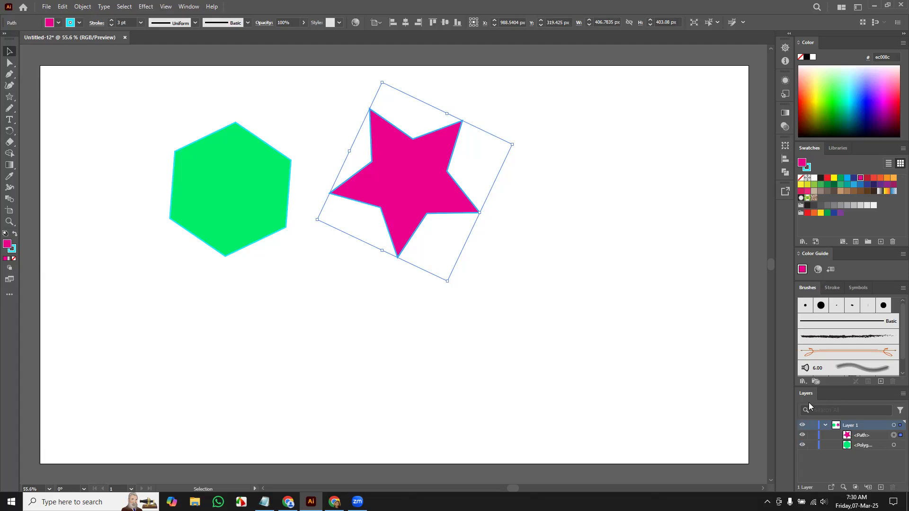
click(189, 7)
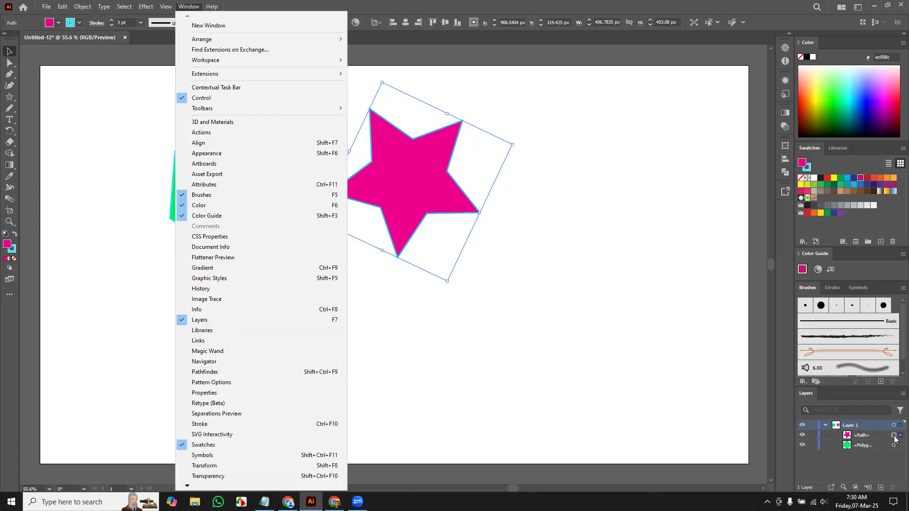
click(190, 6)
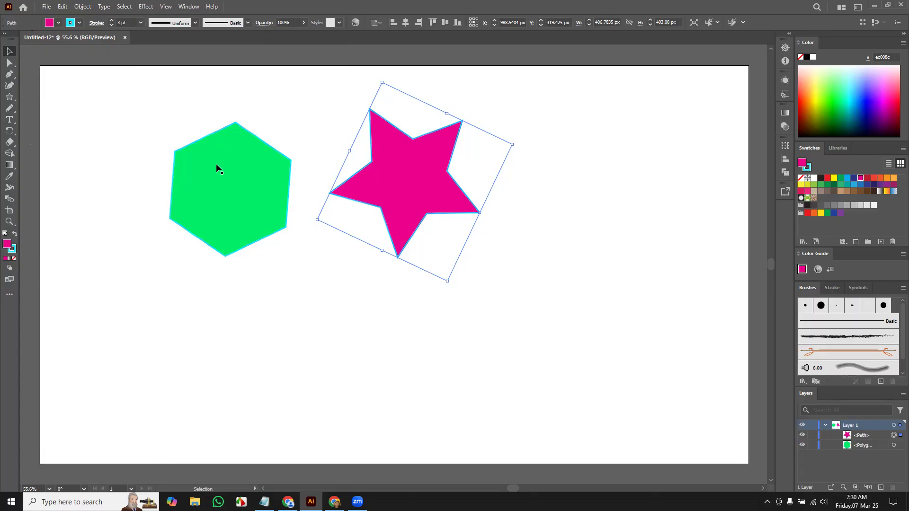
Reposition the hexagon and the star several times, ending with the star overlapping the hexagon in the artboard's left half.
drag(401, 188, 477, 339)
drag(229, 207, 348, 184)
drag(471, 330, 480, 163)
drag(359, 153, 298, 187)
drag(496, 215, 464, 275)
drag(284, 233, 278, 269)
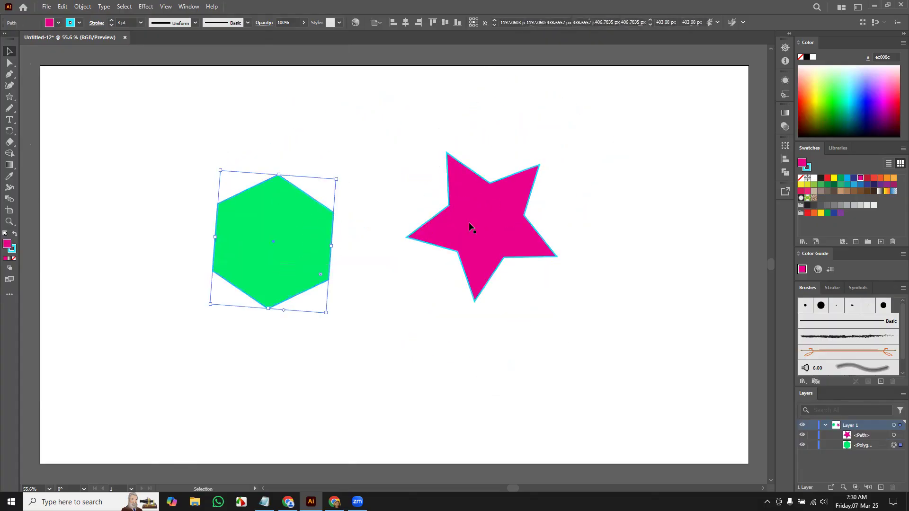
drag(490, 248, 285, 245)
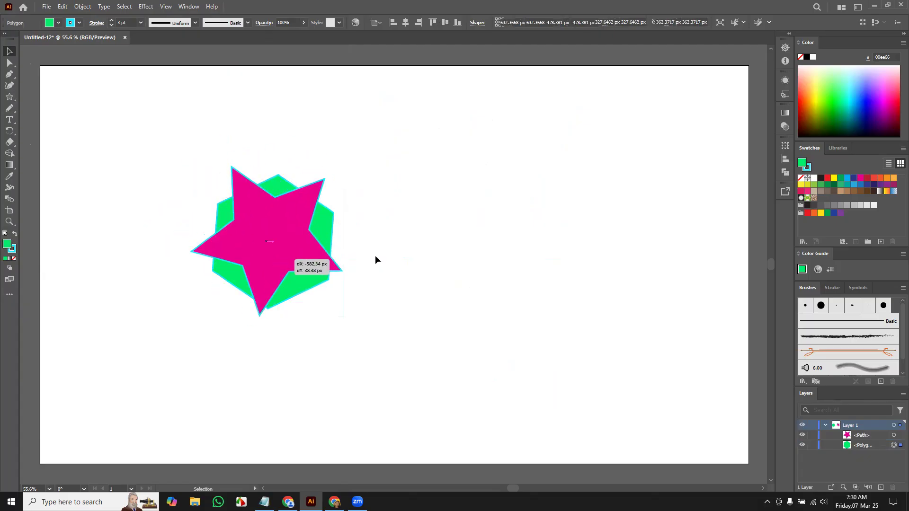
click(327, 265)
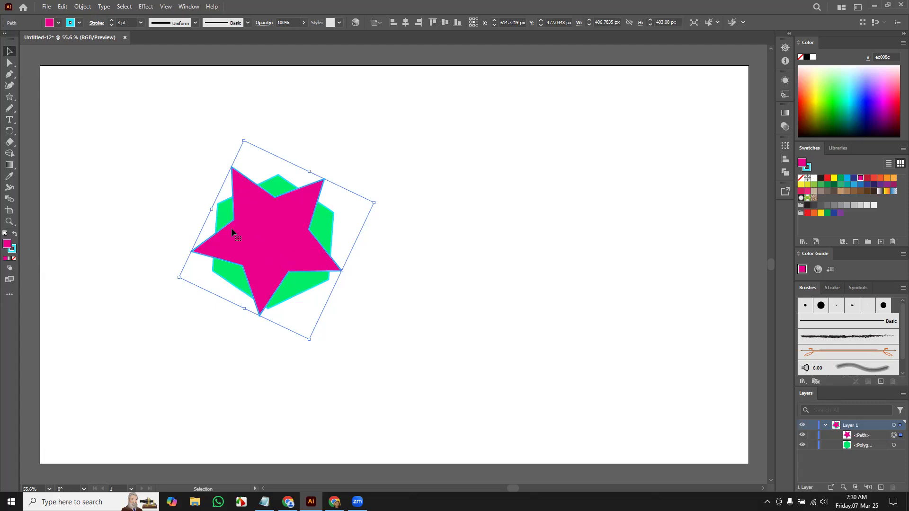
Send the star backward behind the hexagon and undo that stacking change.
right_click(285, 251)
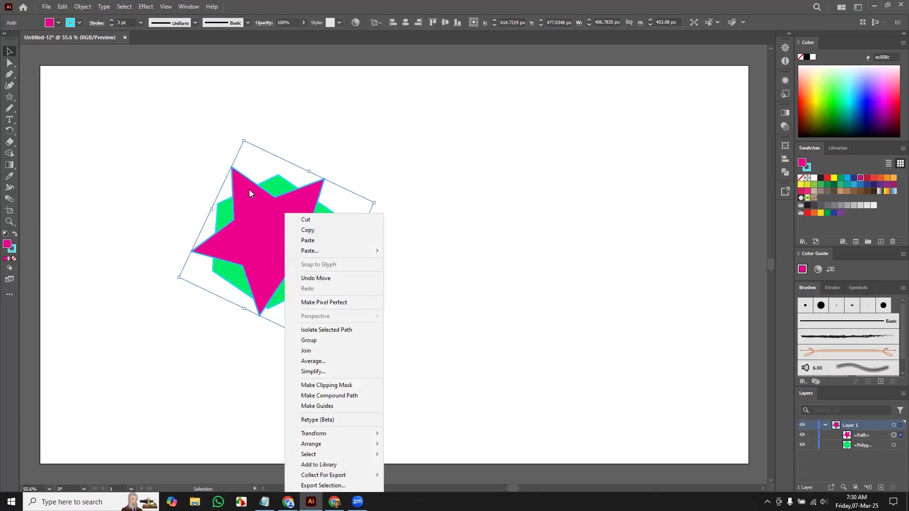
click(475, 237)
click(475, 237)
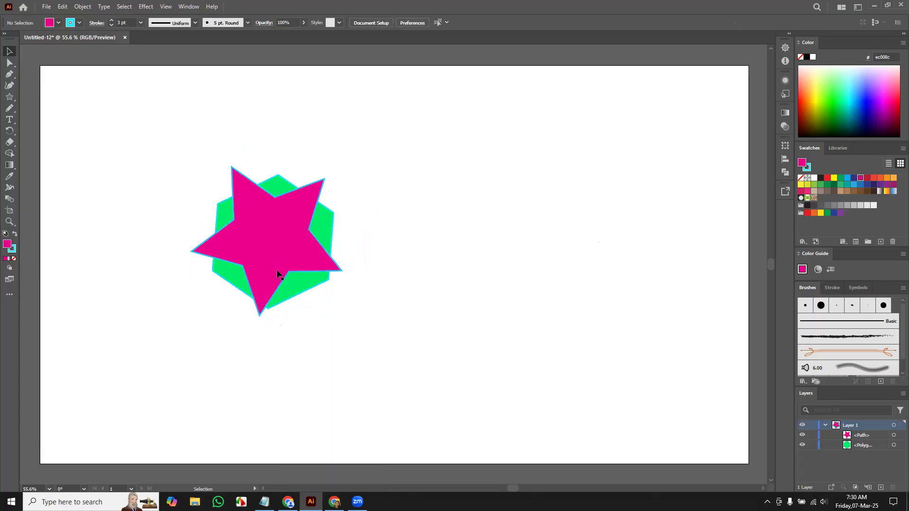
click(259, 253)
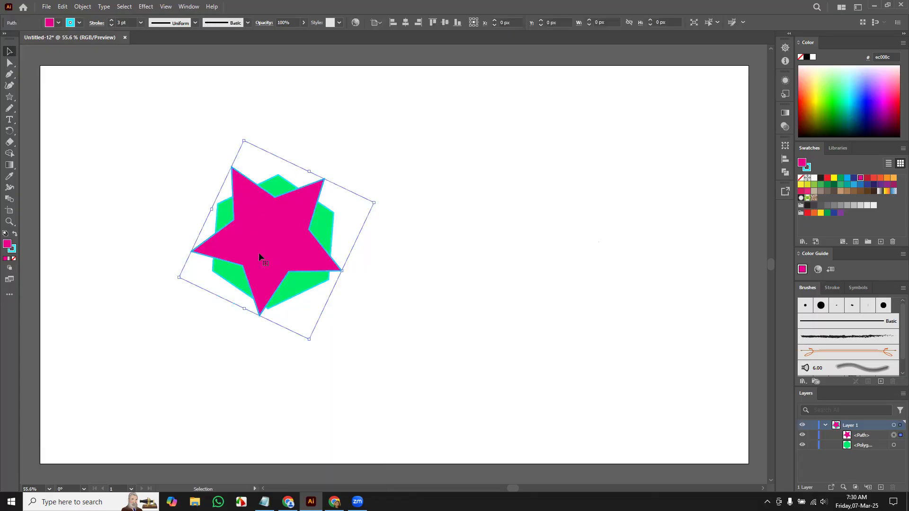
right_click(279, 240)
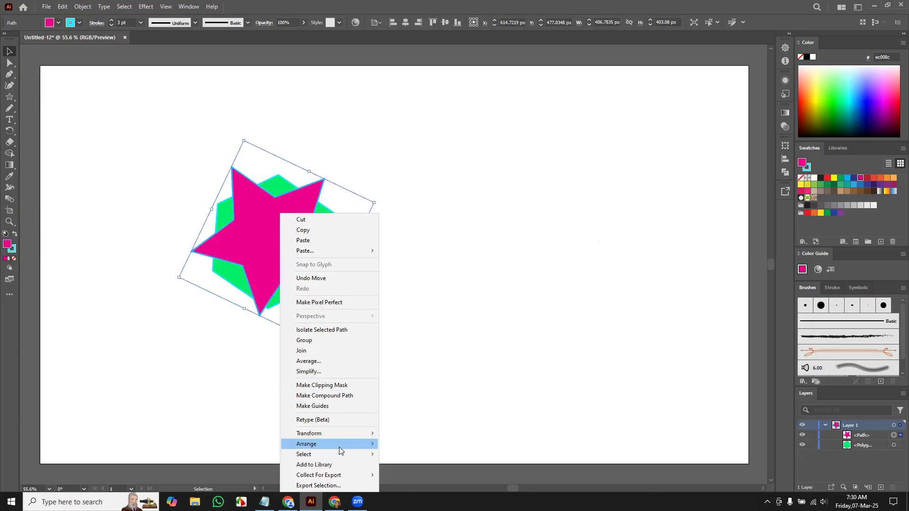
mouse_move(339, 448)
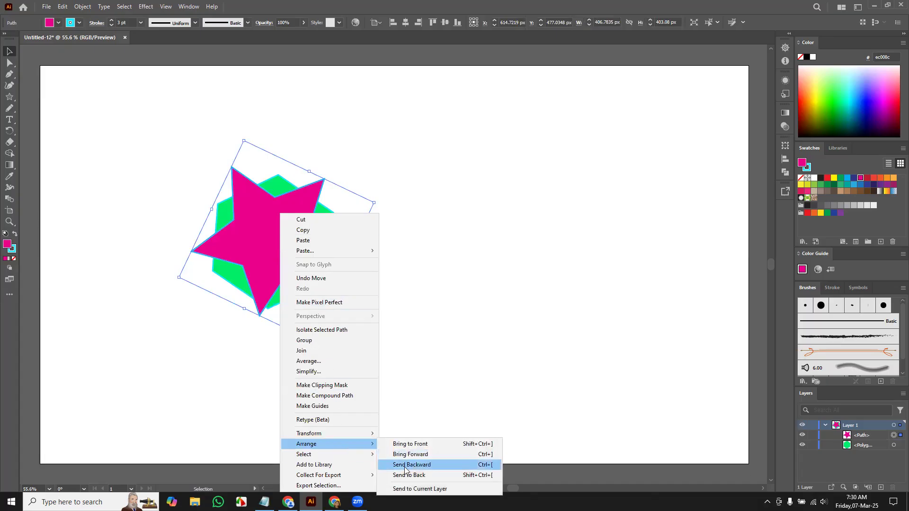
click(435, 465)
click(463, 207)
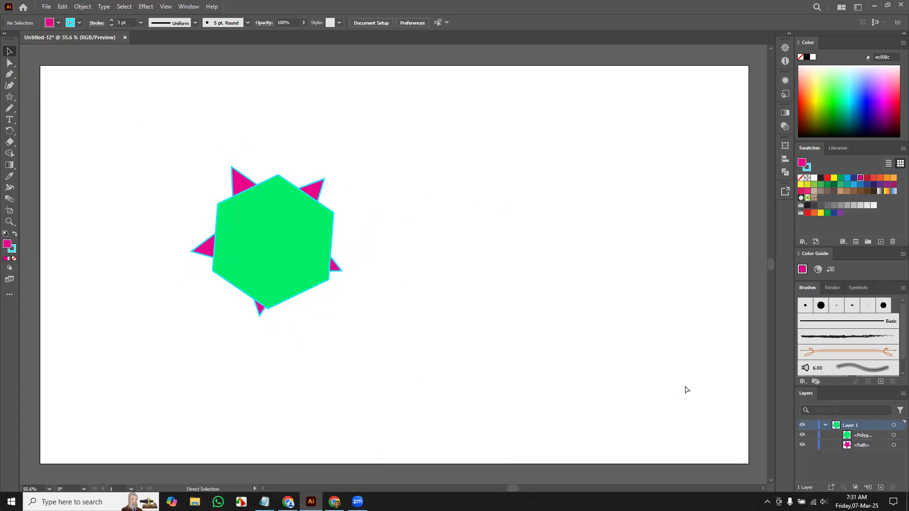
key(ctrl+z)
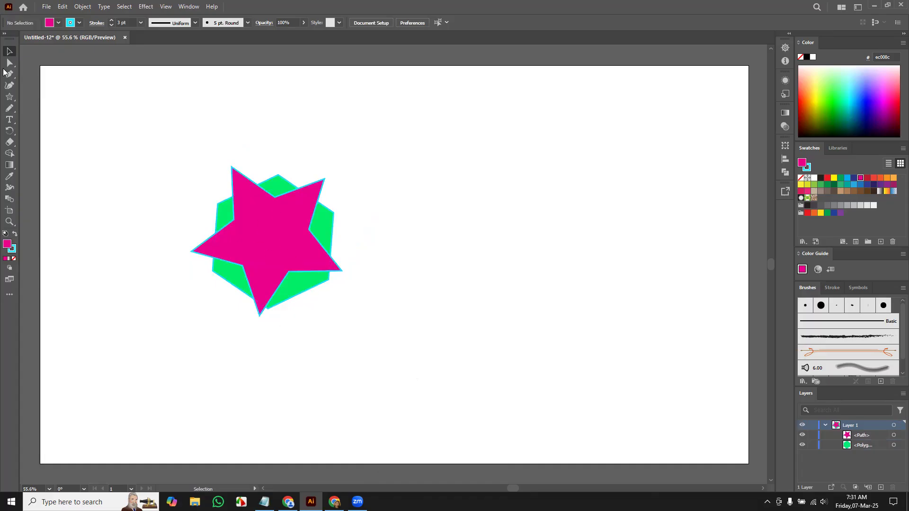
Bring the green hexagon forward, in front of the star, and deselect it.
click(300, 296)
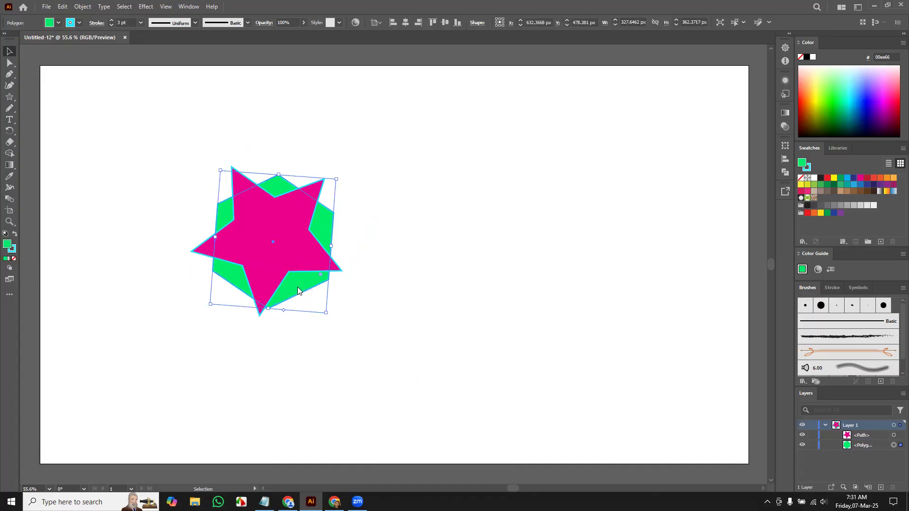
right_click(297, 287)
mouse_move(345, 239)
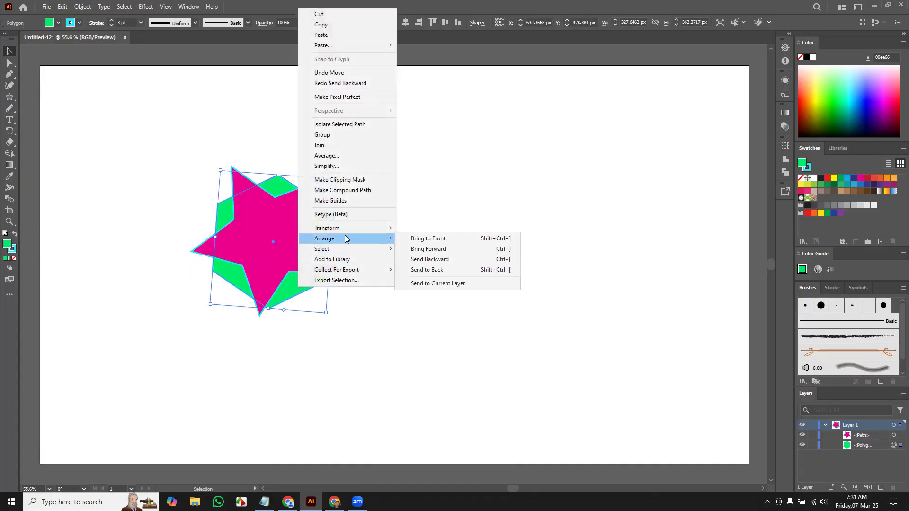
click(466, 250)
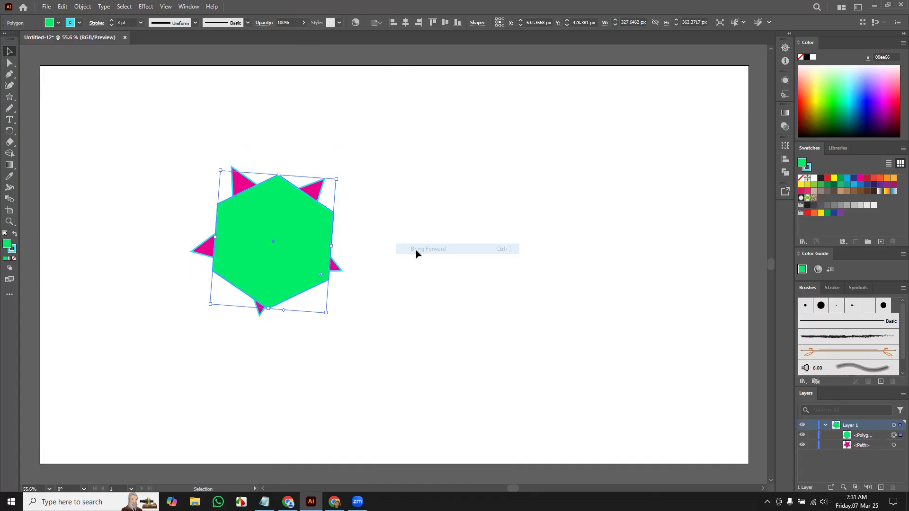
click(490, 239)
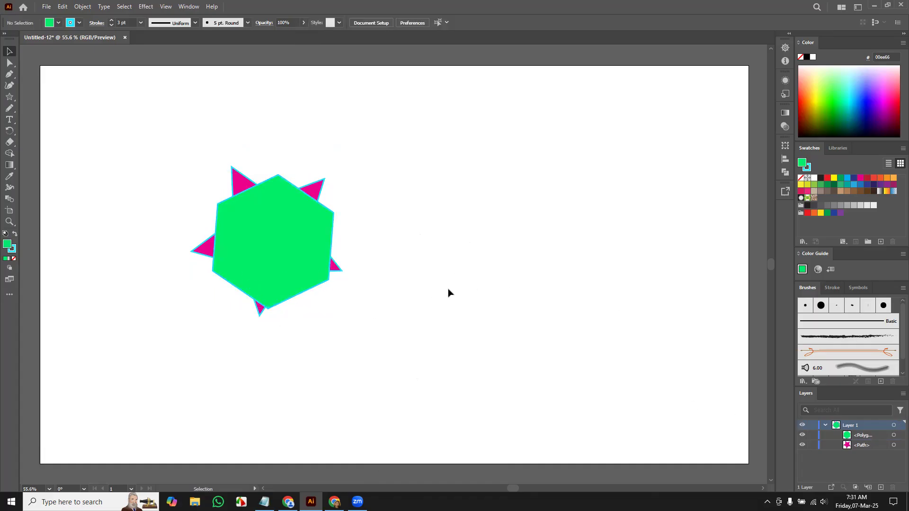
Review the Arrange options for the hexagon, send it to the back behind the star, and undo that change.
right_click(292, 268)
click(496, 298)
click(282, 277)
right_click(283, 278)
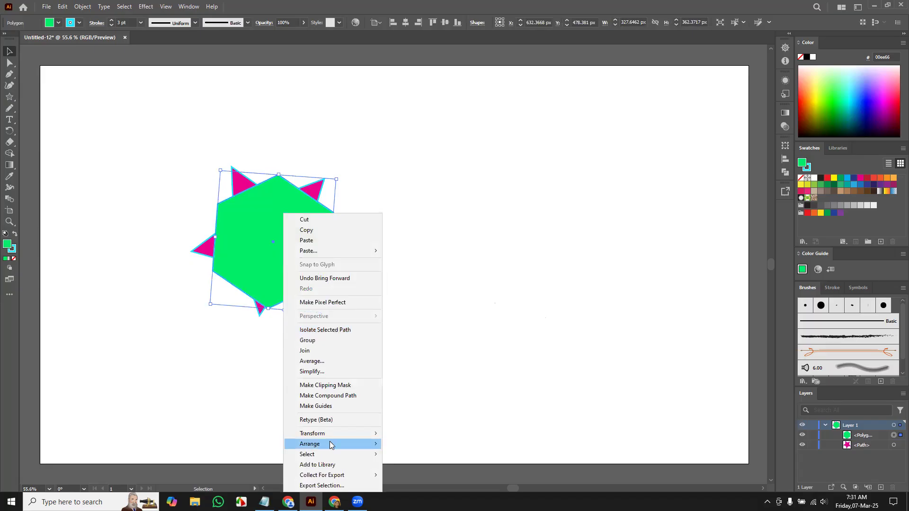
mouse_move(330, 445)
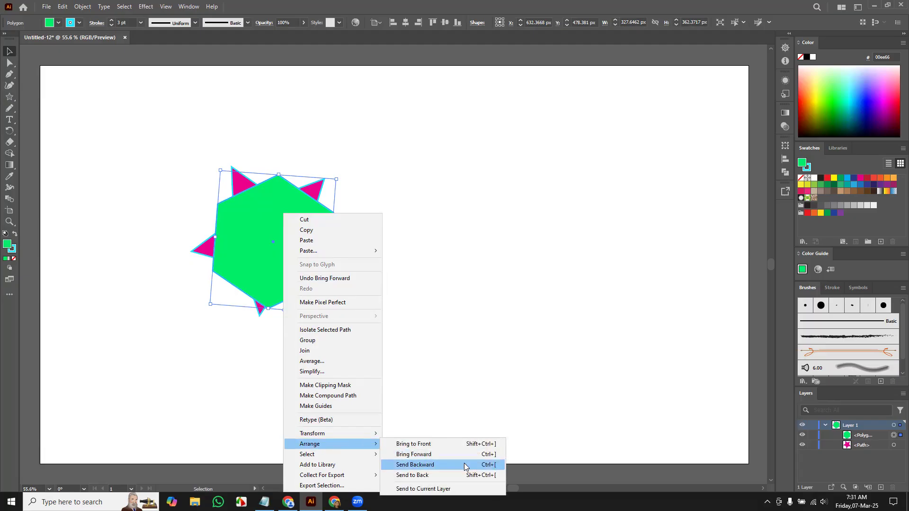
click(242, 254)
key(a)
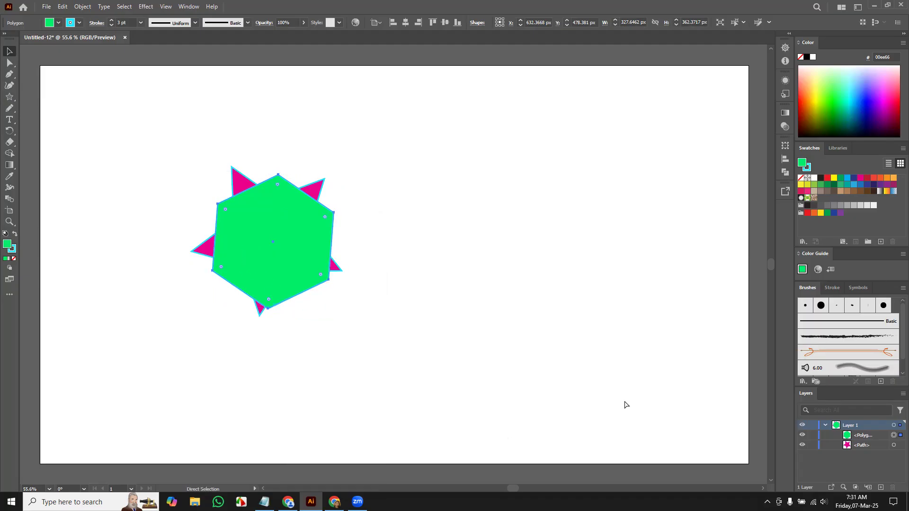
key(ctrl+shift+bracketleft)
key(v)
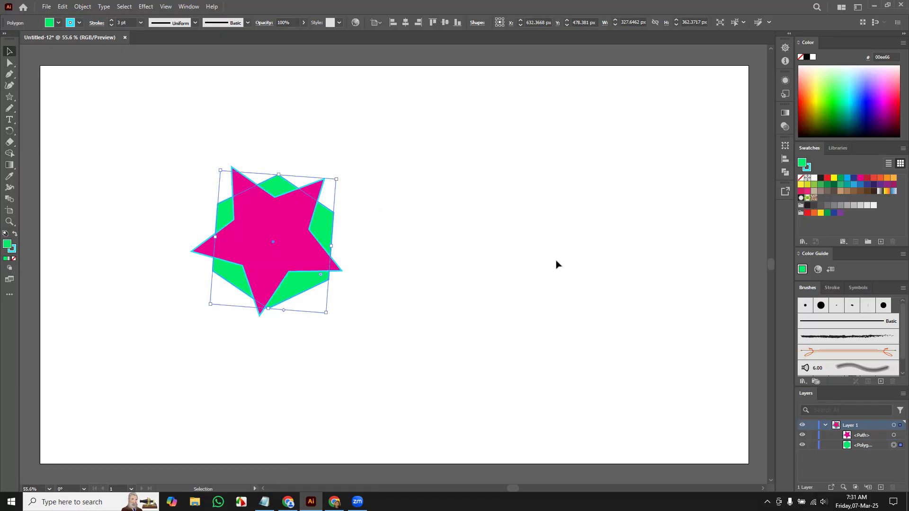
click(558, 263)
key(ctrl+z)
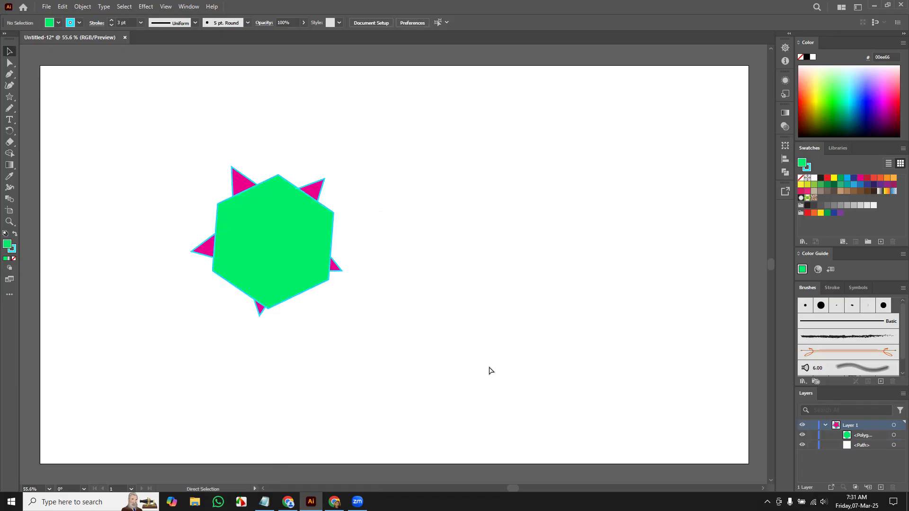
Send the green hexagon to the back behind the star and deselect it.
click(302, 270)
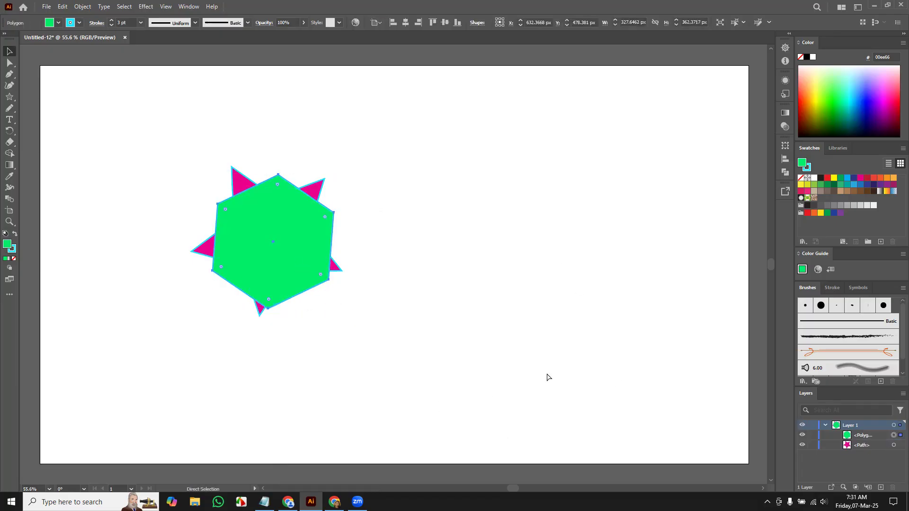
key(ctrl+shift+bracketleft)
click(490, 335)
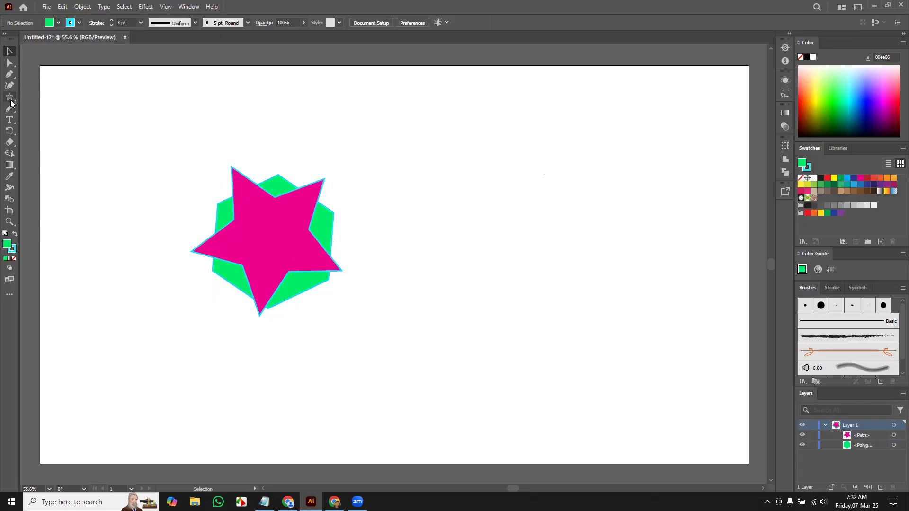
Draw an ellipse about 135 by 128 px inside the star, fill it with blue-violet (3b00c6), and shift it slightly left to the star's centre.
drag(10, 101, 48, 106)
drag(253, 214, 303, 261)
click(874, 104)
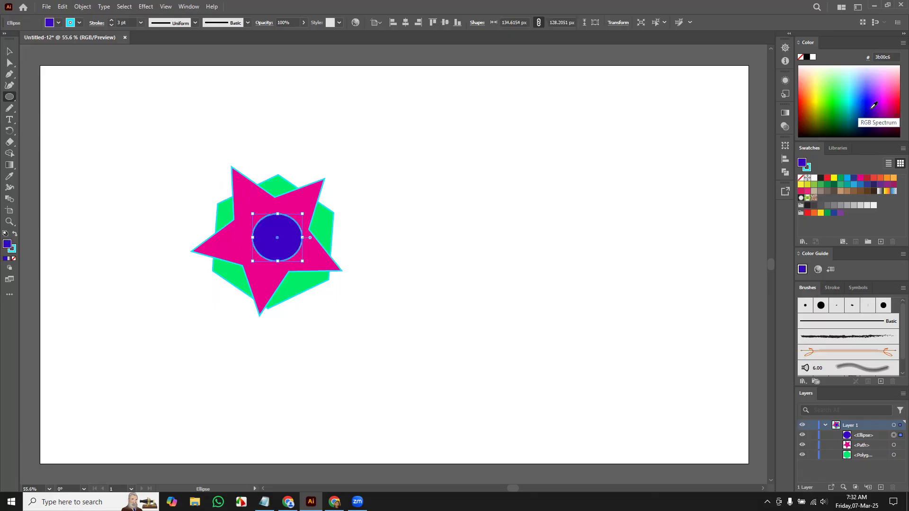
click(10, 50)
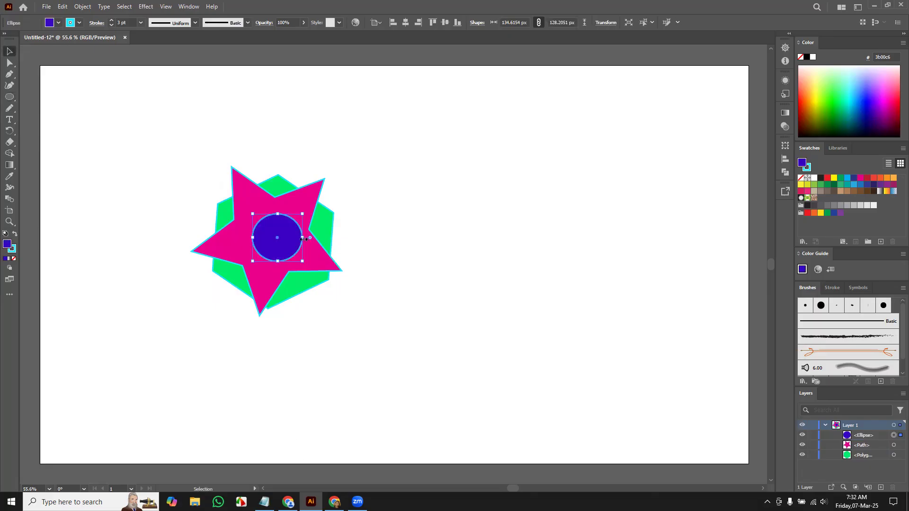
drag(289, 254, 282, 255)
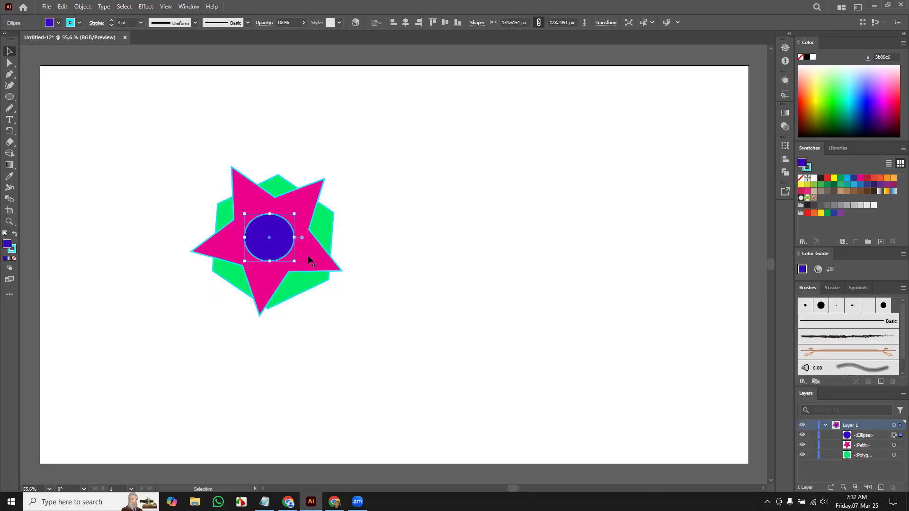
Bring the green hexagon forward one level, between the star and the circle, deselect it, and undo the reordering.
click(325, 223)
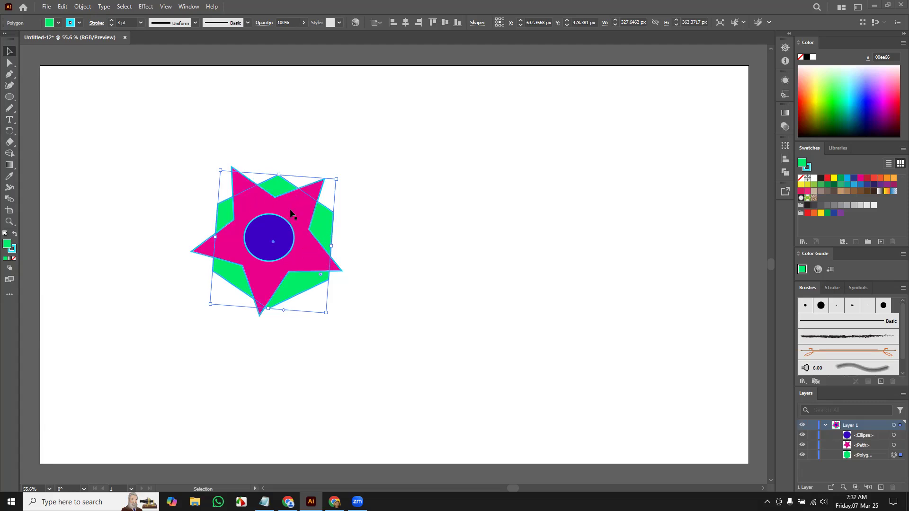
right_click(303, 290)
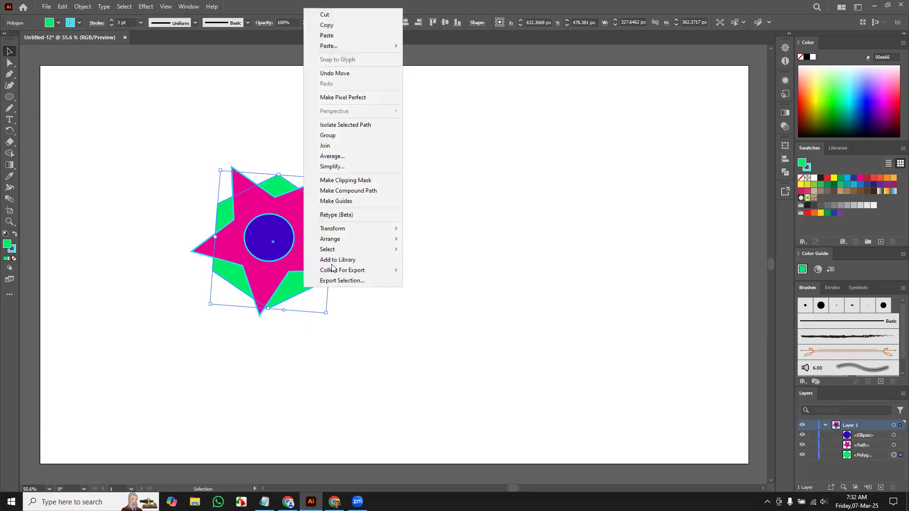
mouse_move(342, 242)
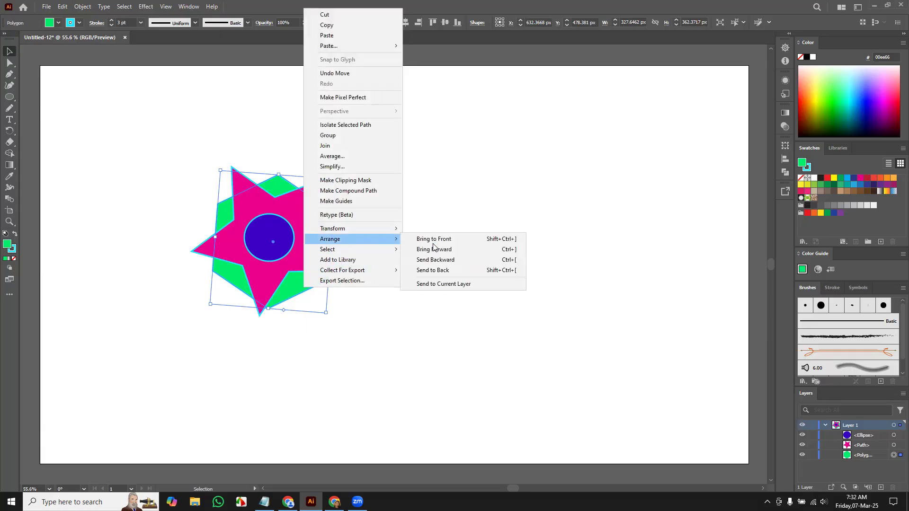
click(458, 251)
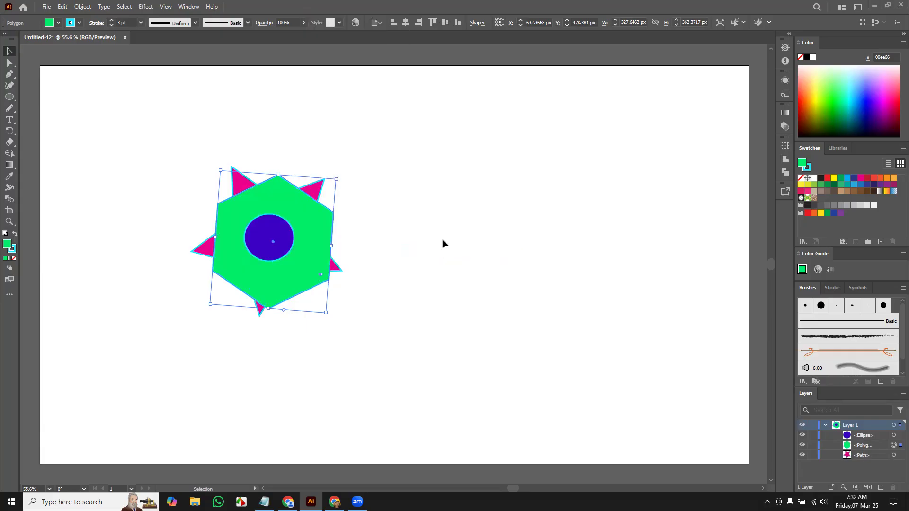
click(466, 223)
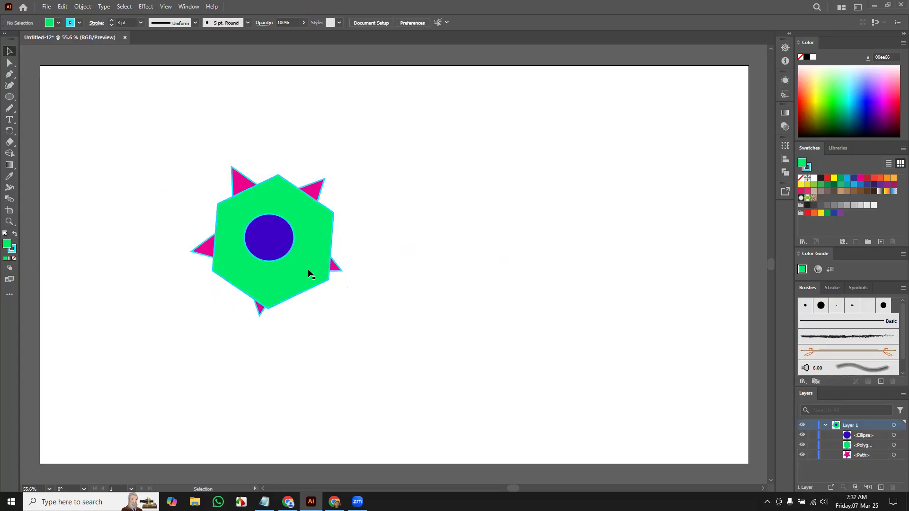
key(ctrl+z)
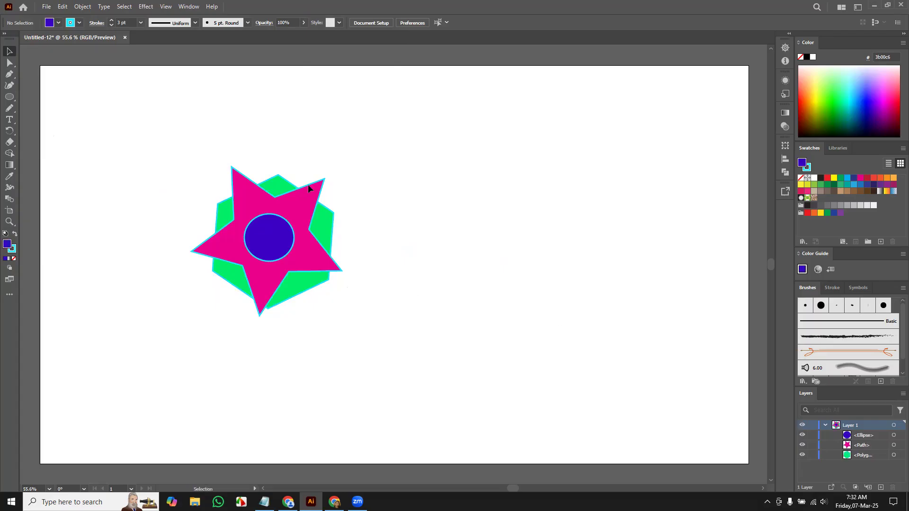
Bring the green hexagon to the front of the star and circle, compare with undo and redo, and undo the reordering.
click(298, 285)
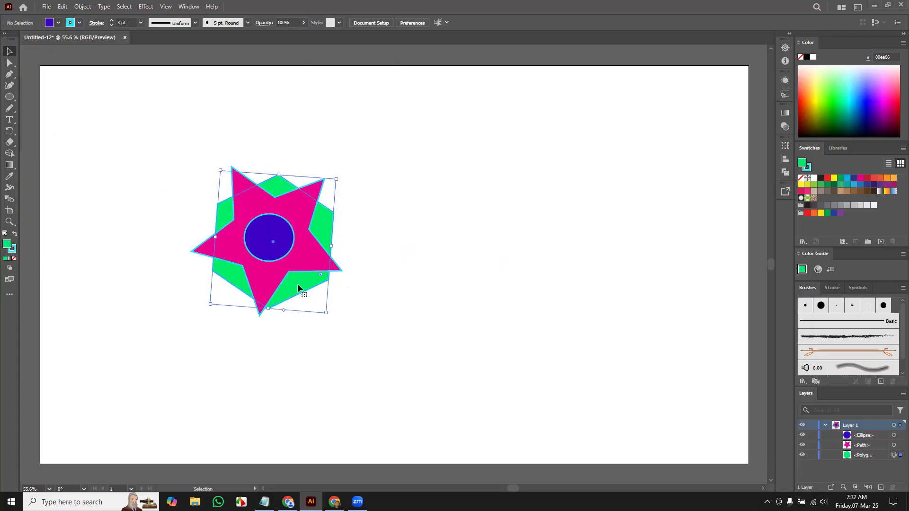
right_click(299, 285)
mouse_move(350, 237)
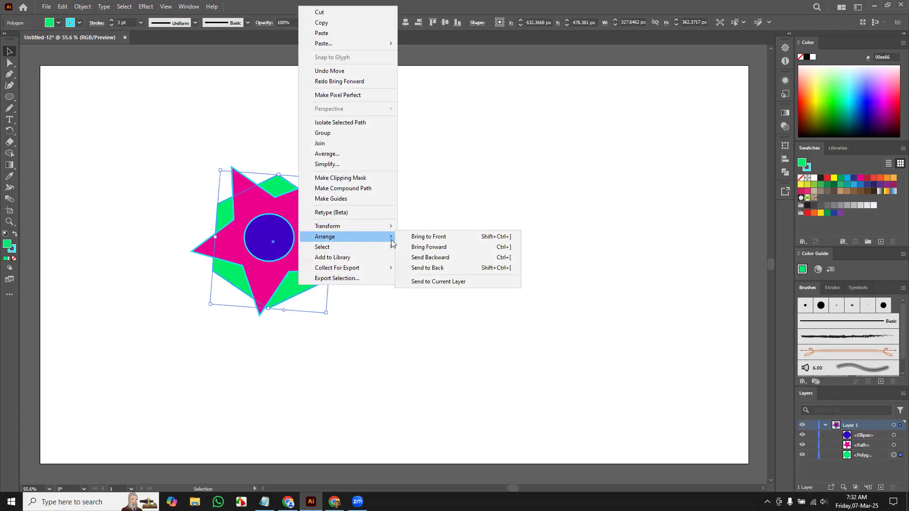
click(455, 237)
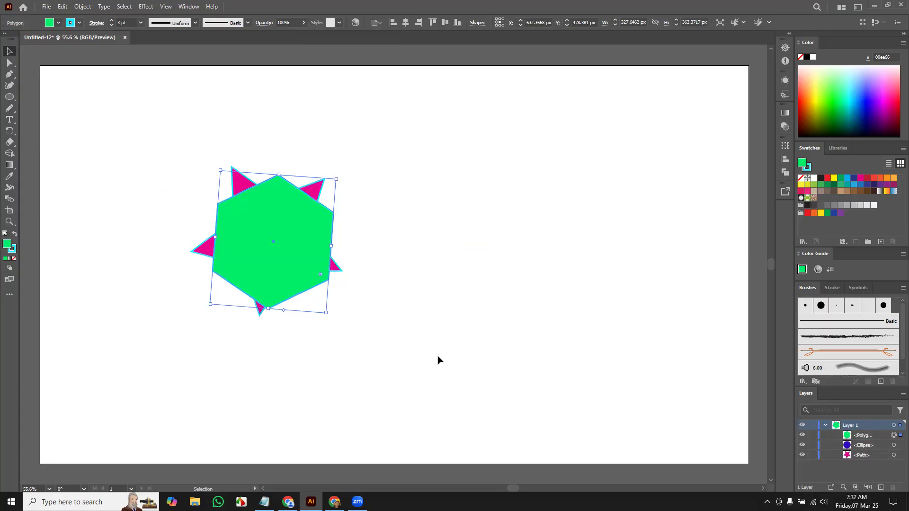
key(ctrl+z)
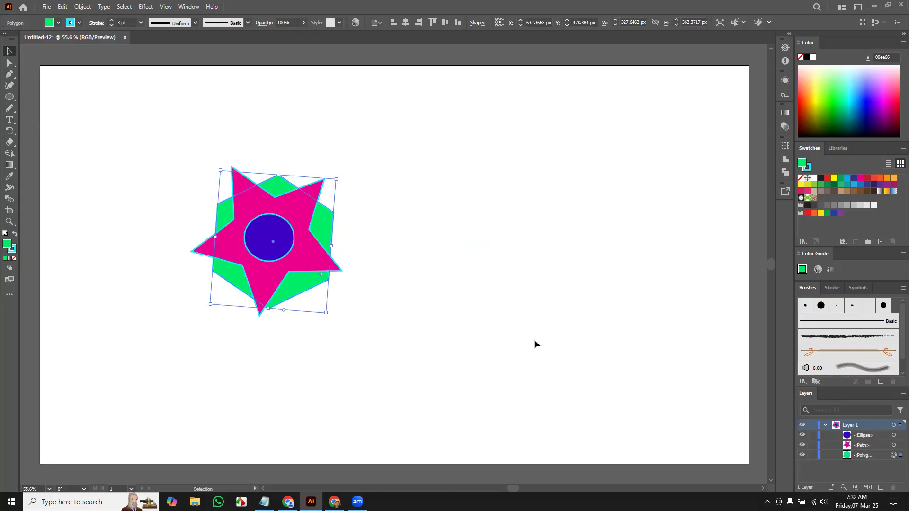
key(ctrl)
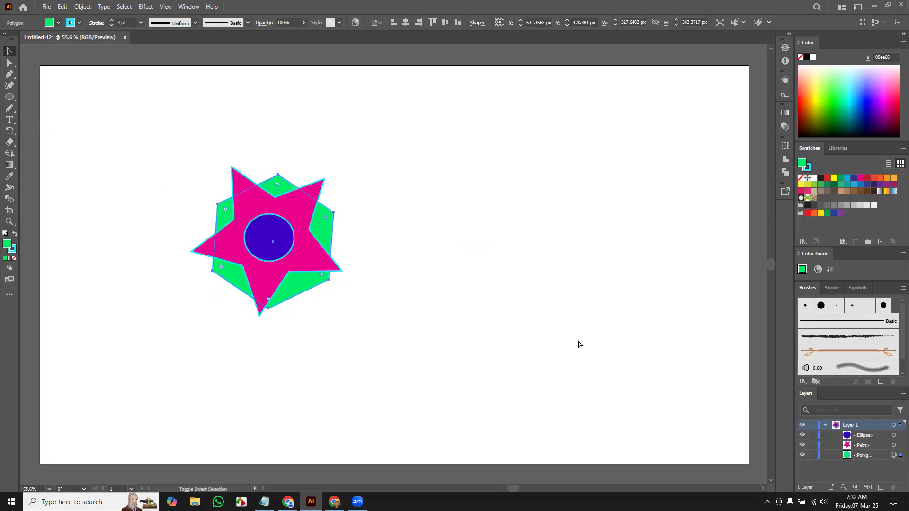
key(ctrl+shift+z)
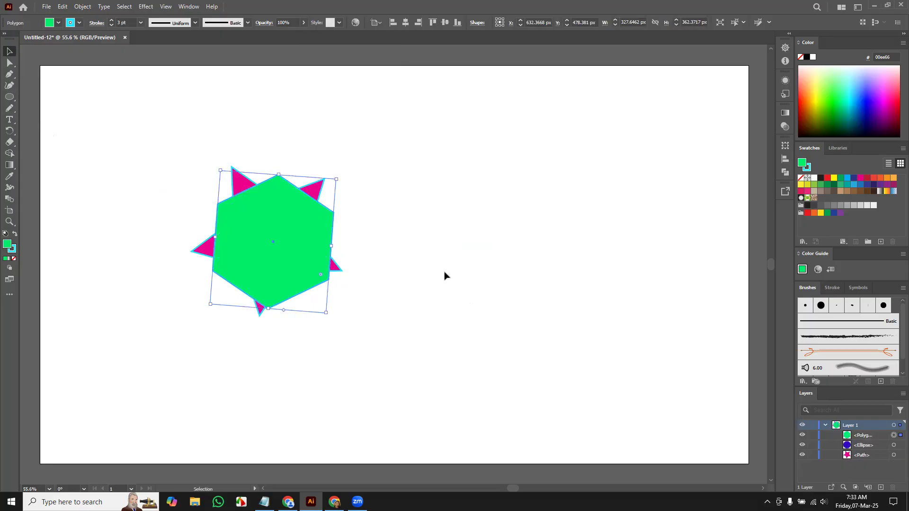
click(521, 272)
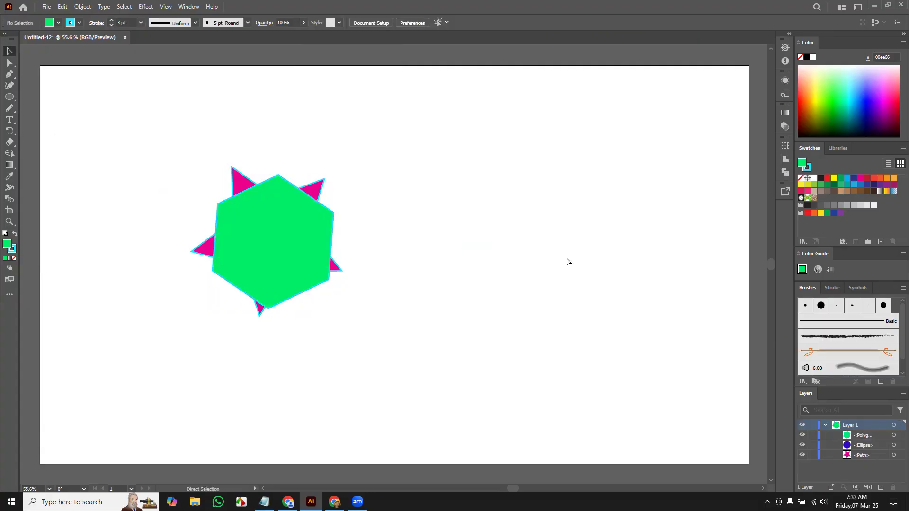
key(ctrl+z)
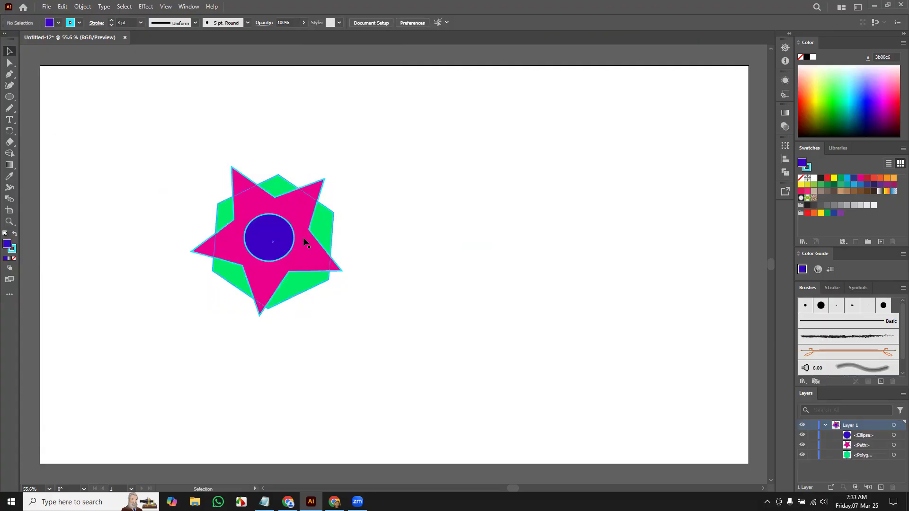
Send the blue-violet circle to the back, behind the star and the hexagon, and deselect it.
click(268, 251)
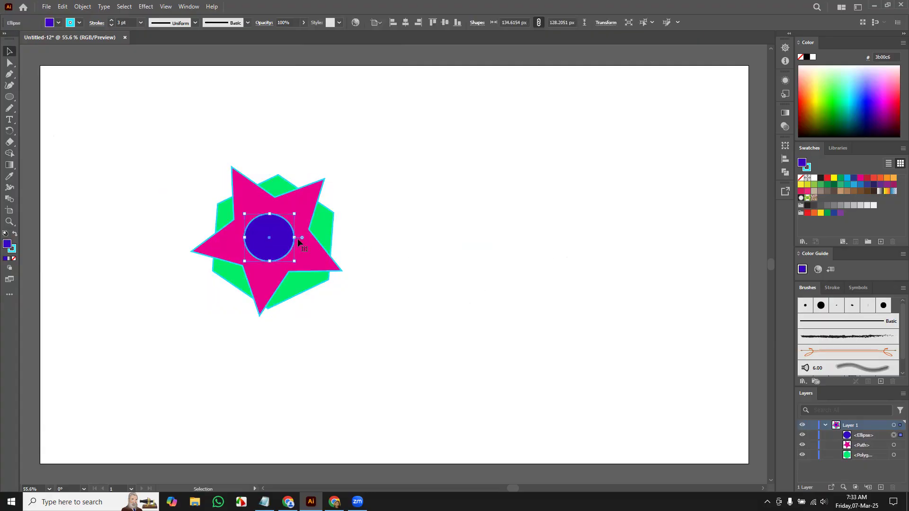
key(ctrl)
key(ctrl+shift+bracketleft)
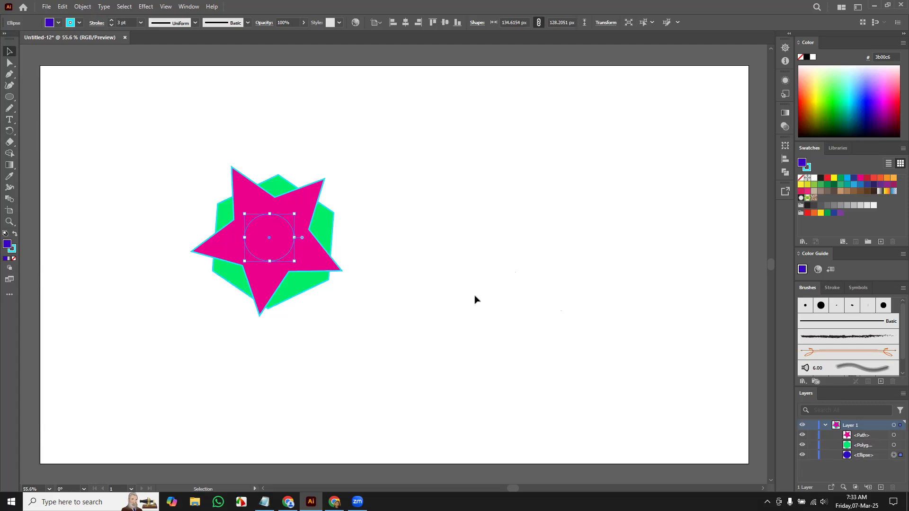
click(406, 260)
Move the star and hexagon aside to expose the circle behind them, and undo both moves and the circle's send-to-back change.
drag(297, 260, 596, 271)
drag(271, 272, 201, 361)
key(ctrl+z)
key(ctrl+z)
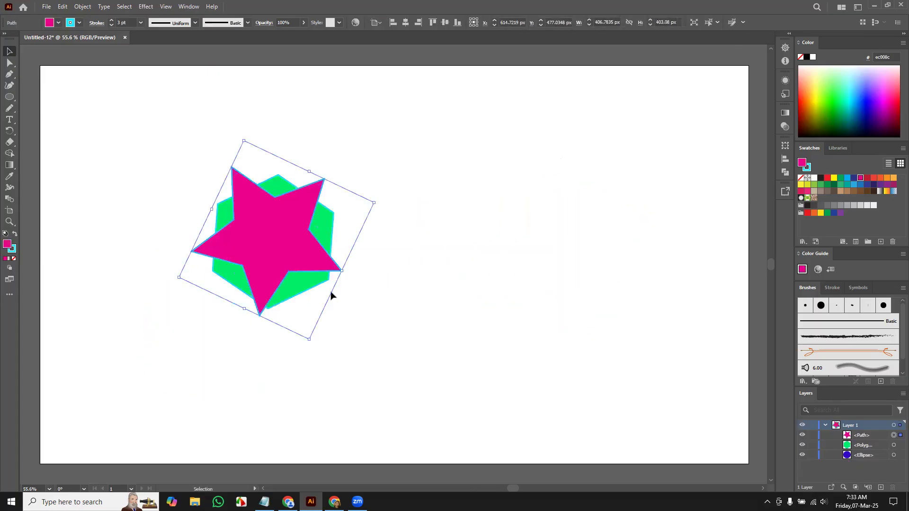
click(431, 316)
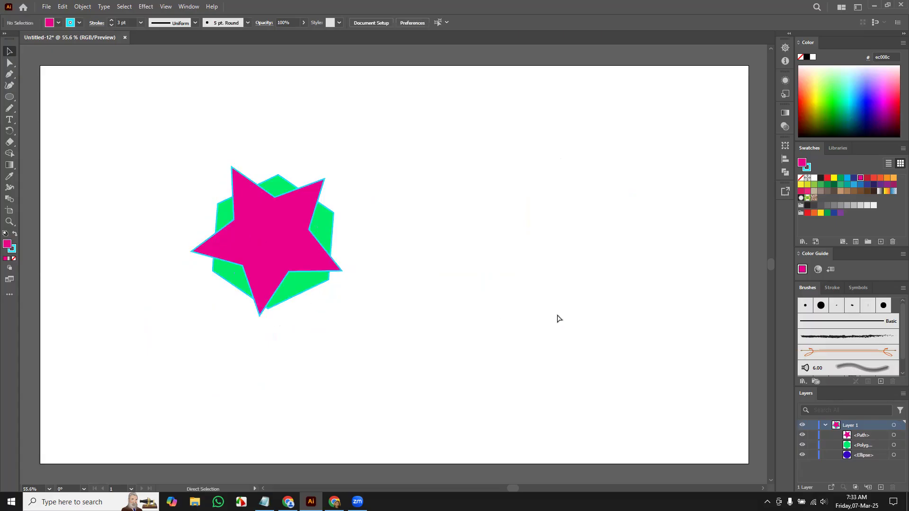
key(ctrl+z)
Examine the Arrange options and their shortcuts for the blue-violet circle without applying any, leaving the artwork deselected.
right_click(264, 245)
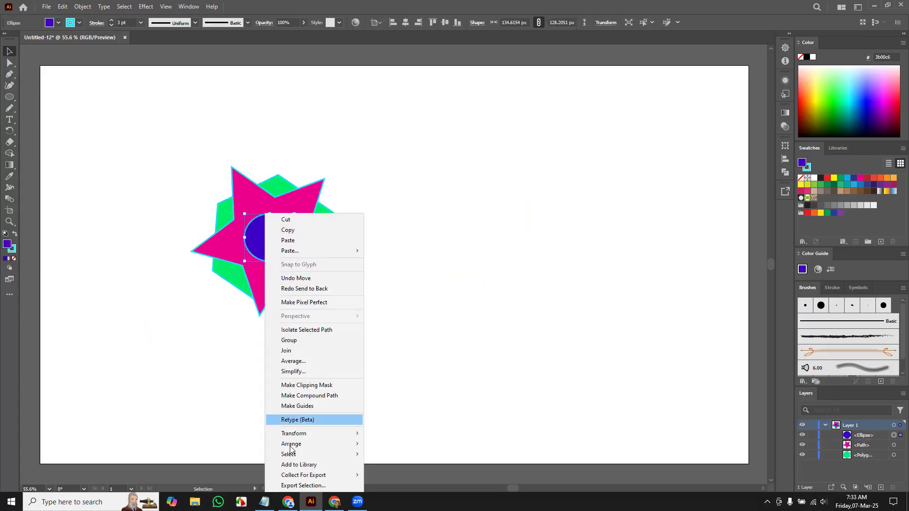
mouse_move(310, 443)
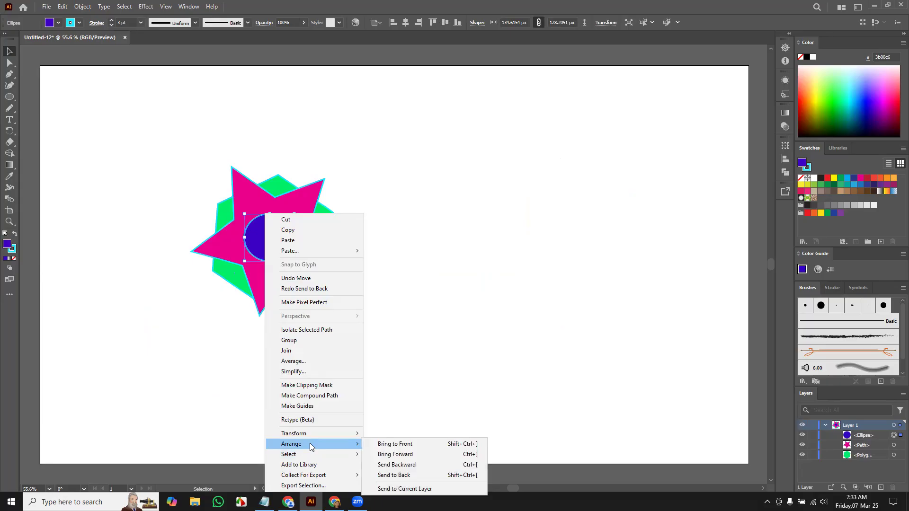
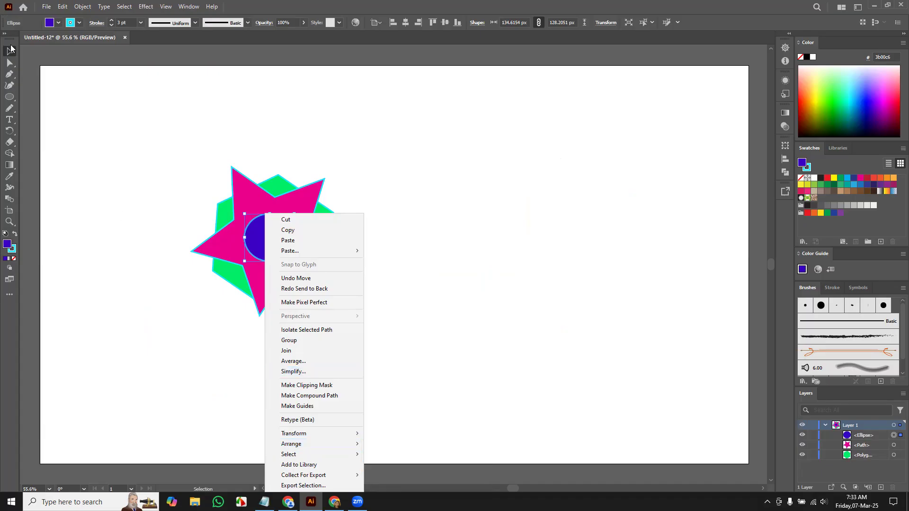
drag(178, 160, 334, 312)
click(598, 291)
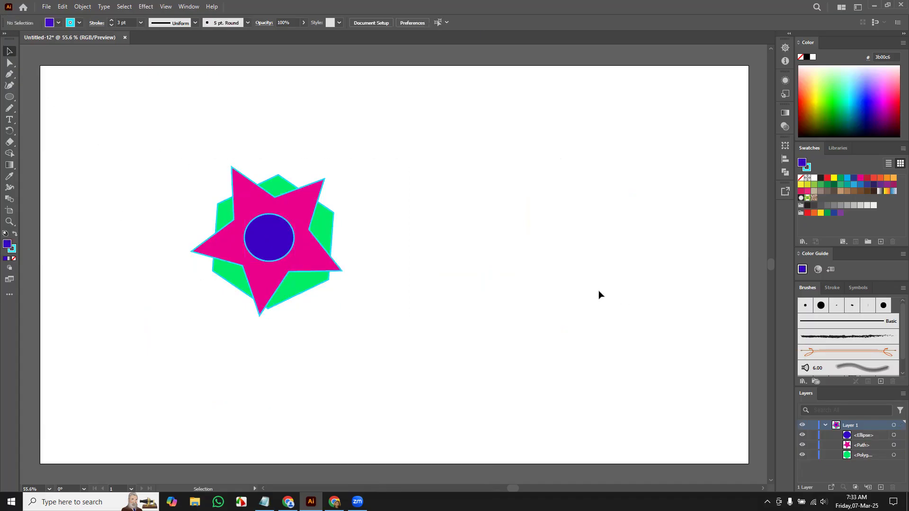
right_click(273, 237)
click(445, 241)
right_click(262, 255)
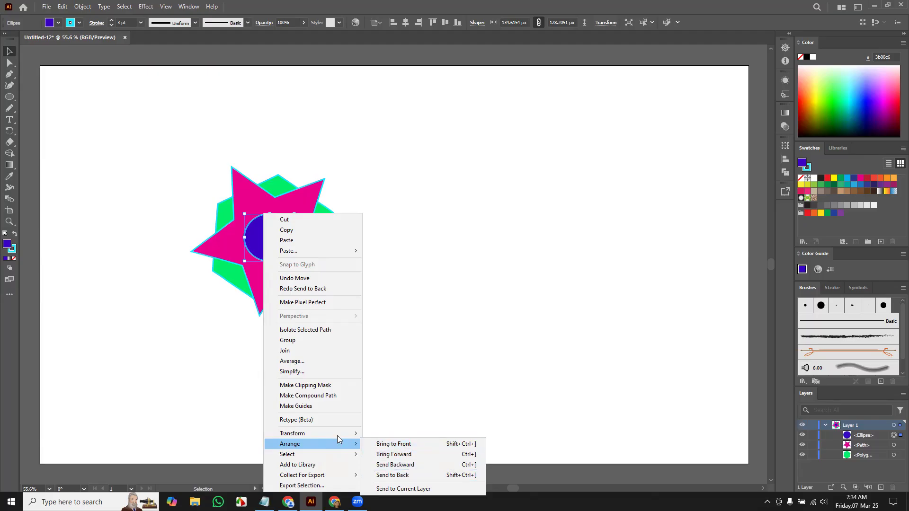
mouse_move(328, 443)
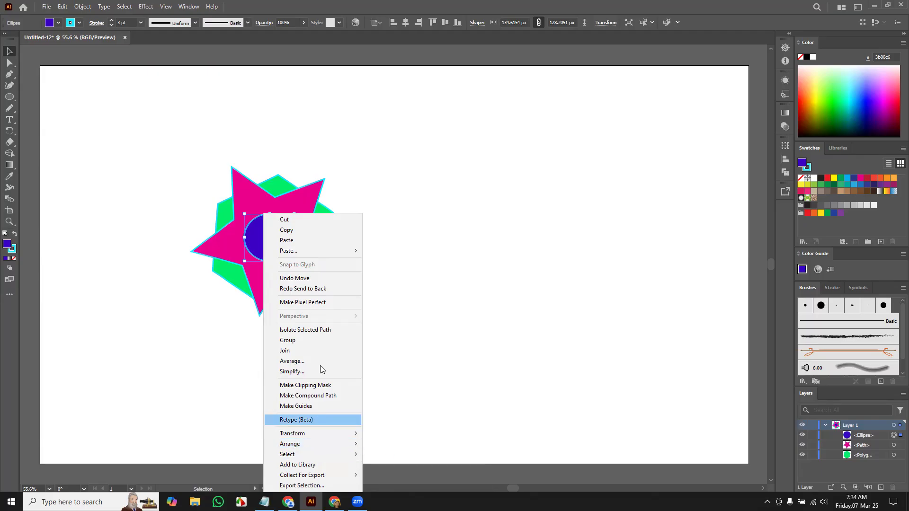
click(458, 216)
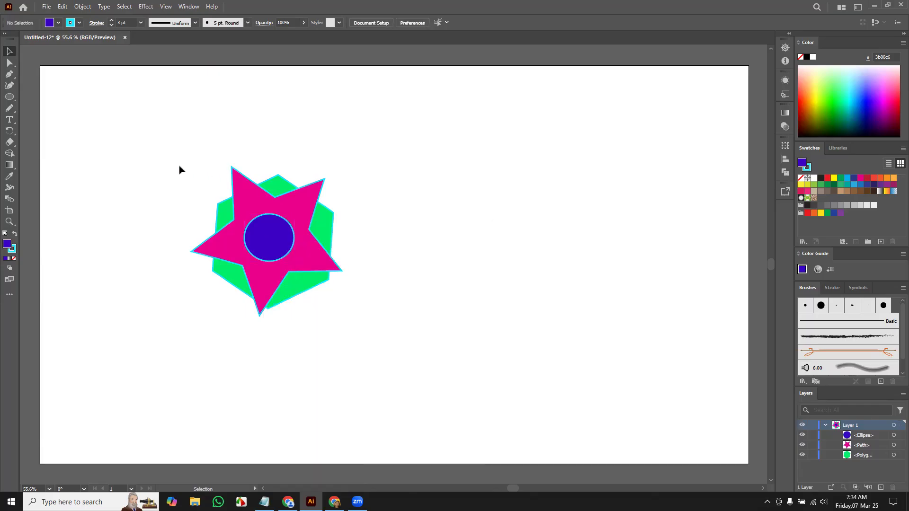
Move the hexagon, star and circle together to about X 933 px, Y 359 px, and collapse and re-expand Layer 1.
drag(208, 211, 398, 220)
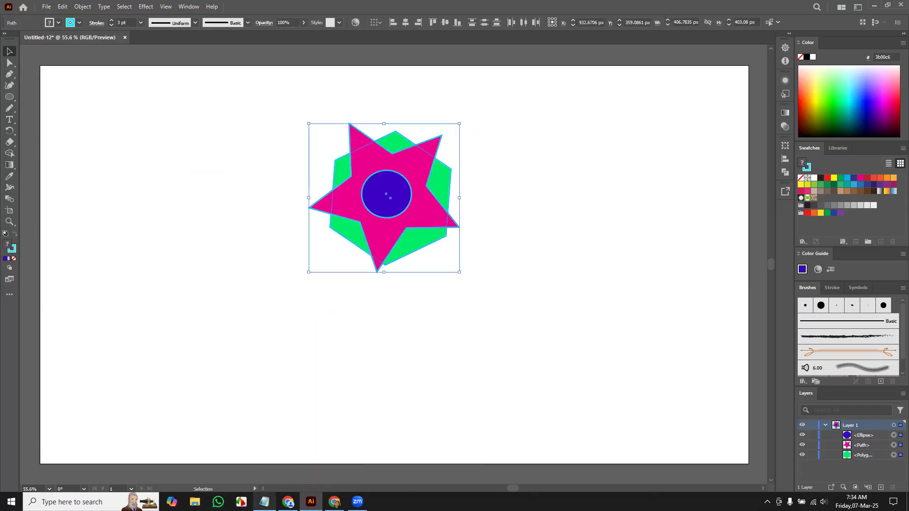
click(264, 502)
click(264, 502)
click(826, 427)
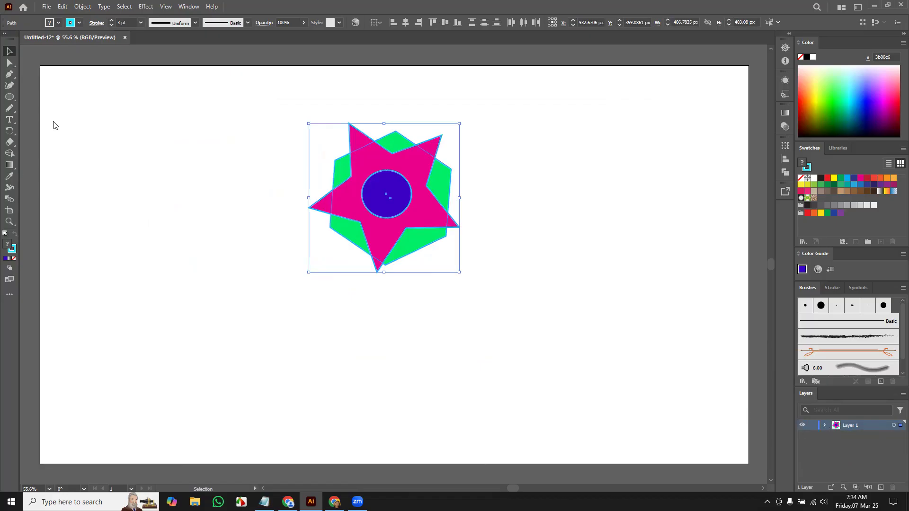
click(825, 426)
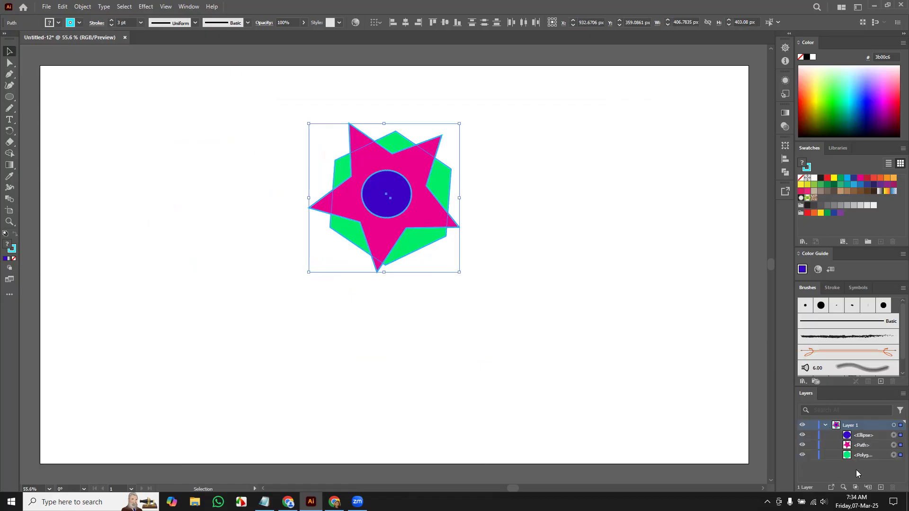
Deselect the shapes, move the ellipse below the star in Layer 1's object list, and undo that reordering.
click(599, 361)
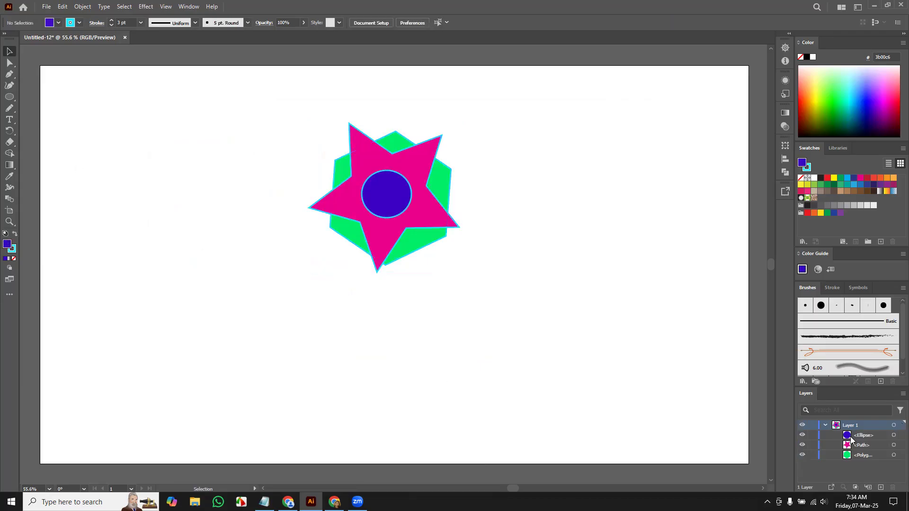
drag(867, 436, 871, 450)
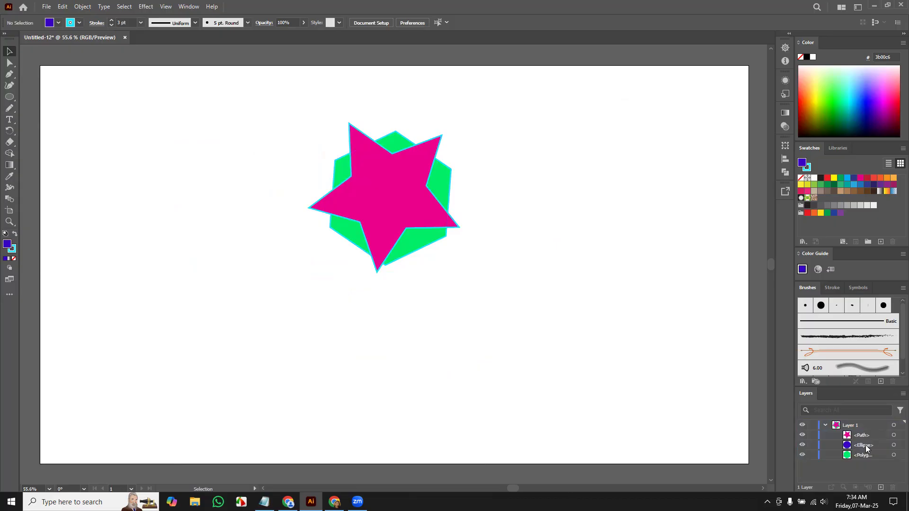
key(ctrl+z)
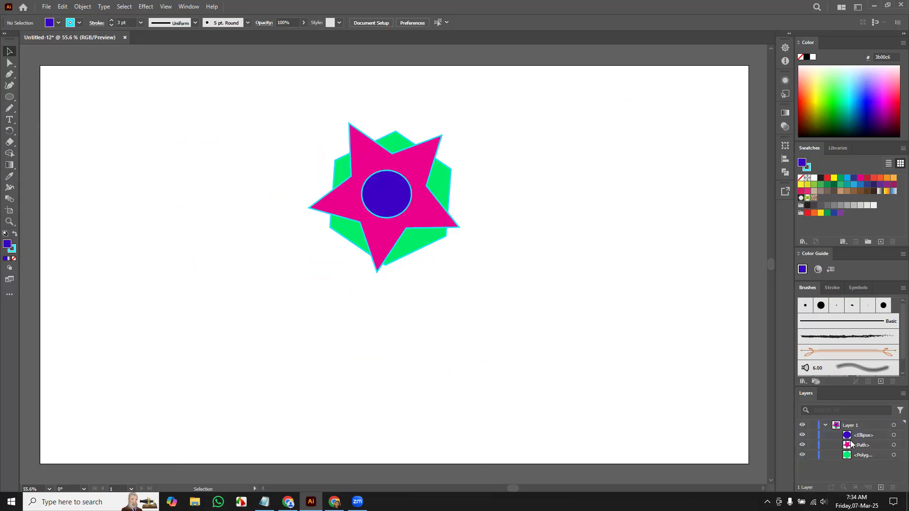
Move the hexagon, star and circle together horizontally to about X 747 px and deselect them.
drag(321, 134, 516, 339)
drag(406, 238, 338, 238)
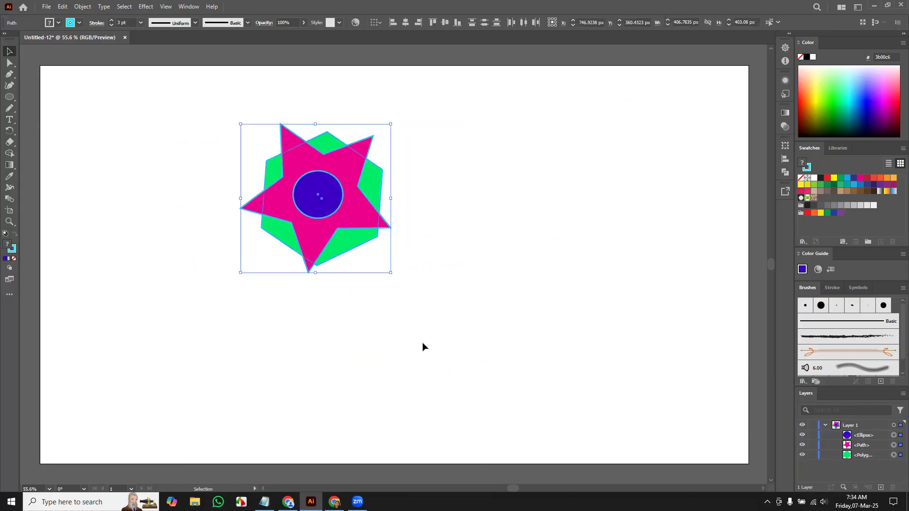
click(442, 344)
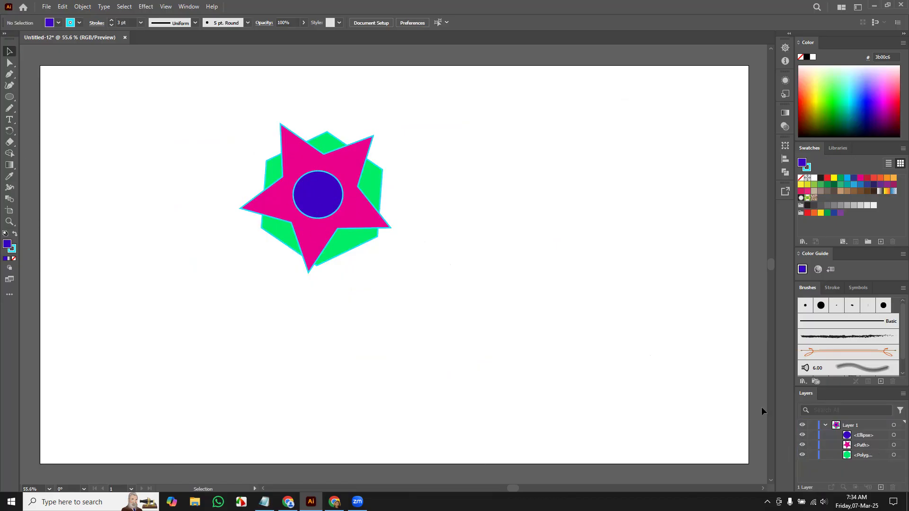
Hide the ellipse in Layer 1 and make it visible again.
click(802, 435)
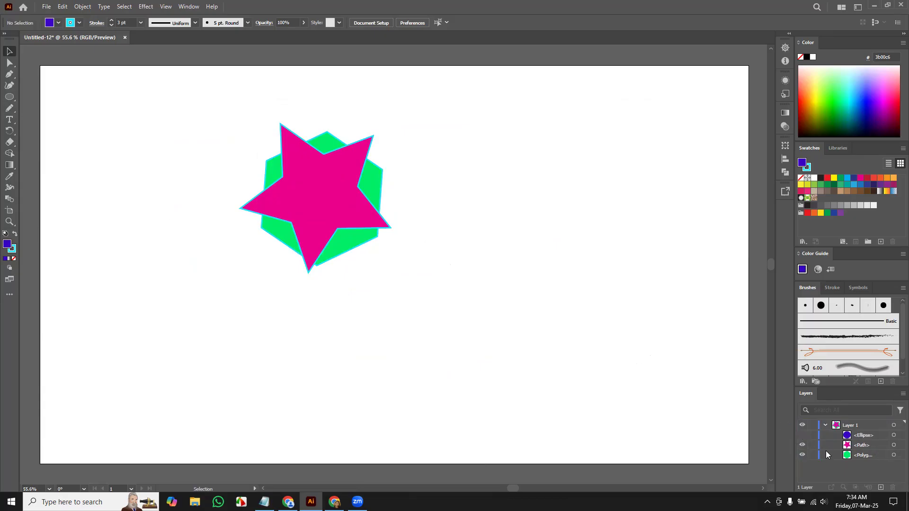
click(802, 436)
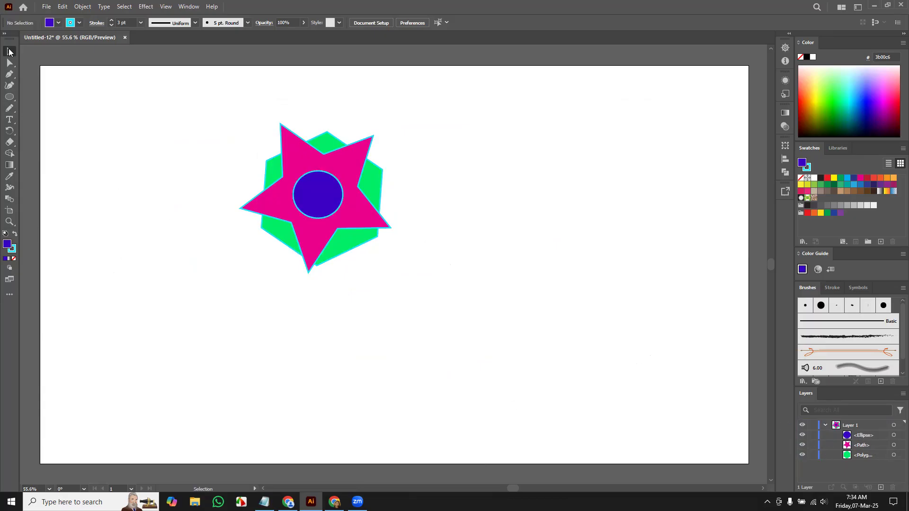
Pull the circle, star and hexagon apart and restack them in the artboard's upper left, with the circle on top.
drag(307, 196, 684, 204)
drag(299, 208, 282, 311)
drag(300, 148, 239, 128)
drag(349, 290, 298, 188)
drag(672, 211, 227, 178)
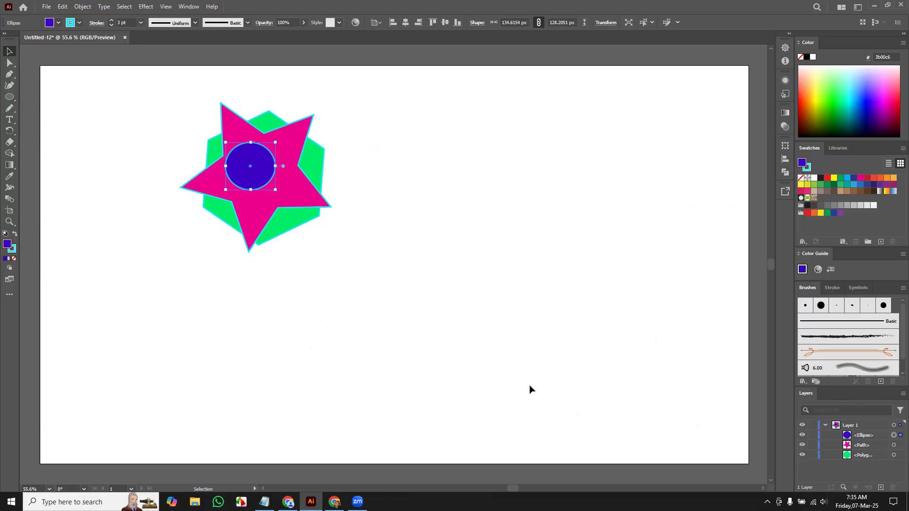
Move the circle, star and hexagon off the artboard into a row above it, with the hexagon at about X 1385 px, Y -371 px.
key(ctrl+minus)
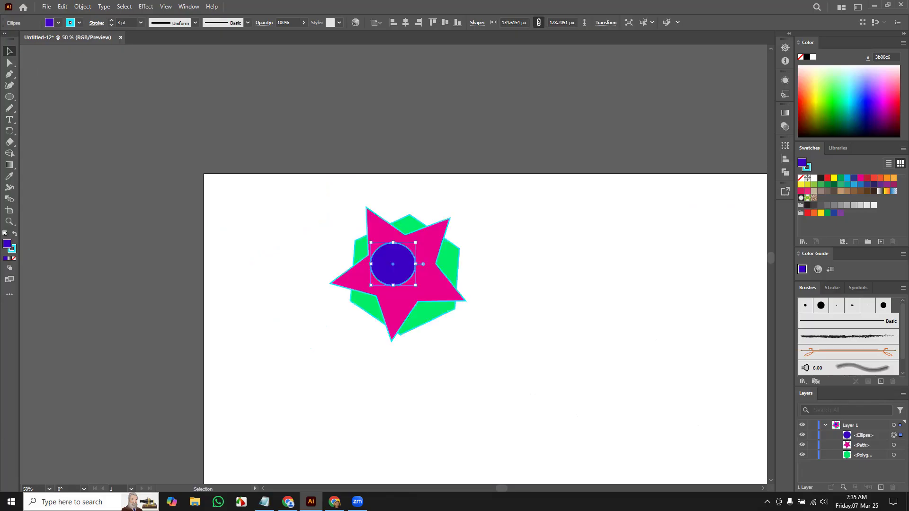
key(ctrl+0)
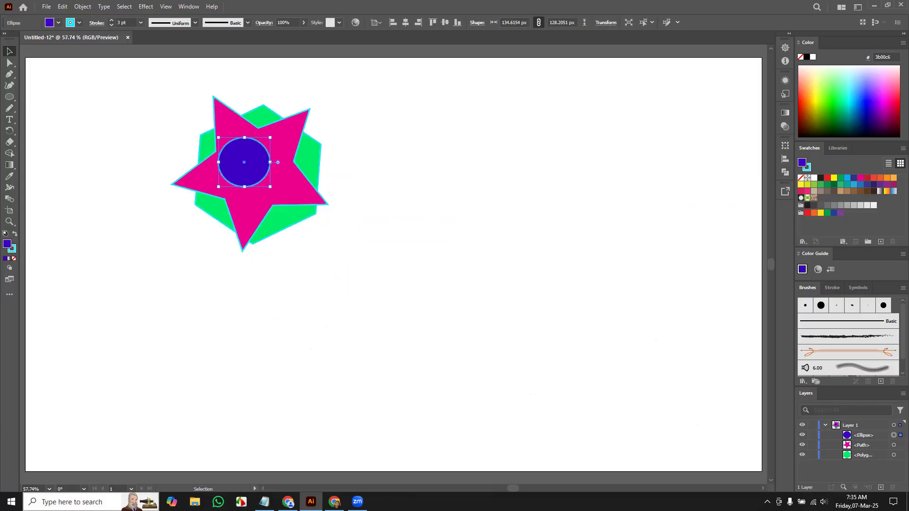
key(ctrl+minus)
key(ctrl+minus)
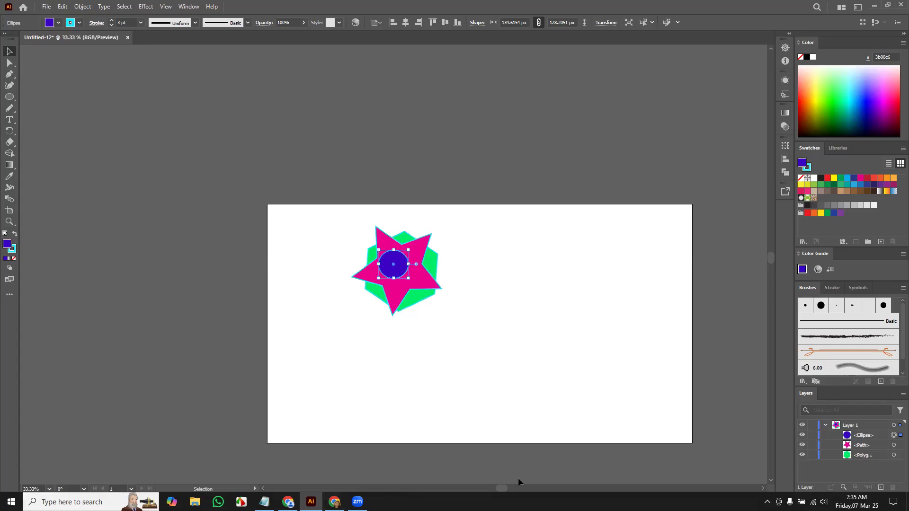
drag(504, 489, 520, 489)
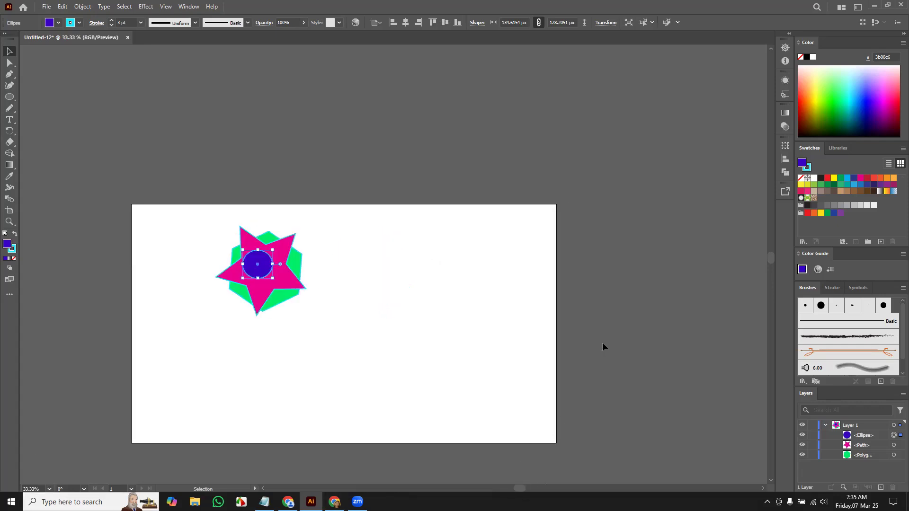
scroll(604, 345, down, 2)
scroll(608, 348, down, 1)
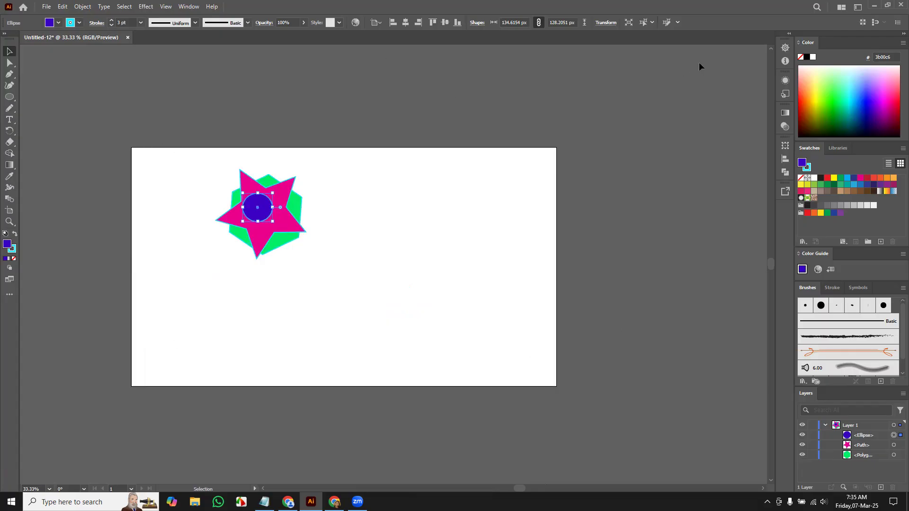
key(ctrl+minus)
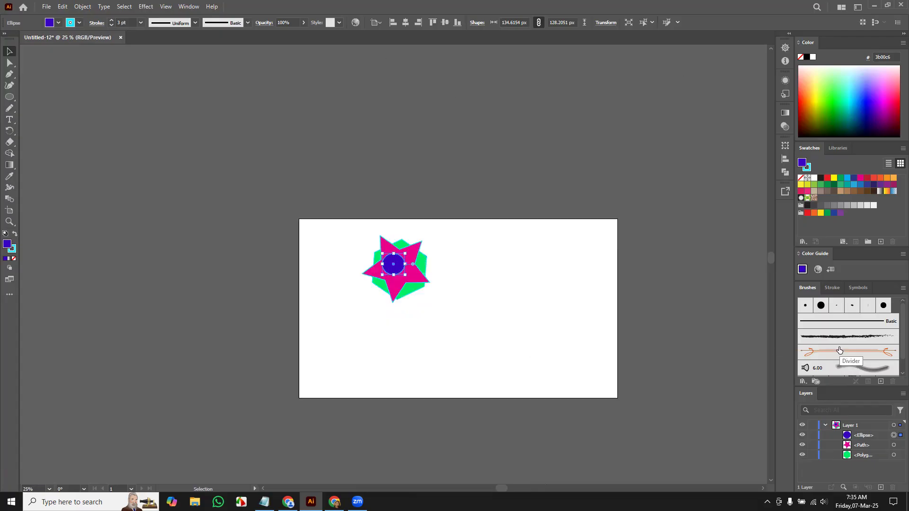
drag(502, 489, 523, 489)
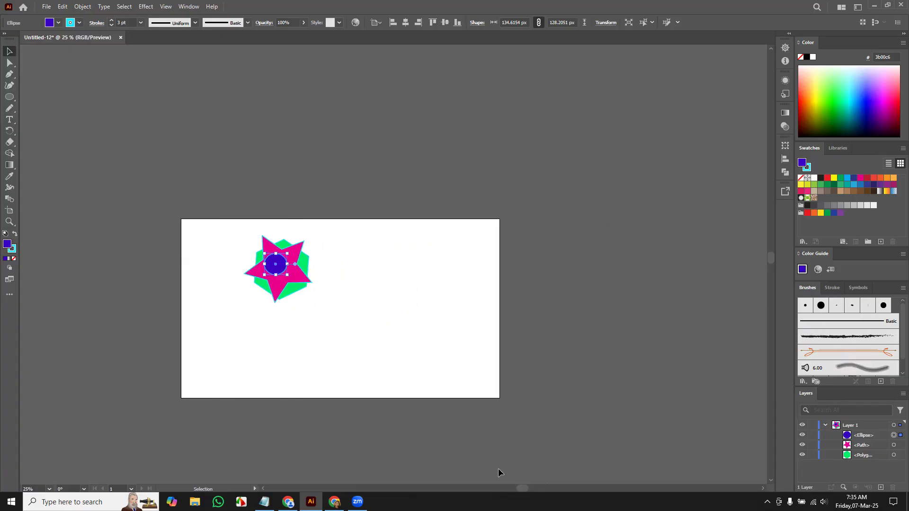
click(428, 330)
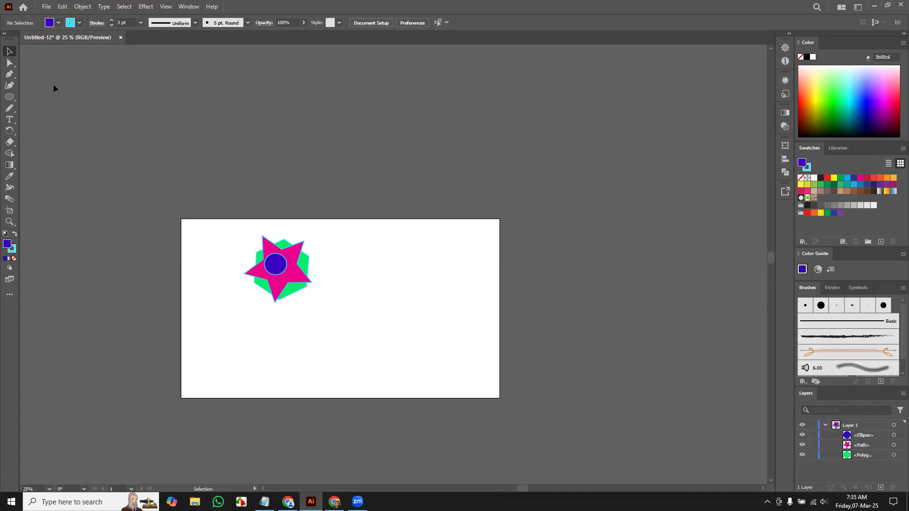
drag(284, 264, 505, 151)
drag(285, 132, 293, 162)
drag(367, 157, 354, 175)
drag(481, 150, 402, 146)
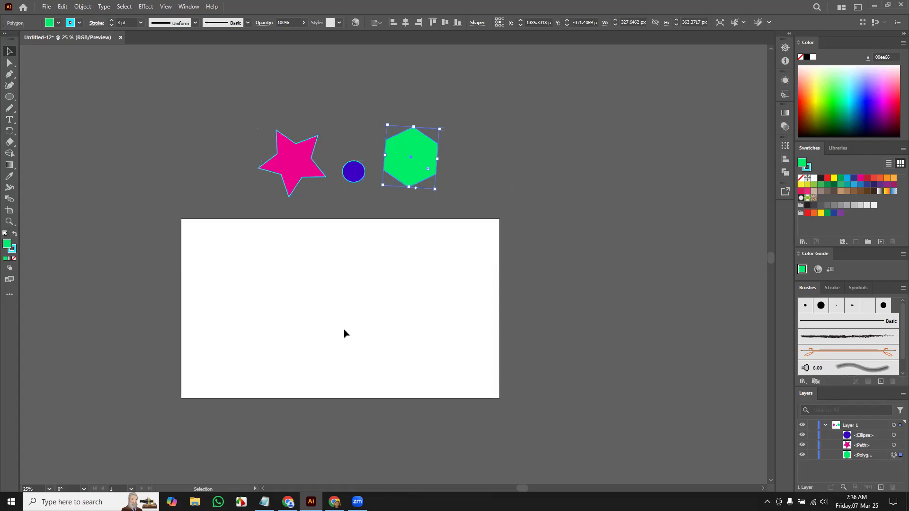
Spread the star, circle and hexagon farther apart above the artboard, with the hexagon at about X 1469 px, Y -486 px.
drag(286, 171, 240, 156)
drag(351, 166, 331, 138)
drag(410, 152, 424, 133)
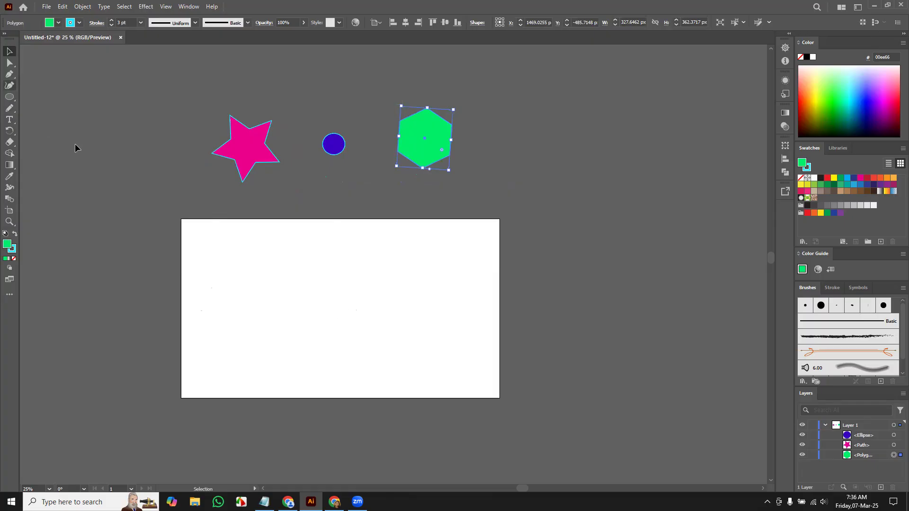
Move the star, circle and hexagon back onto the artboard, placing the hexagon at about X 1649 px, Y 496 px, and deselect.
drag(243, 140, 243, 297)
drag(335, 150, 362, 322)
drag(419, 137, 449, 305)
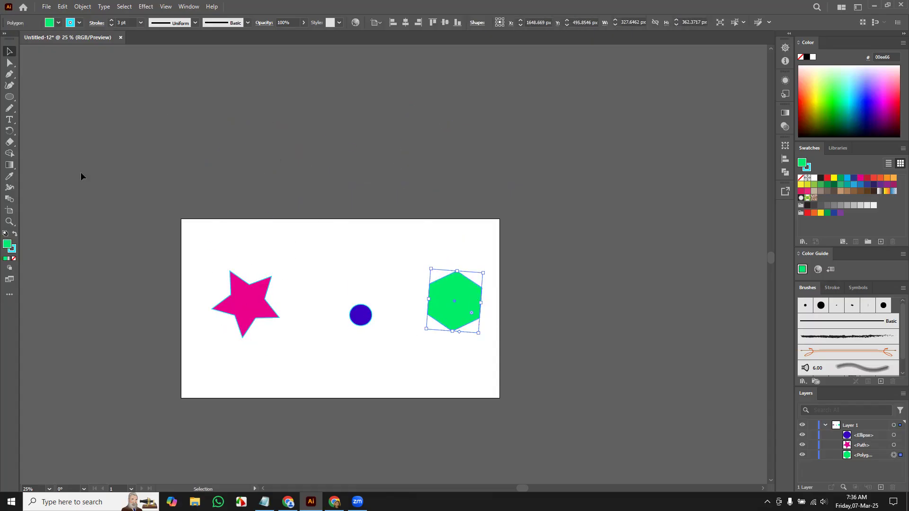
click(503, 475)
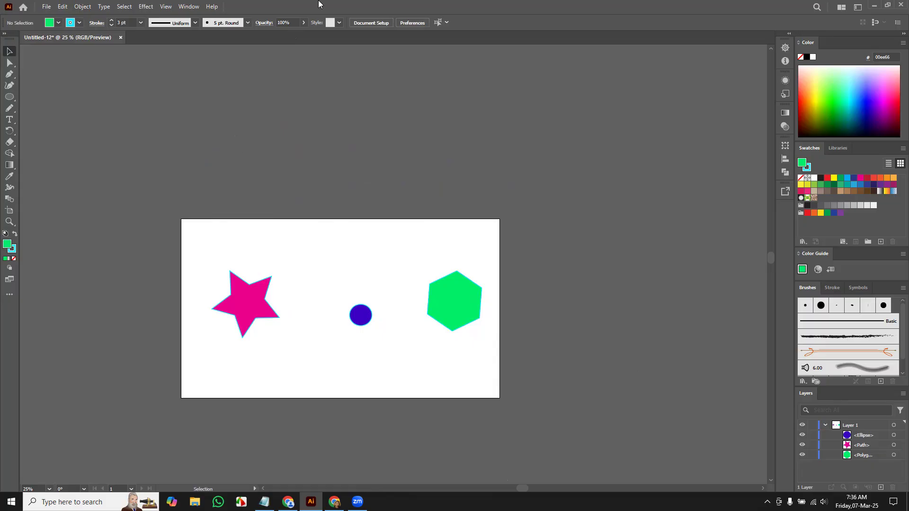
Open the document's save dialog to view the file name and Adobe Illustrator format, and cancel without saving.
click(46, 6)
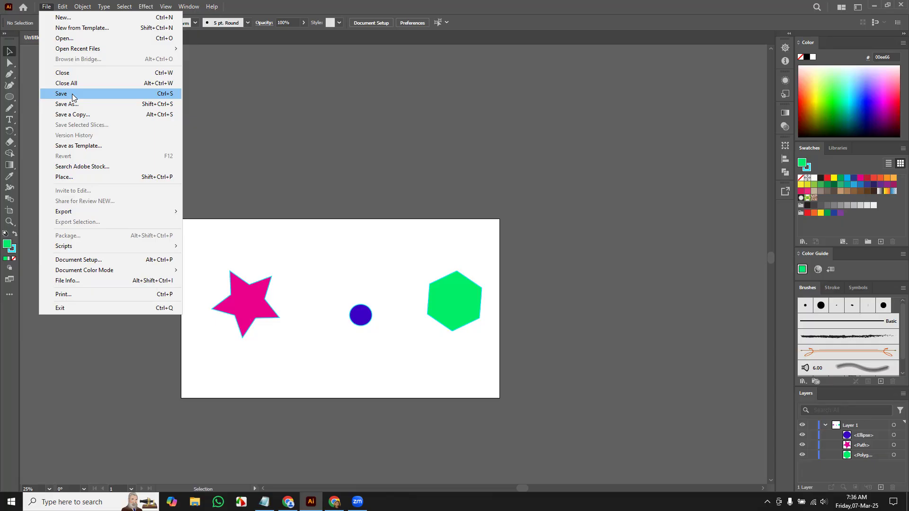
click(93, 94)
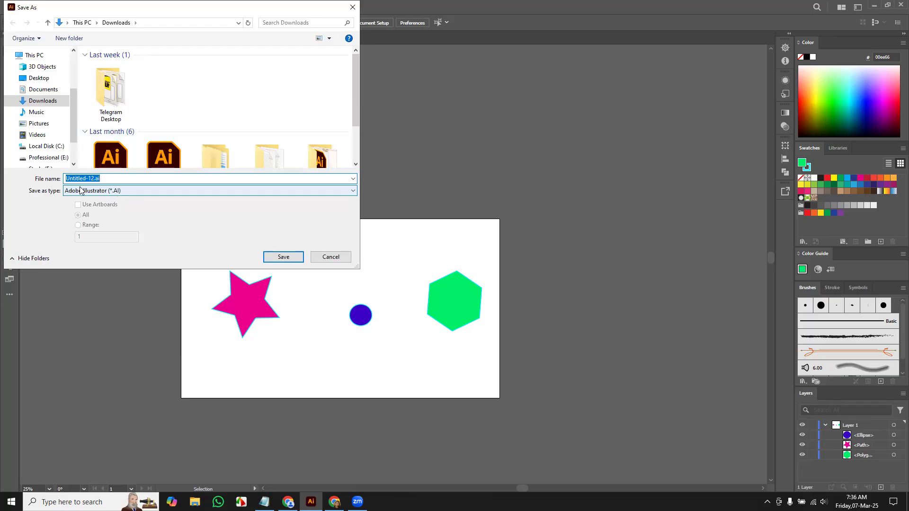
click(331, 257)
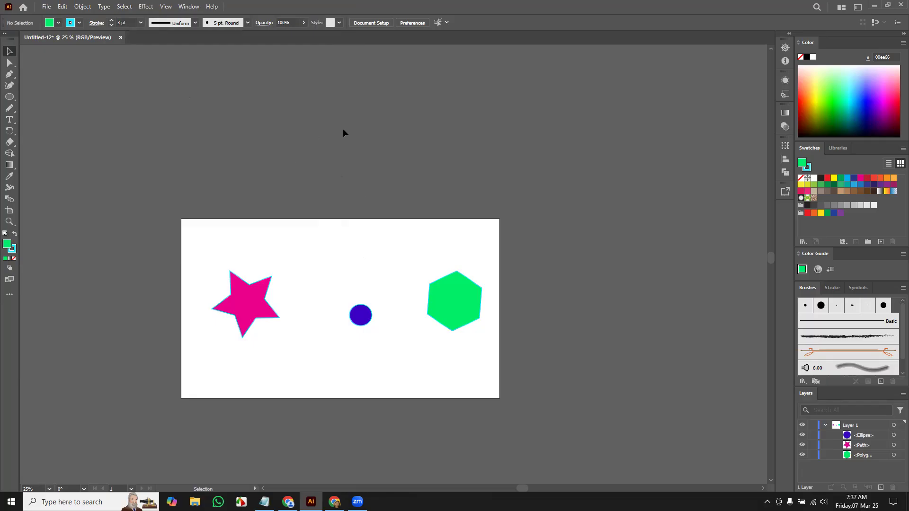
Move the hexagon off the artboard to above it, at about X 966 px, Y -462 px.
click(47, 7)
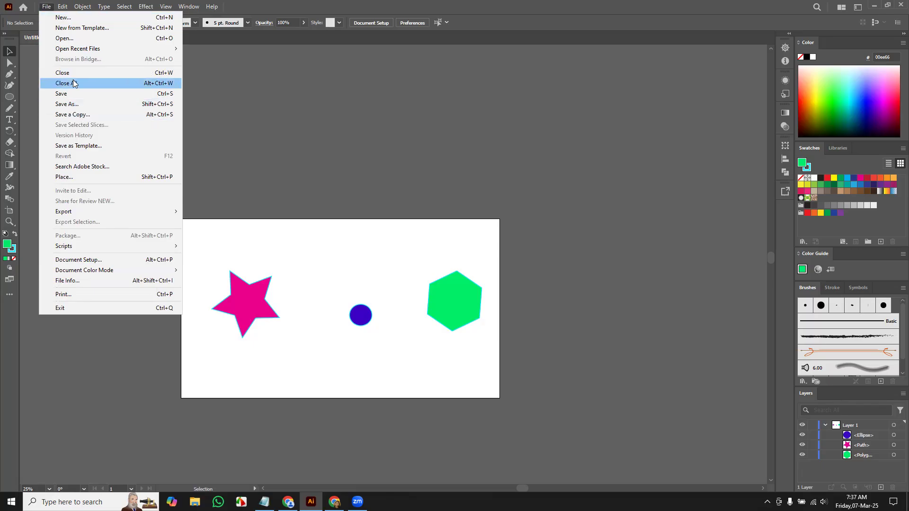
mouse_move(76, 212)
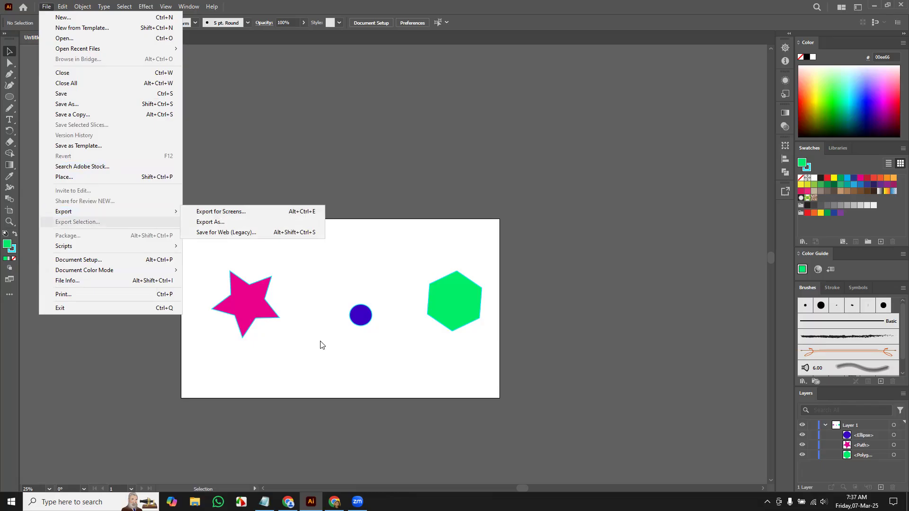
drag(450, 303, 338, 152)
Export the design to Downloads as a JPEG named Untitled-12 with Use Artboards enabled and quality 10.
click(46, 6)
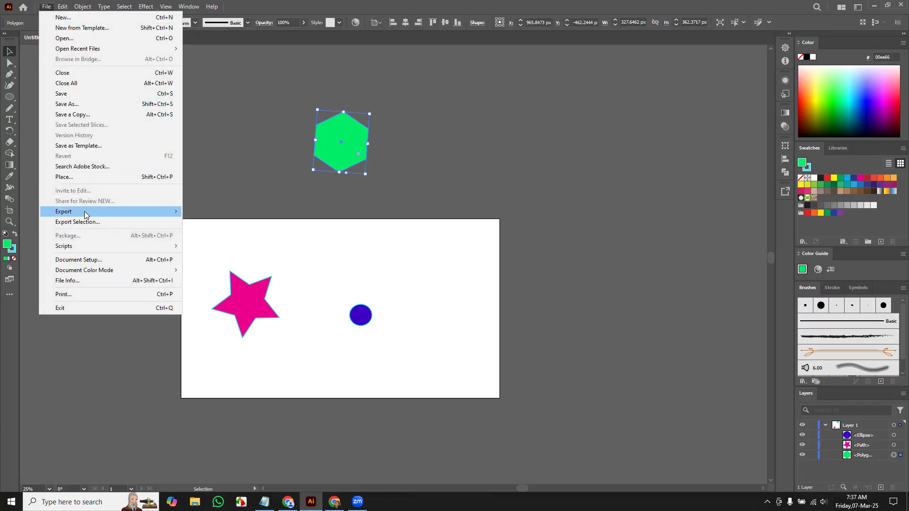
mouse_move(85, 211)
click(210, 222)
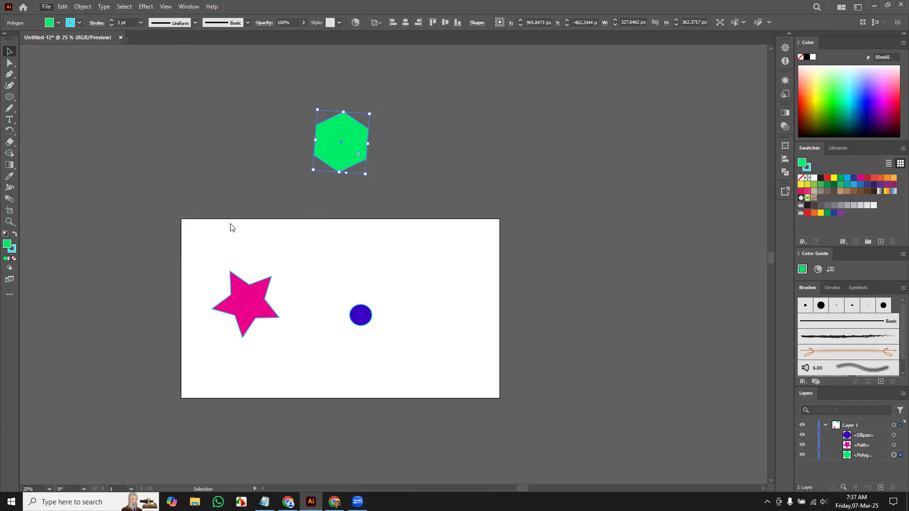
click(123, 193)
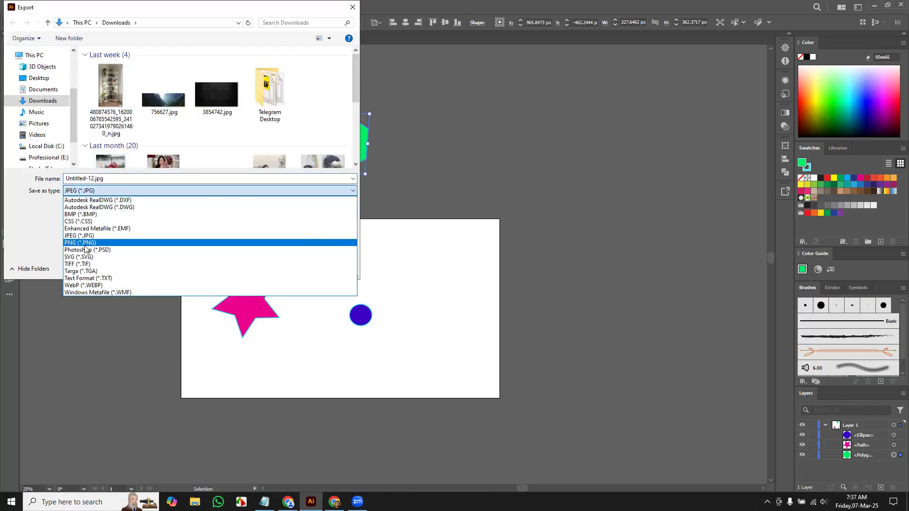
click(138, 238)
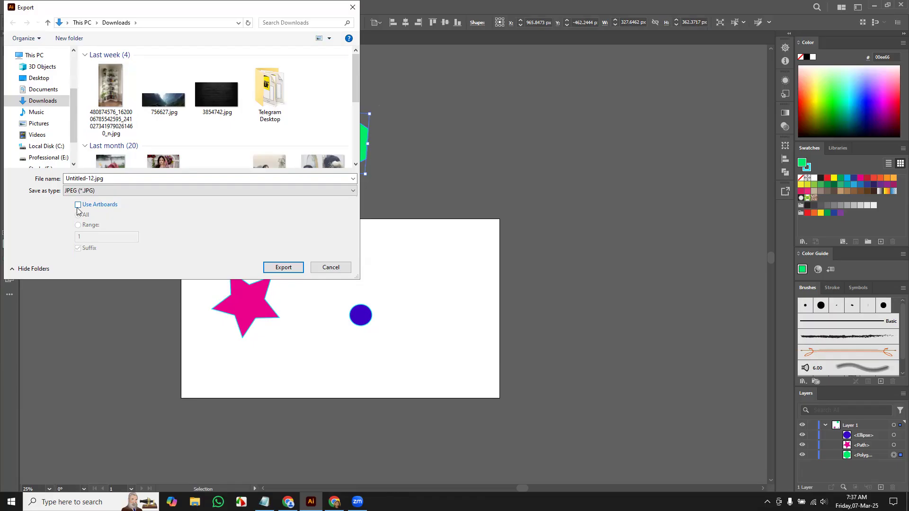
click(78, 207)
click(299, 268)
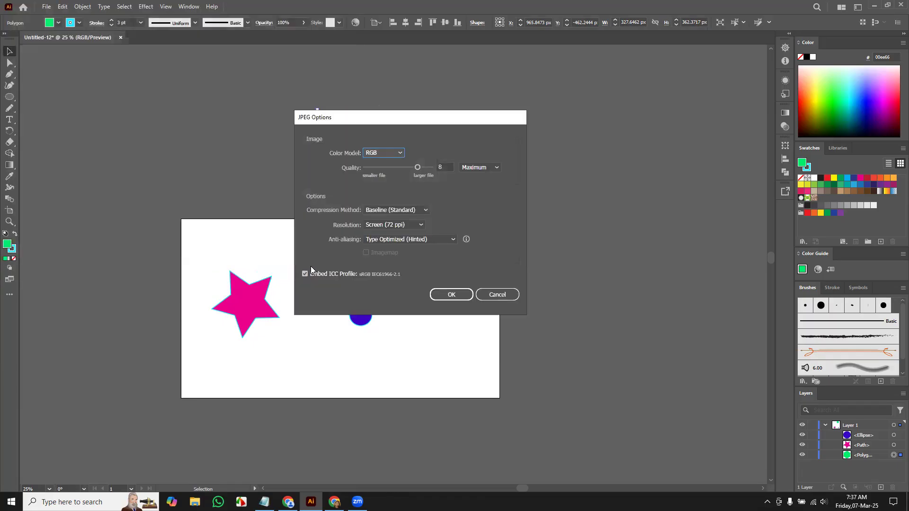
drag(417, 167, 436, 174)
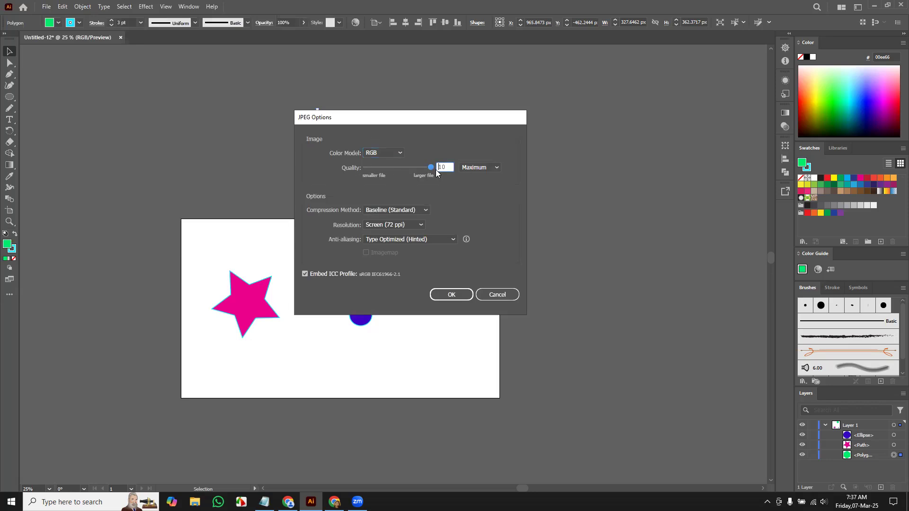
click(451, 294)
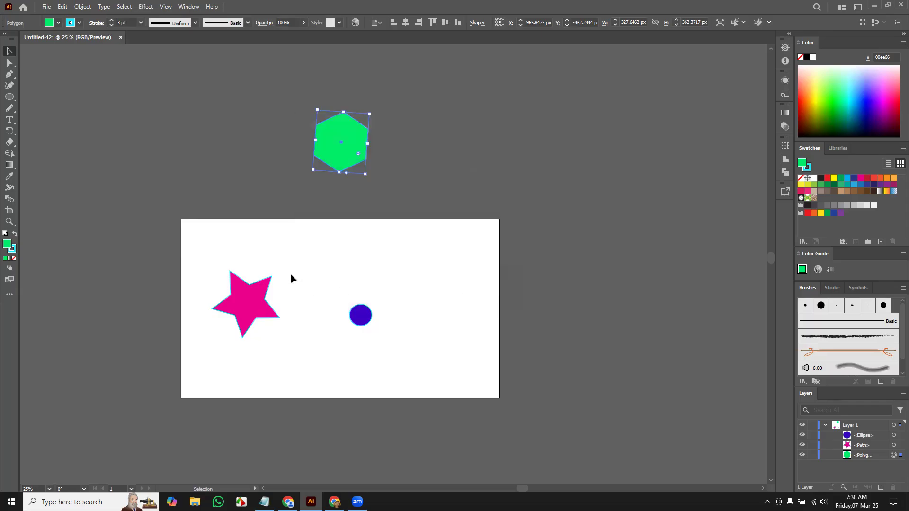
Export the design again as the JPEG Untitled-12.1.jpg in Downloads with Use Artboards disabled, keeping the JPEG options.
click(46, 7)
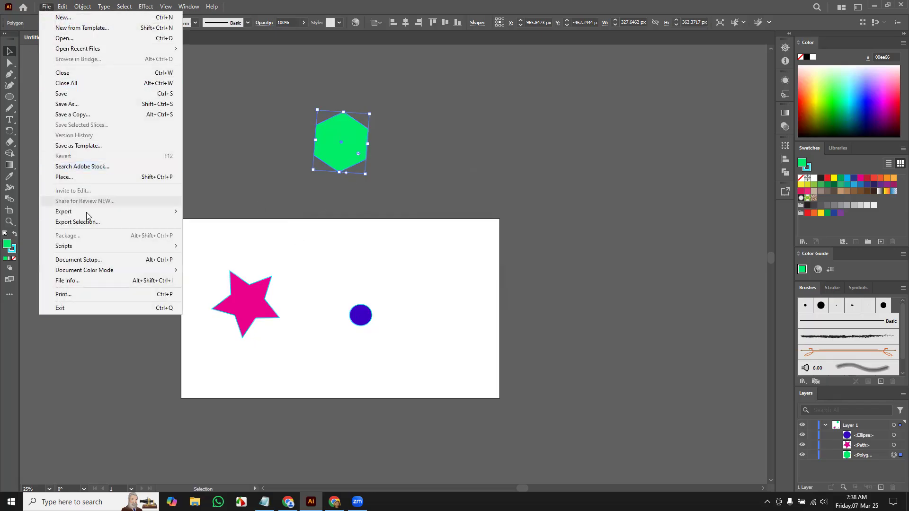
mouse_move(86, 212)
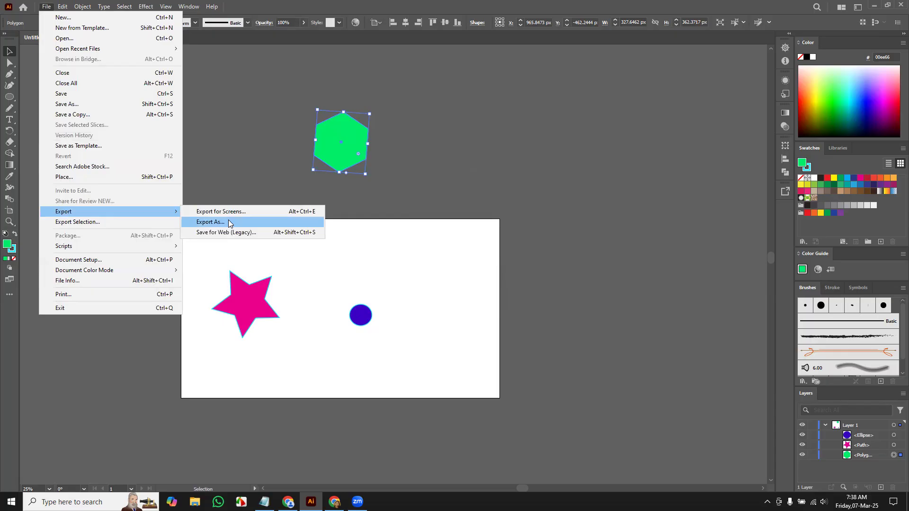
click(229, 223)
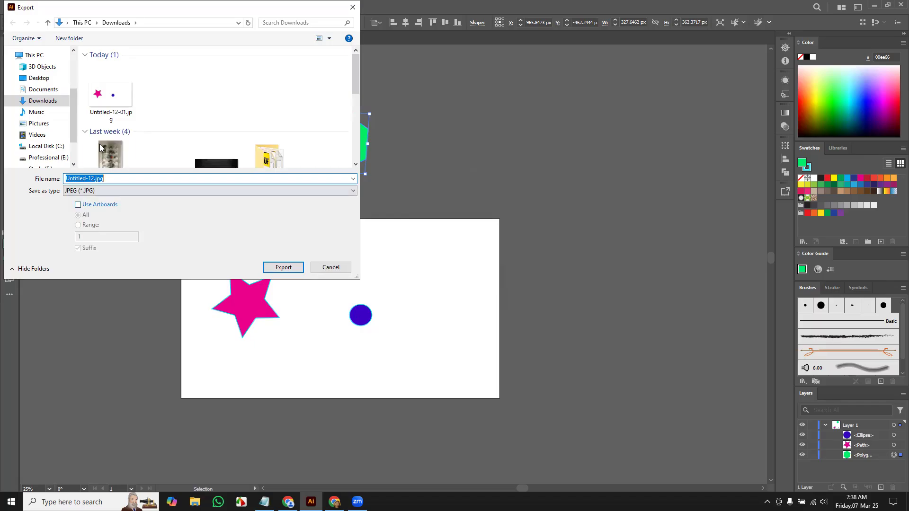
click(94, 179)
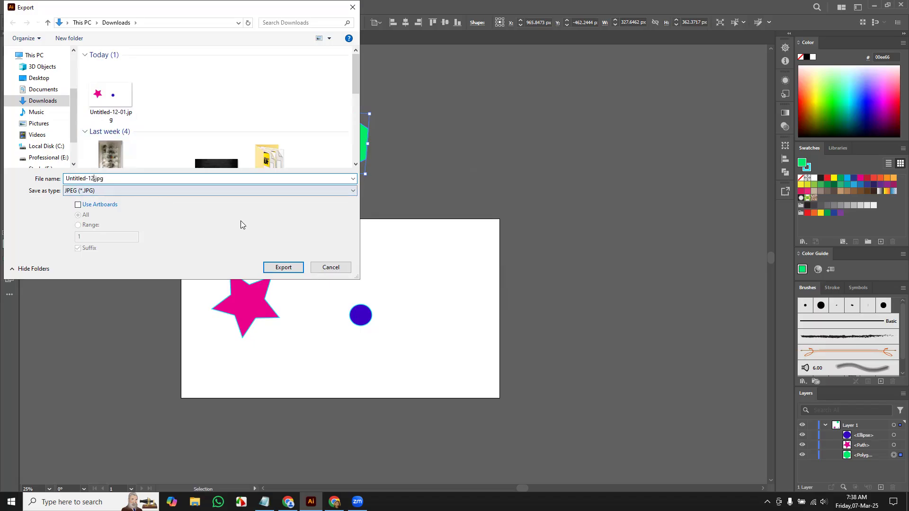
text(1.)
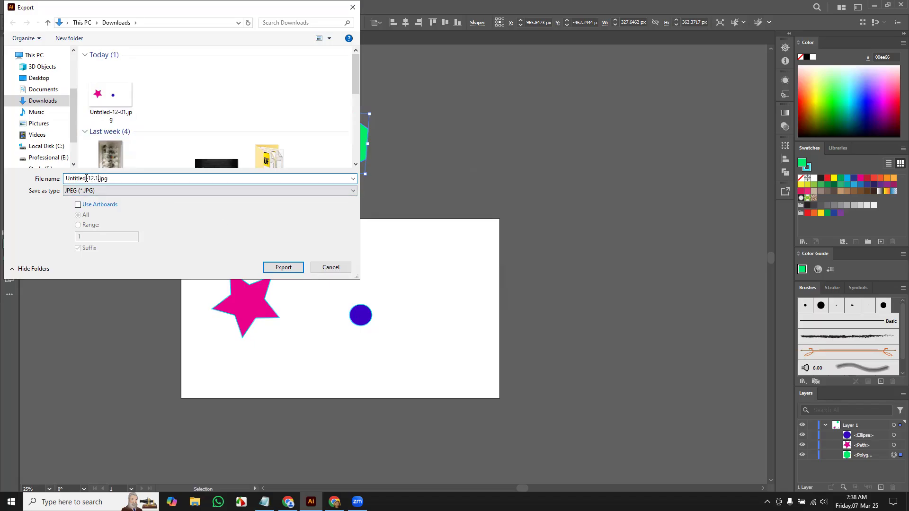
click(283, 268)
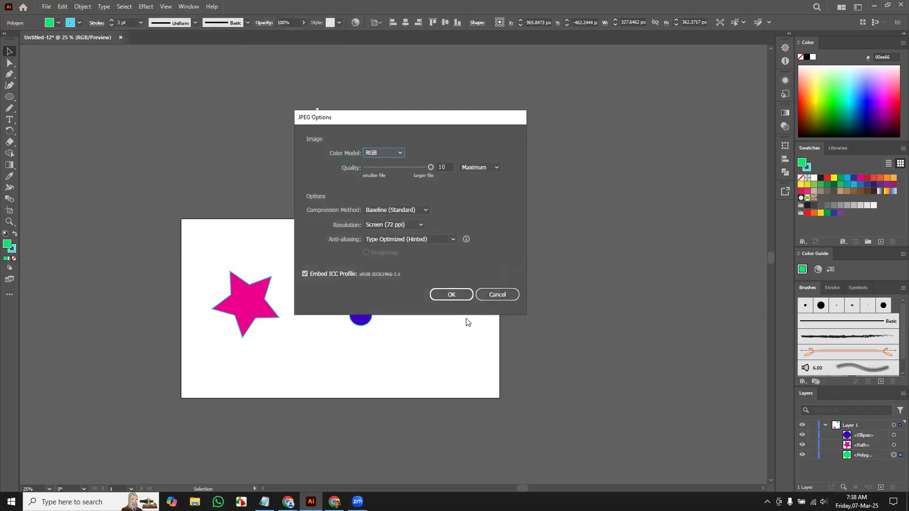
click(451, 295)
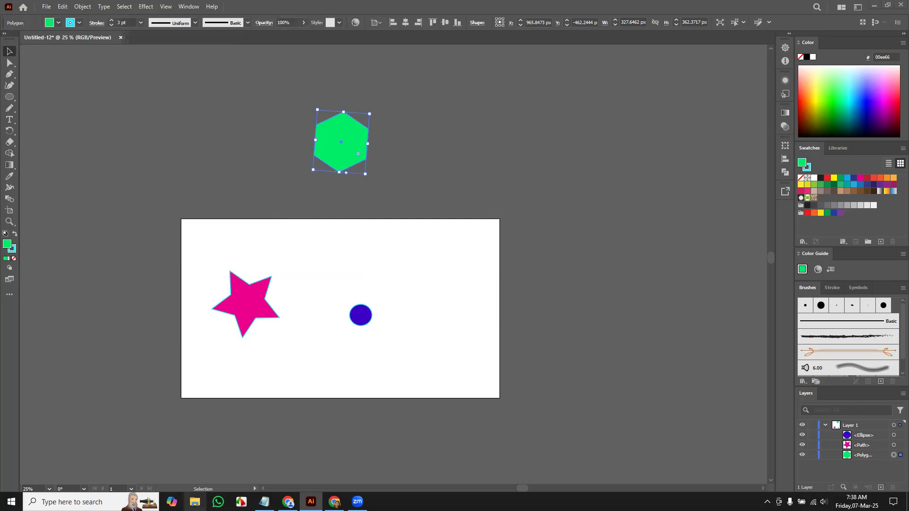
Switch to File Explorer, open the Downloads folder and select the exported Untitled-12.1.jpg.
key(super+e)
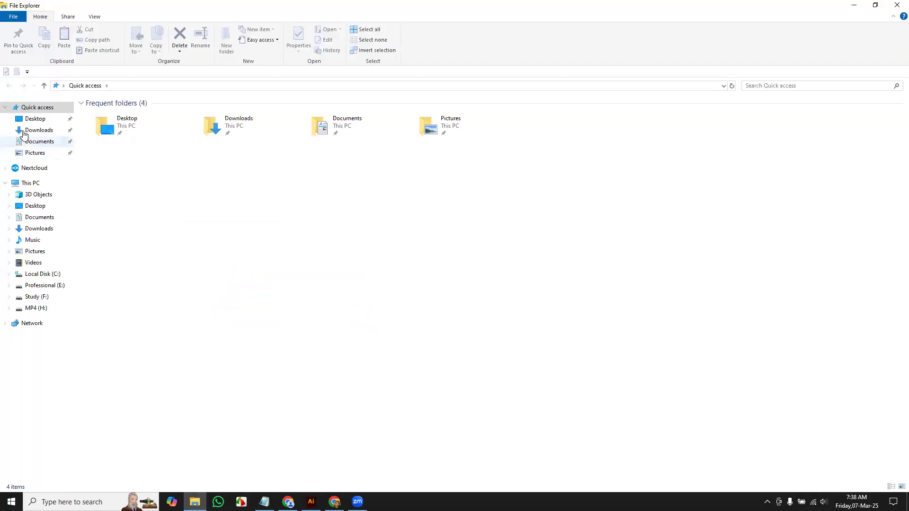
click(40, 132)
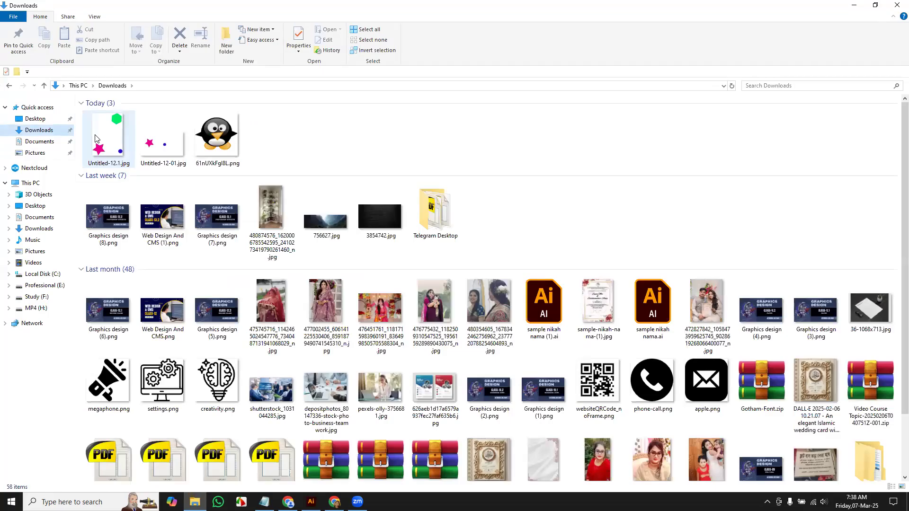
click(96, 138)
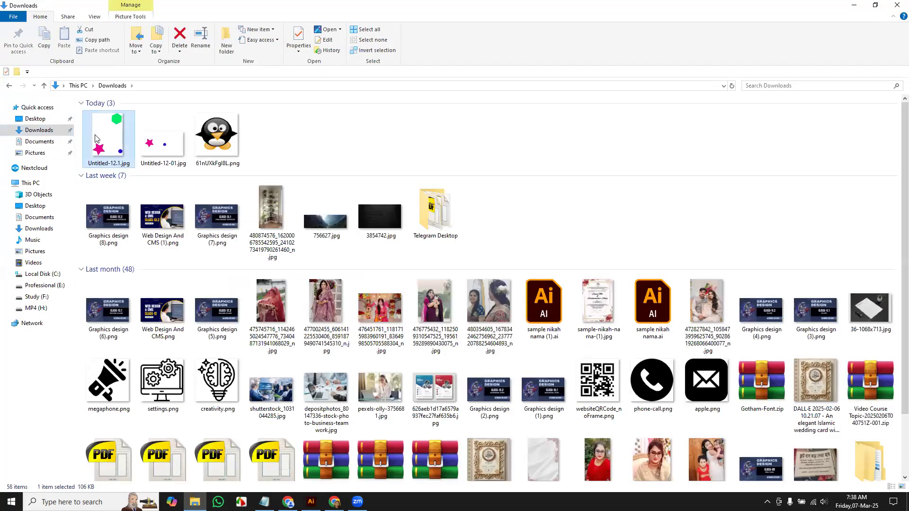
Open the exported Untitled-12.1.jpg and compare it with the artboard-limited export Untitled-12-01.jpg.
double_click(118, 134)
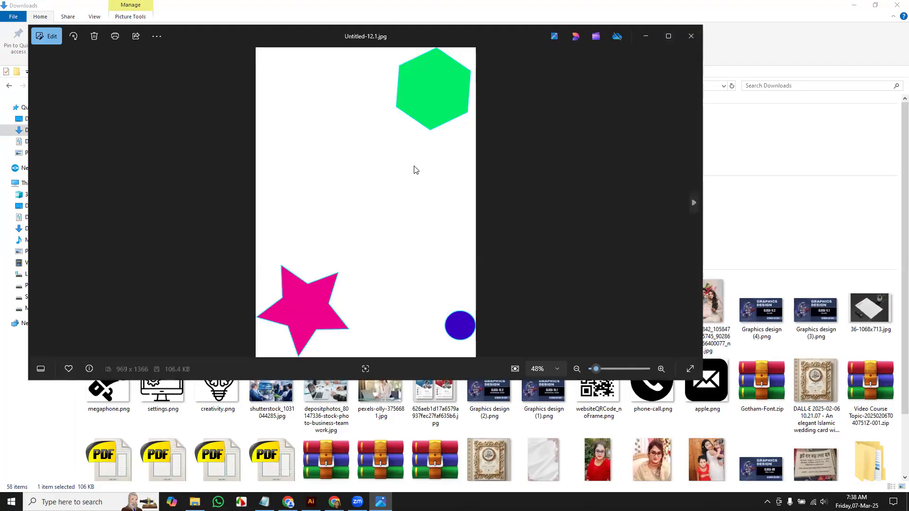
click(695, 206)
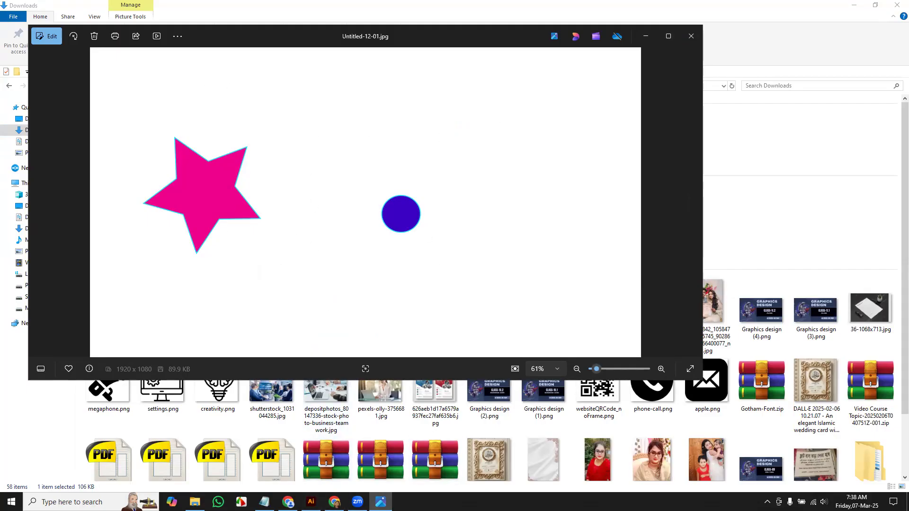
Switch to Illustrator, move the hexagon above the artboard to about X 1388 px, Y -442 px, and check the lesson outline in Notepad.
click(311, 501)
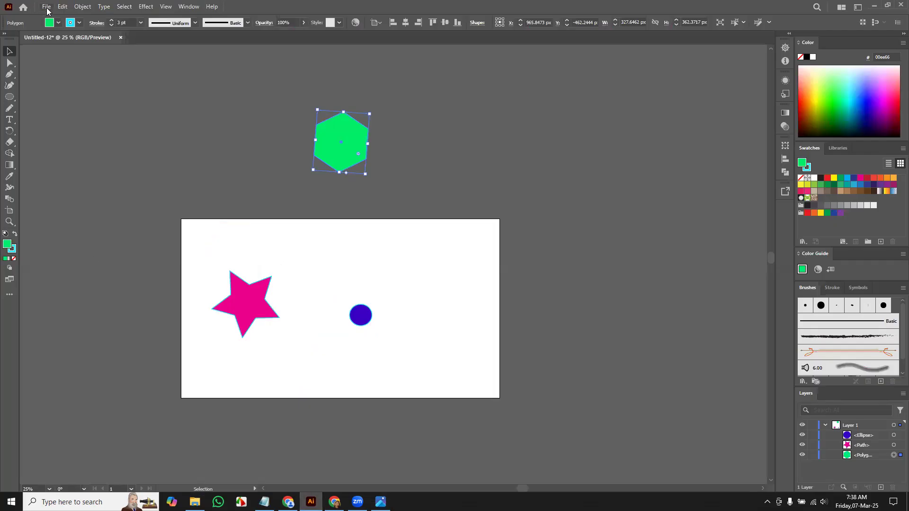
drag(347, 150, 409, 157)
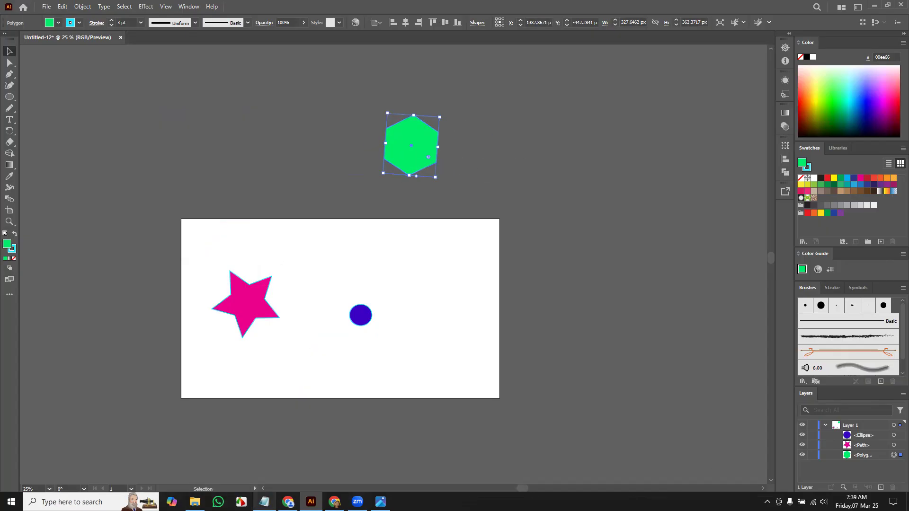
click(264, 502)
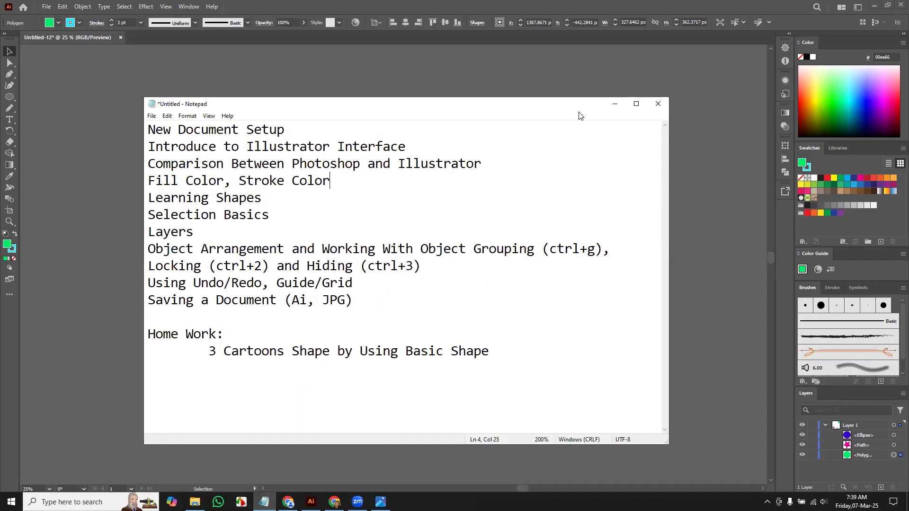
click(614, 103)
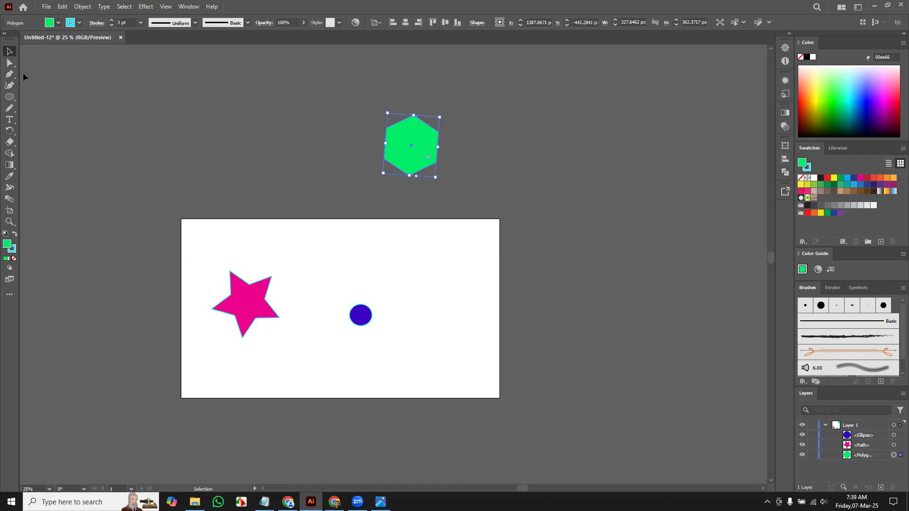
Arrange the shapes in a row inside the artboard, with the star left, the blue circle centred and the green hexagon right.
mouse_move(248, 302)
mouse_down()
mouse_move(266, 109)
mouse_move(270, 175)
mouse_move(256, 303)
mouse_up()
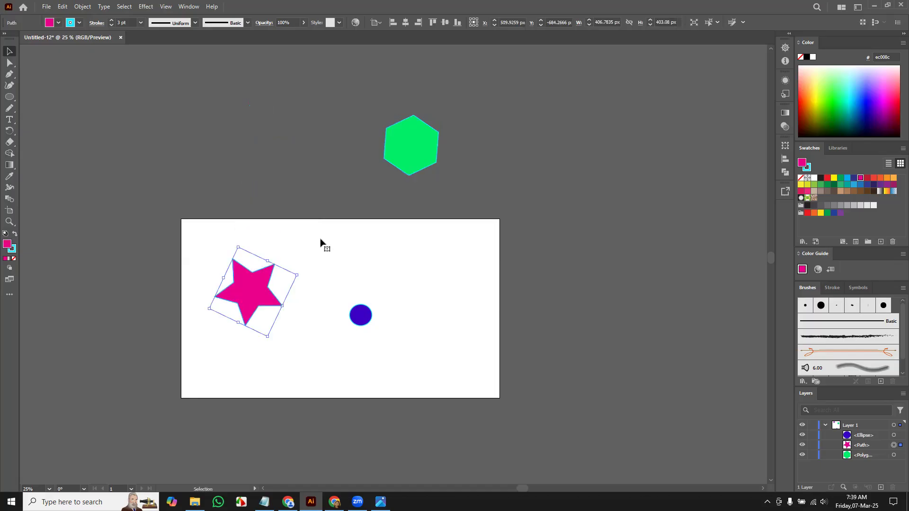
drag(419, 166, 441, 320)
mouse_move(366, 302)
mouse_down()
mouse_move(366, 143)
mouse_move(351, 294)
mouse_up()
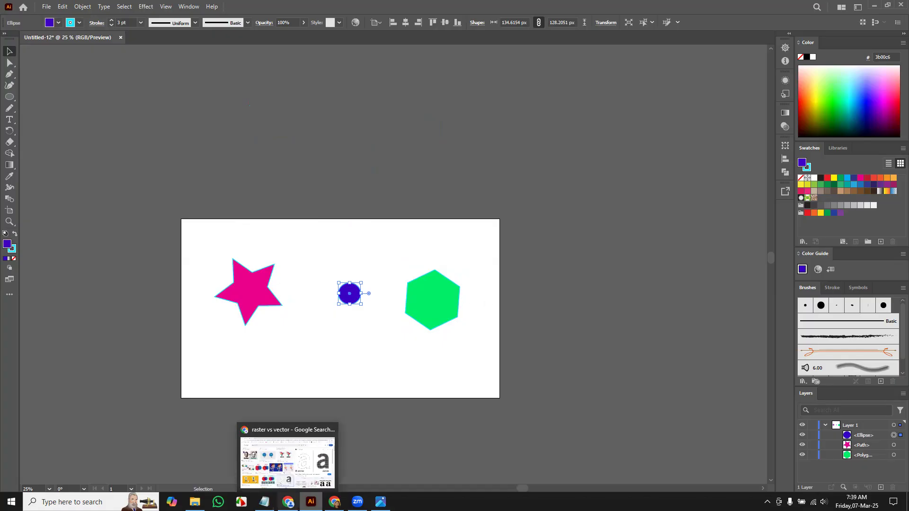
Switch to the image viewer and compare the exports Untitled-12-01.jpg and Untitled-12.1.jpg again.
click(359, 456)
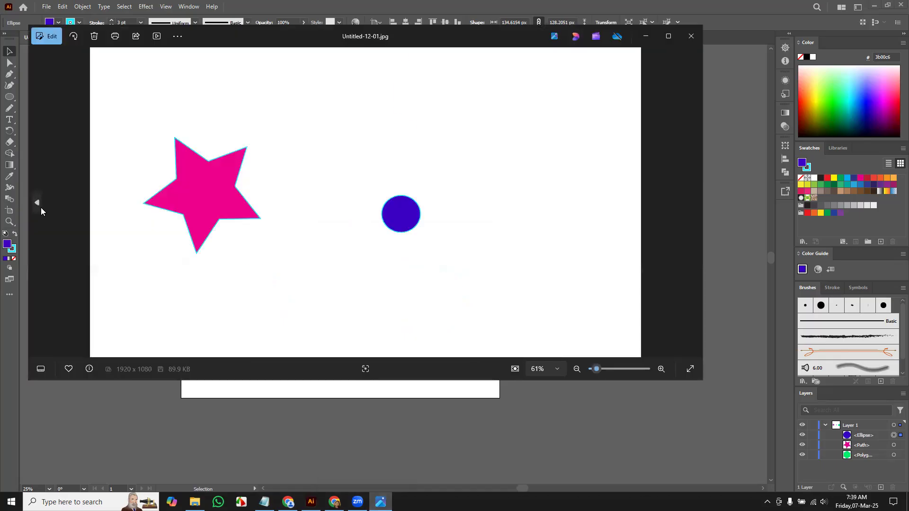
click(41, 208)
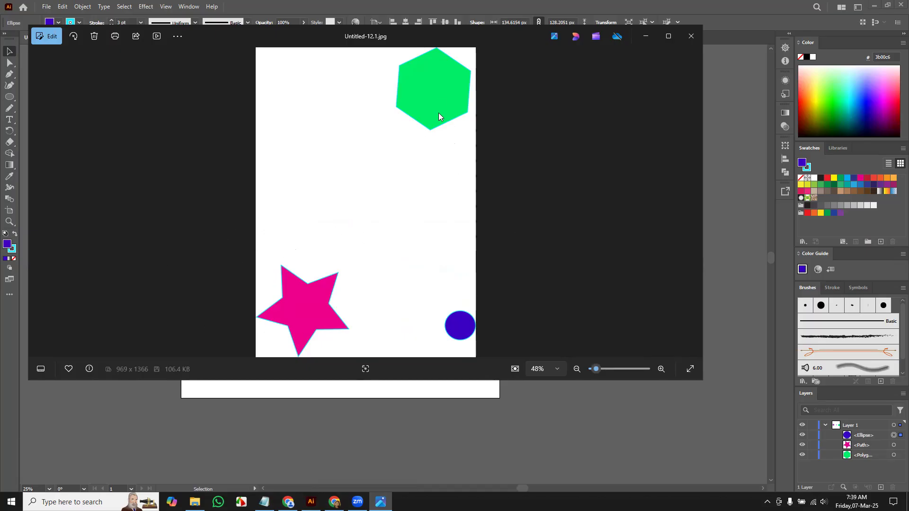
click(651, 37)
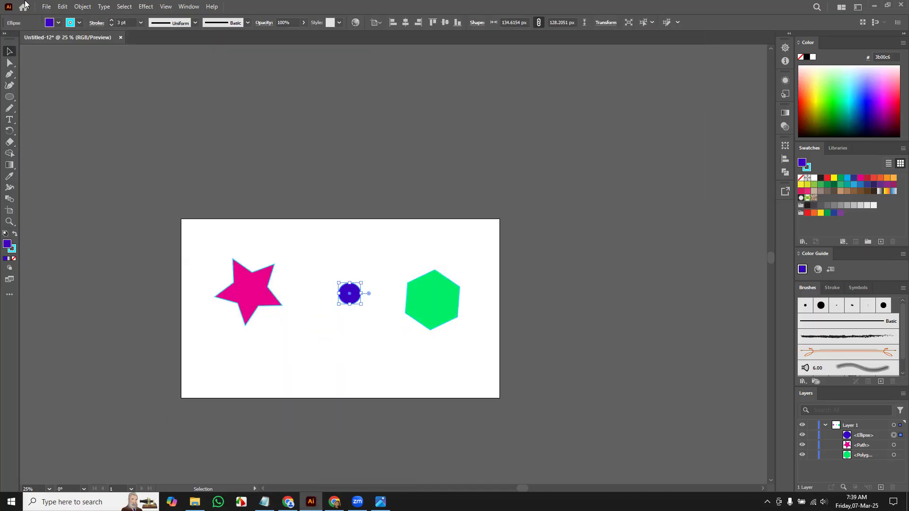
Save the document as Untitled-12.ai in Downloads in Adobe Illustrator format, keeping the Illustrator 2020 version and default options.
click(45, 7)
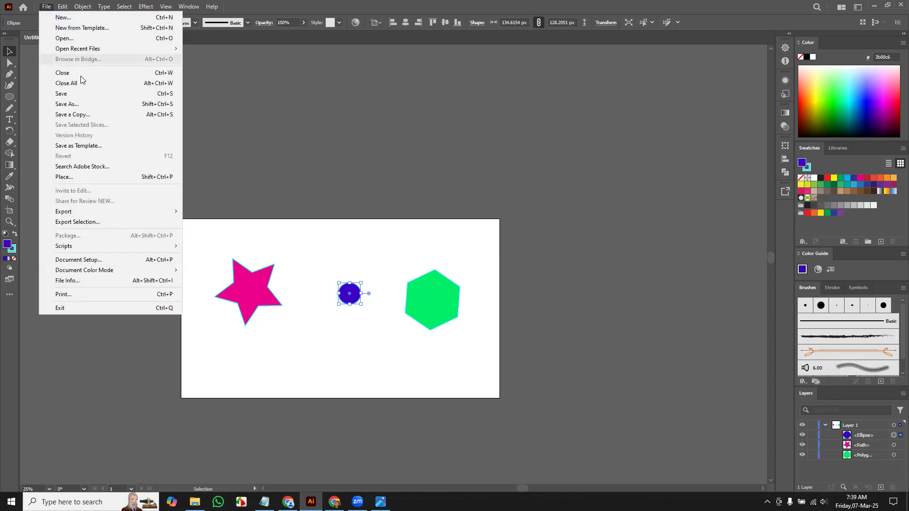
click(71, 94)
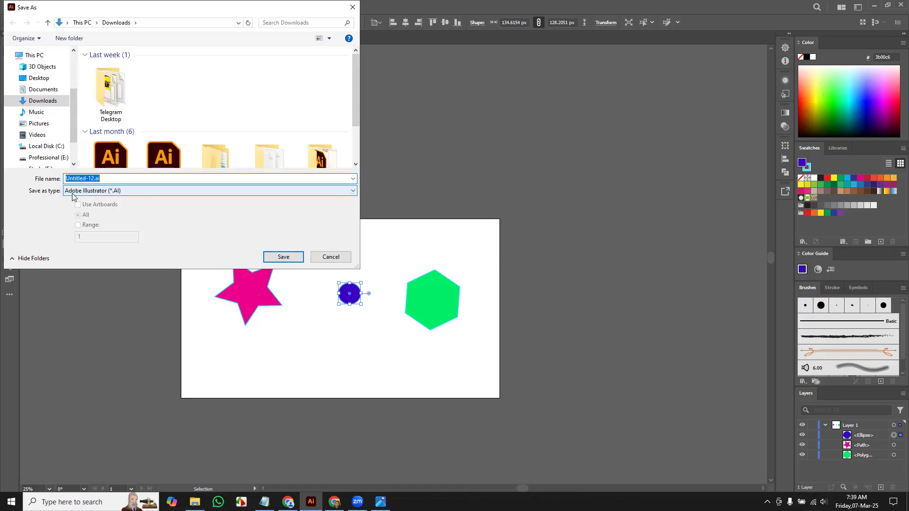
click(127, 193)
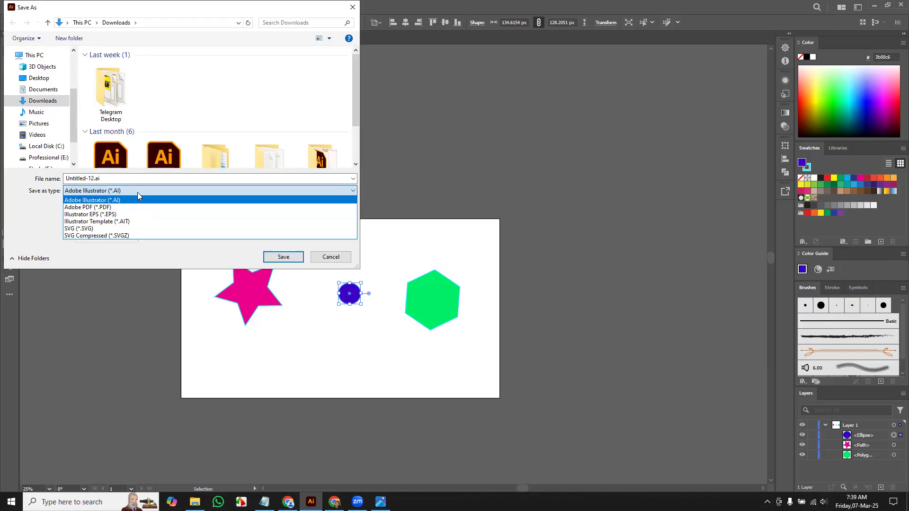
click(136, 193)
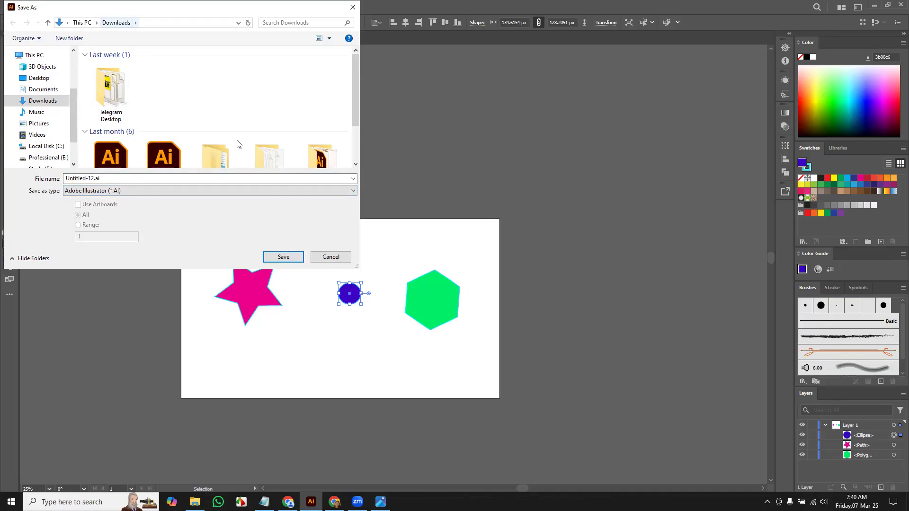
click(298, 256)
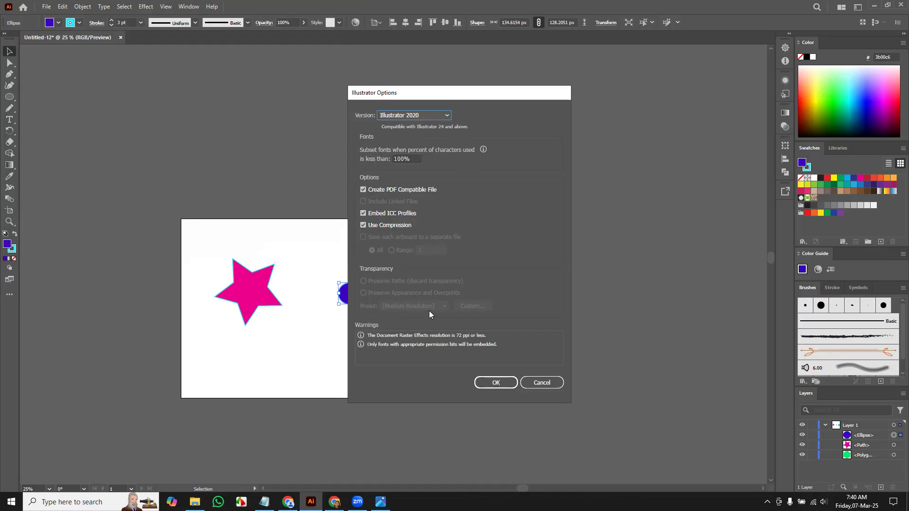
drag(464, 96, 423, 88)
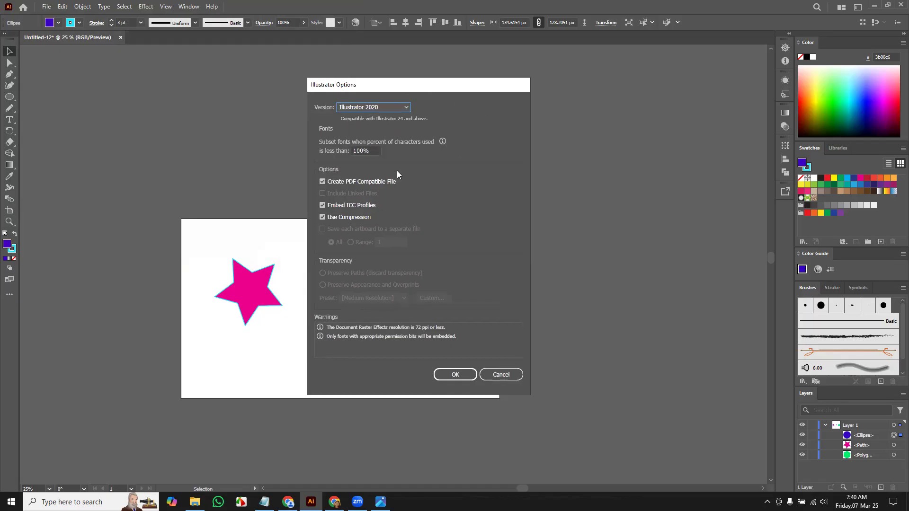
click(464, 375)
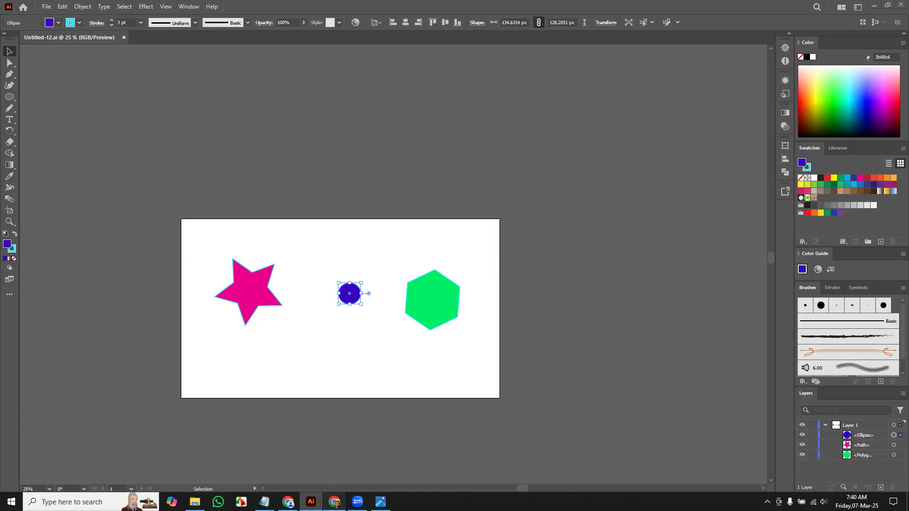
Switch to the Presence of Graphics Design sheet and mark the student in row 48 present with 1 under 7/3.
click(334, 502)
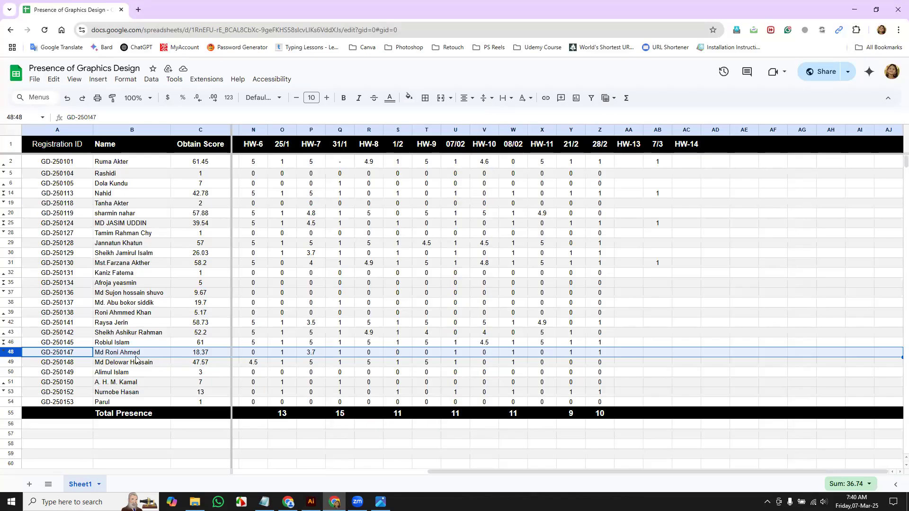
click(660, 354)
text(1)
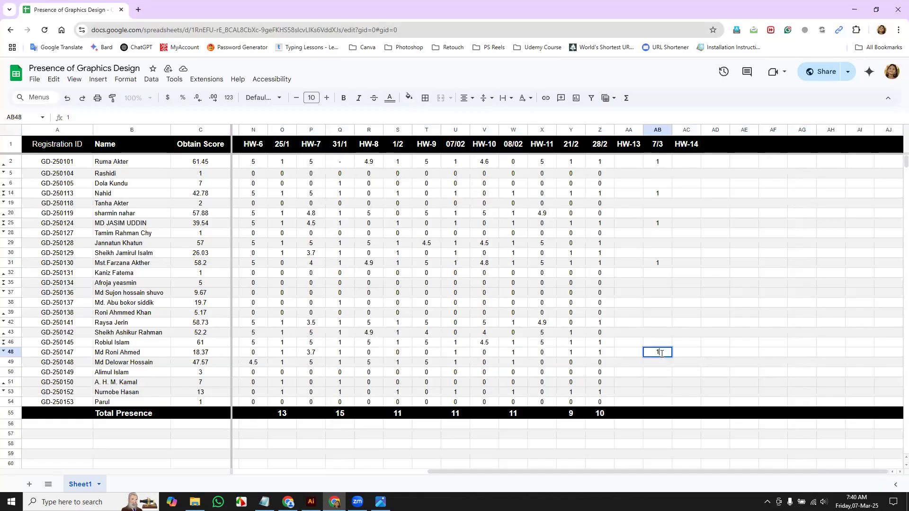
key(Return)
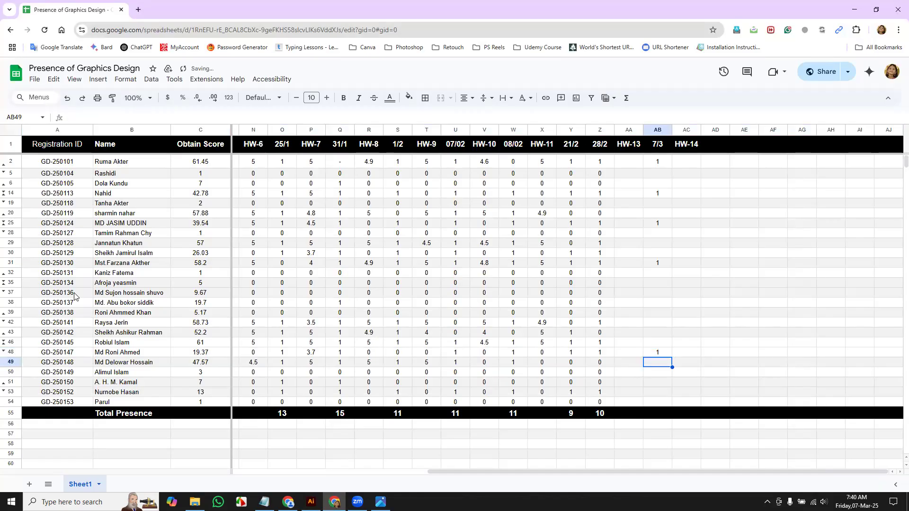
Mark the students in rows 46 and 42 present by entering 1 in the 7/3 column for each.
click(13, 344)
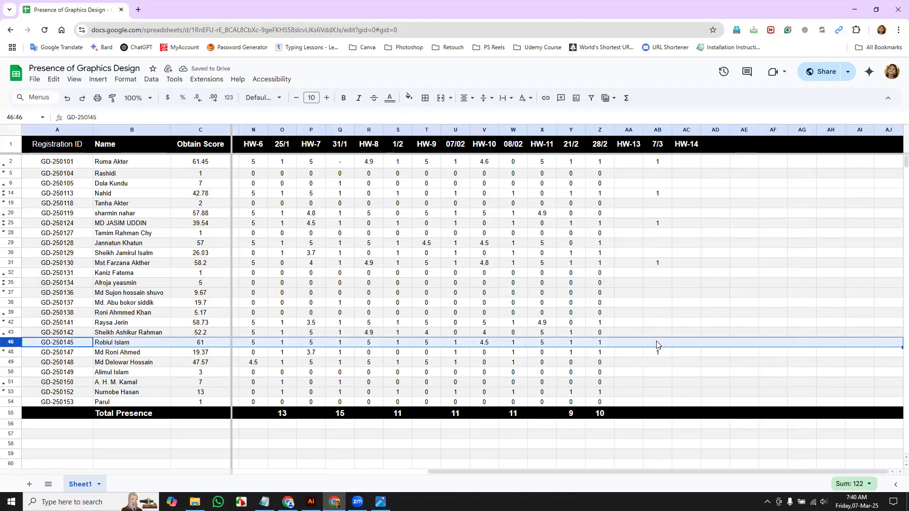
click(657, 344)
text(1)
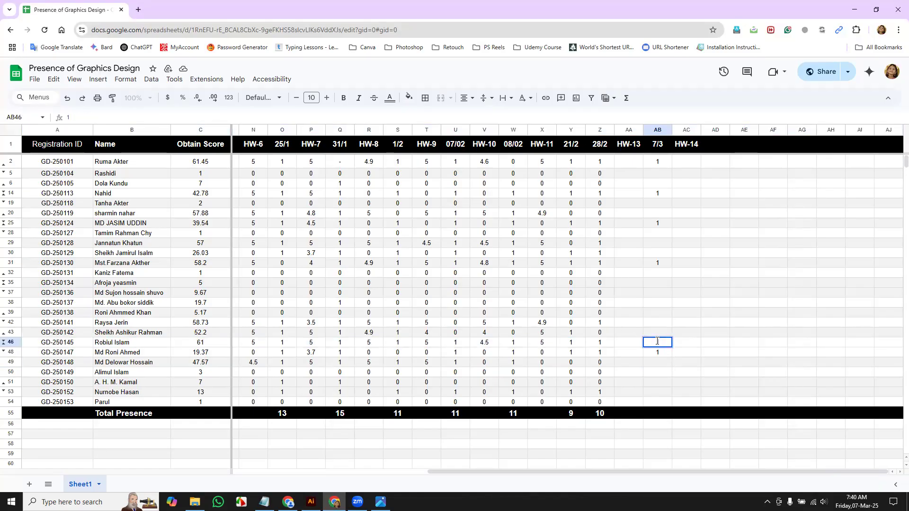
click(686, 342)
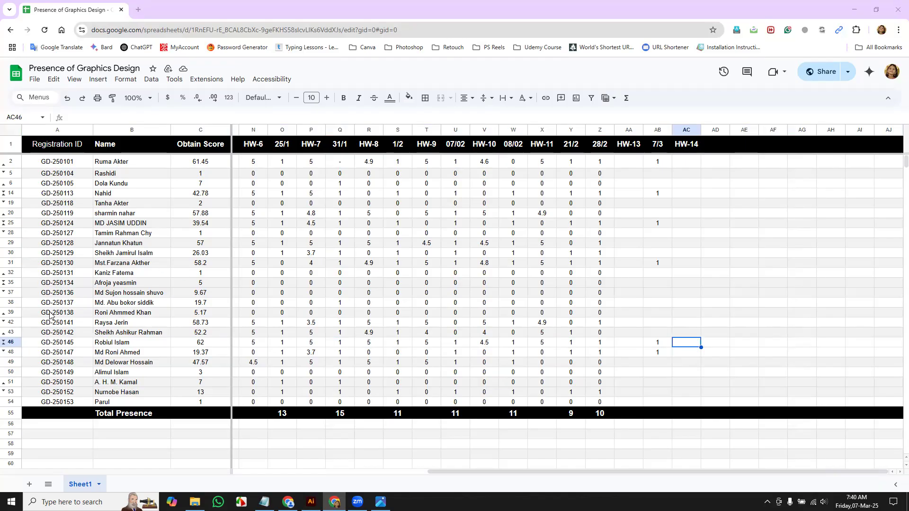
click(11, 323)
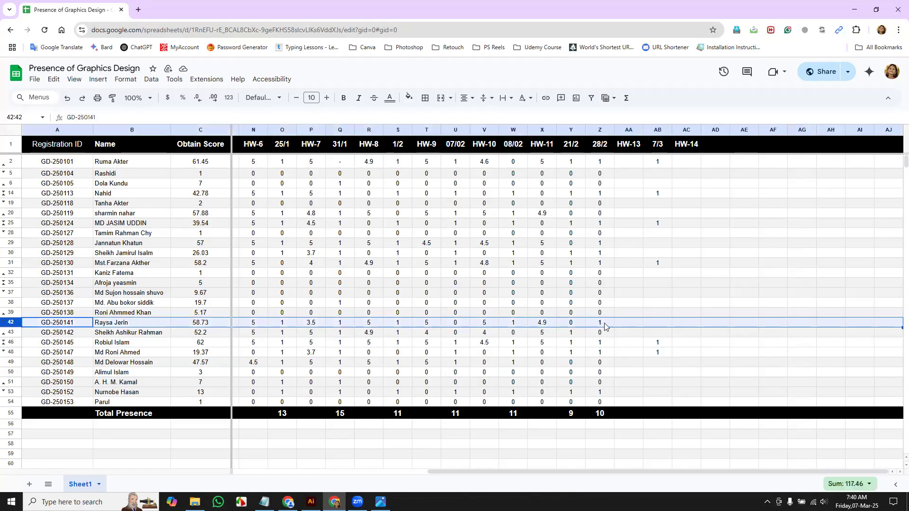
click(664, 326)
text(1)
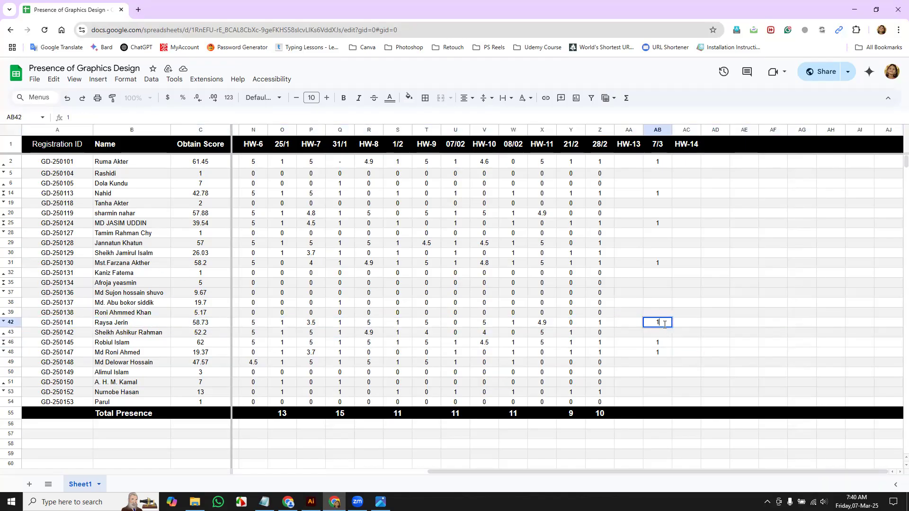
click(686, 325)
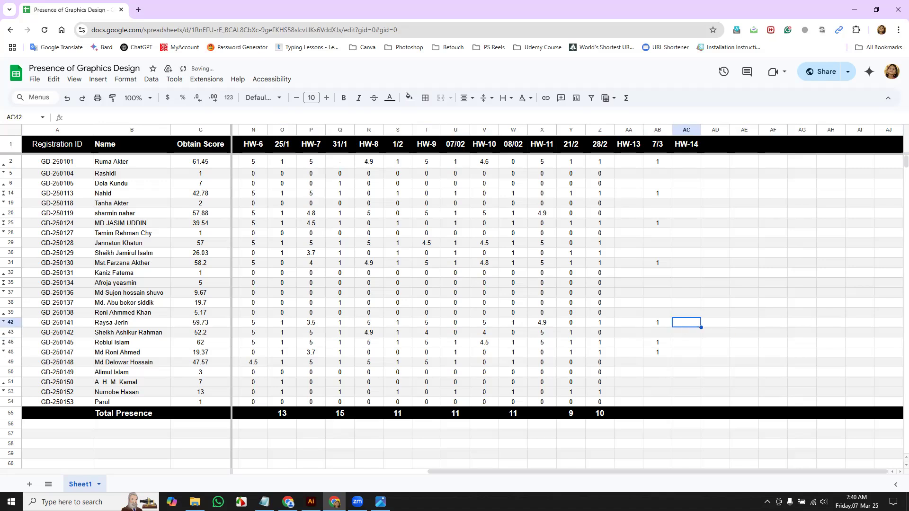